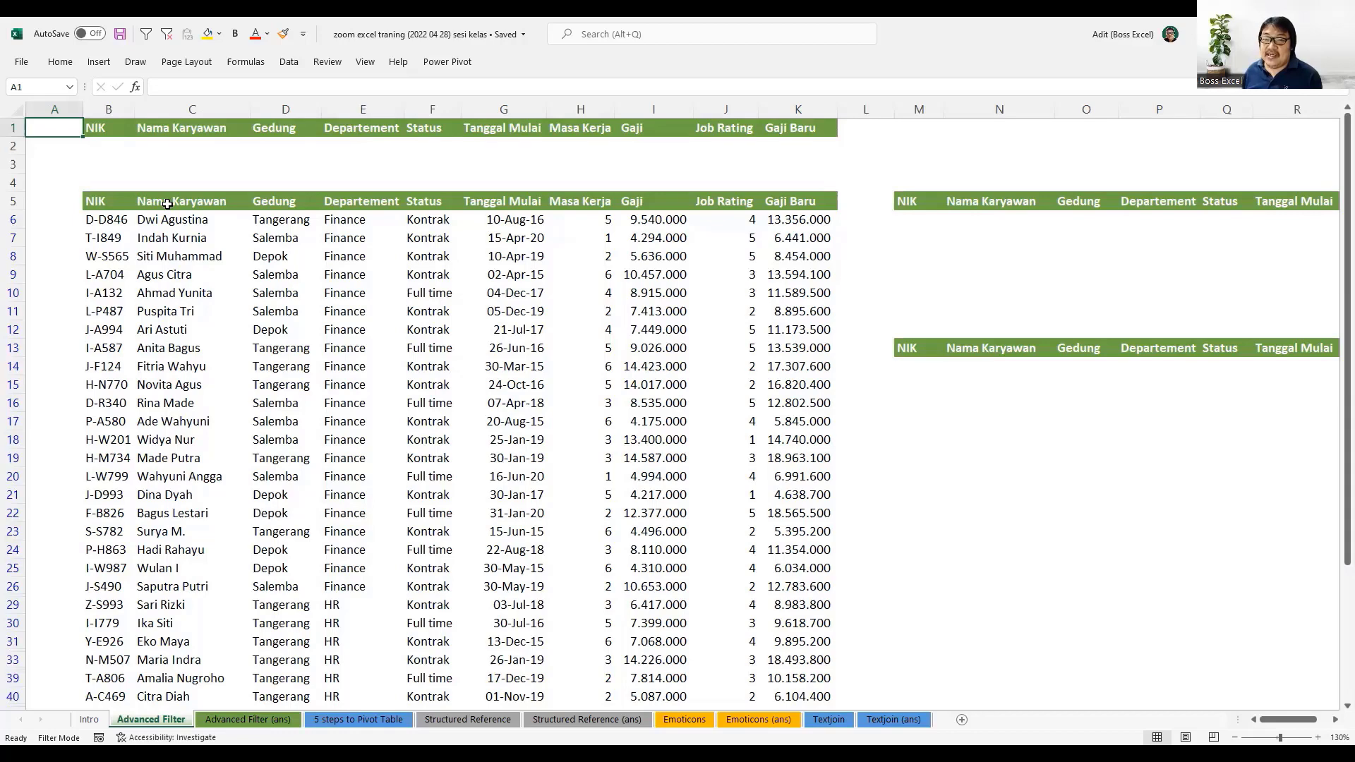
drag(98, 202, 804, 513)
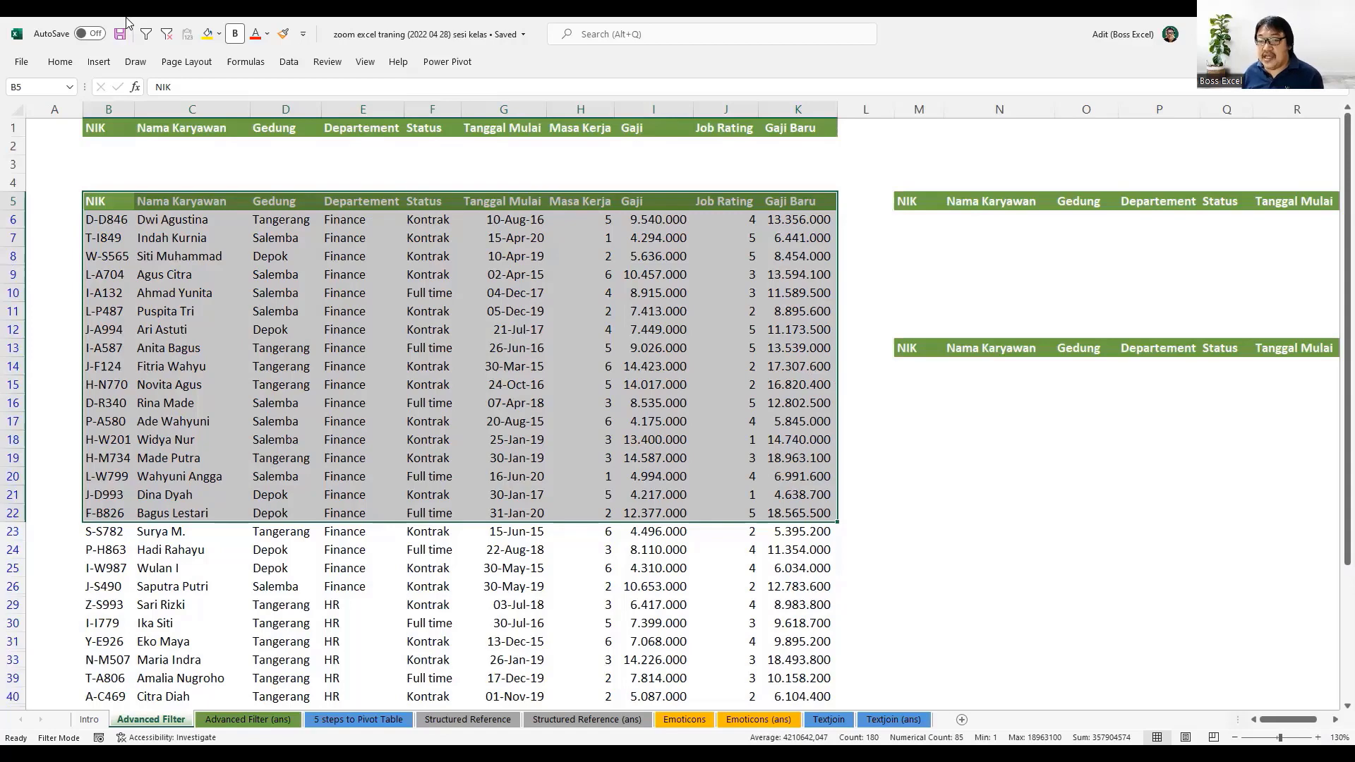
drag(129, 208, 761, 207)
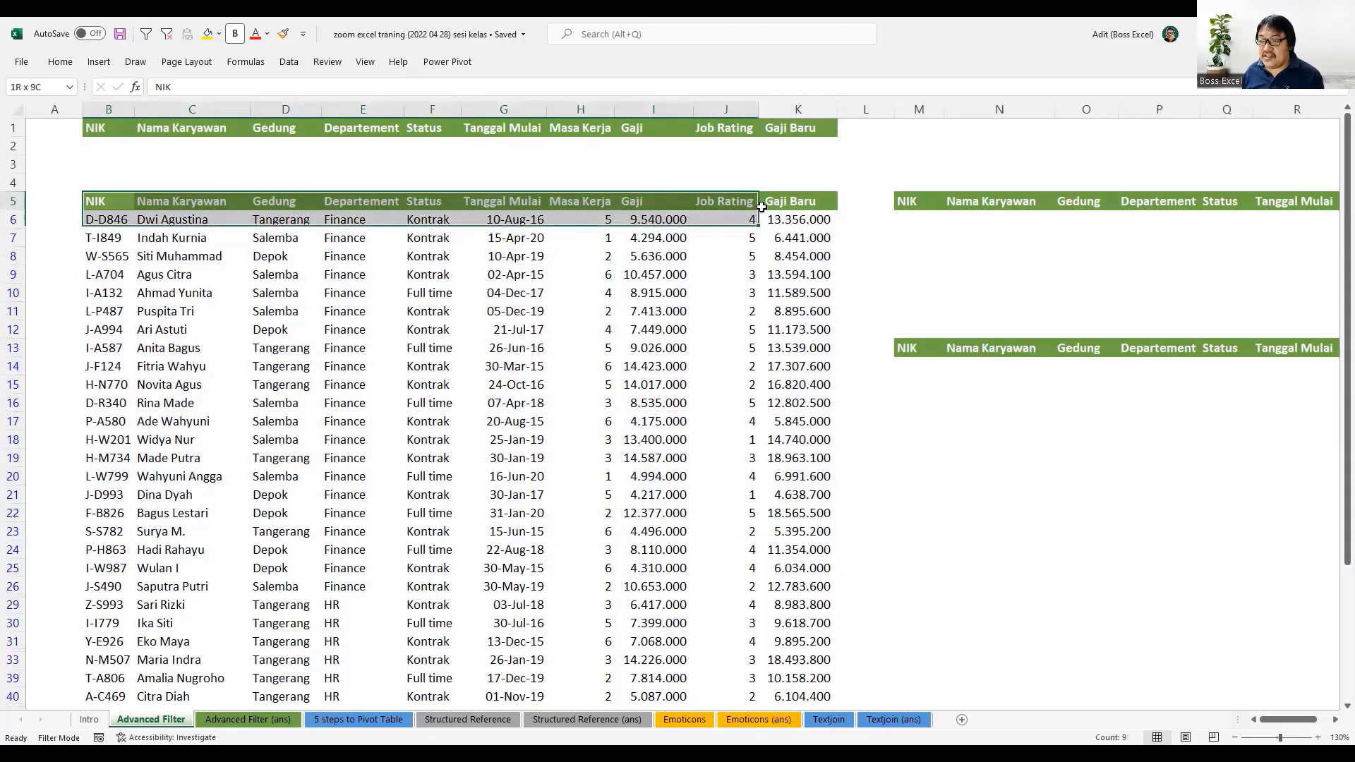
click(480, 266)
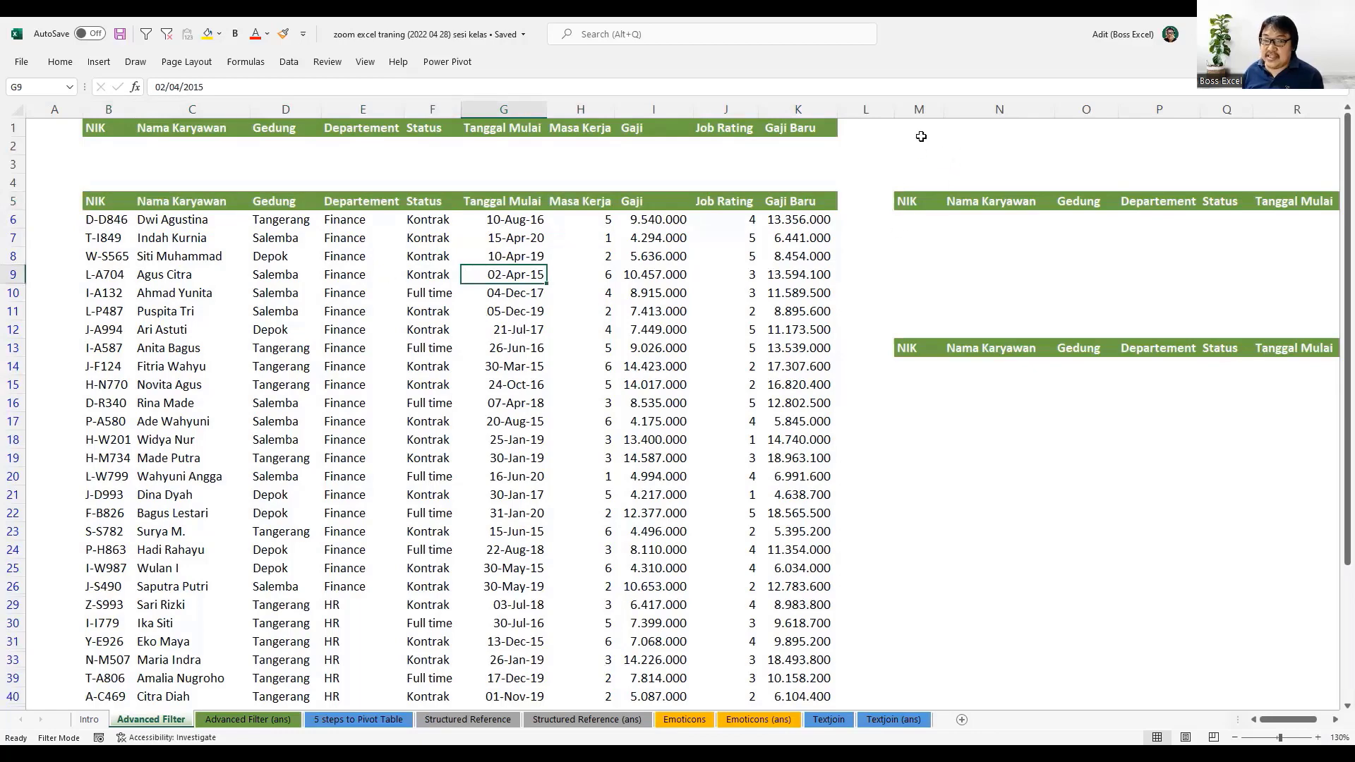
- Enter the note "Ctrl + Shift + L" in cell M1
click(921, 134)
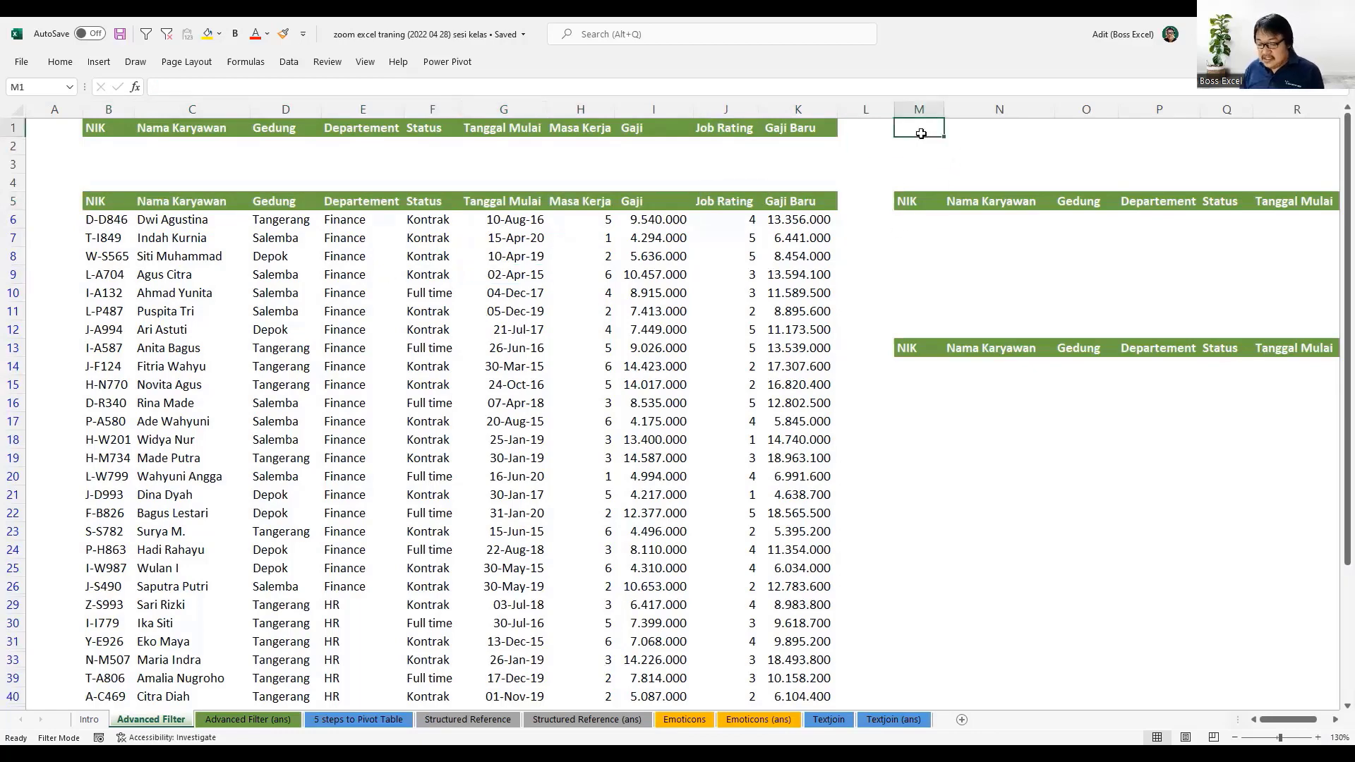
text(S)
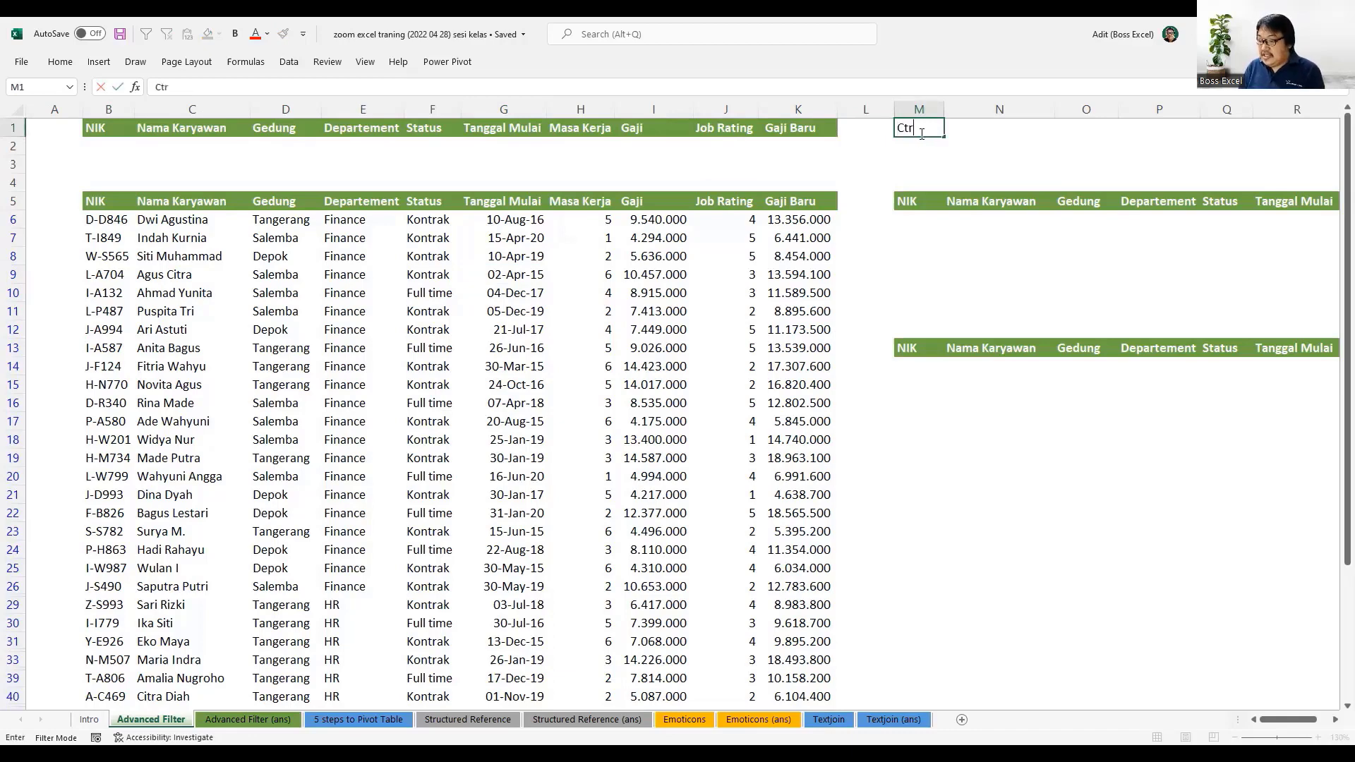
text(trl + Shift + L)
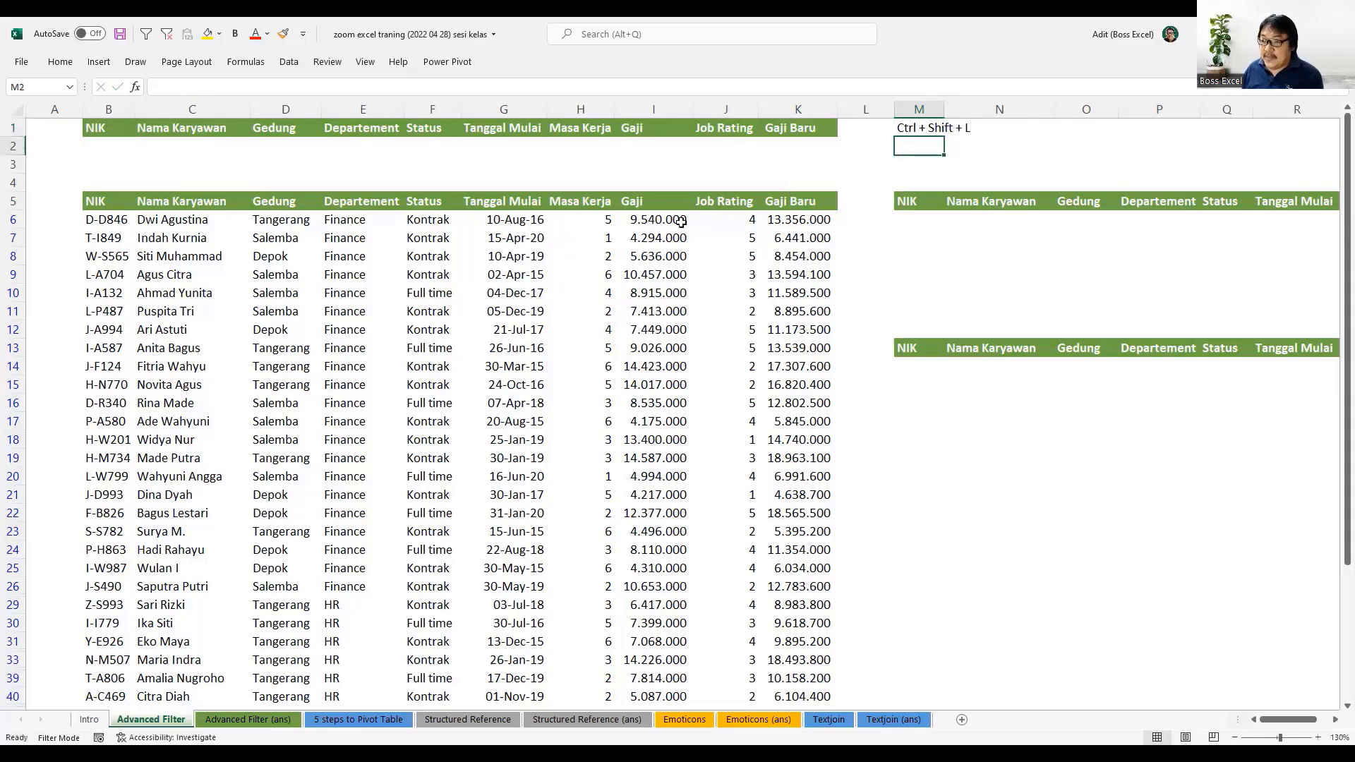
- Turn on AutoFilter for the employee table and check the filter list of the NIK column
click(246, 254)
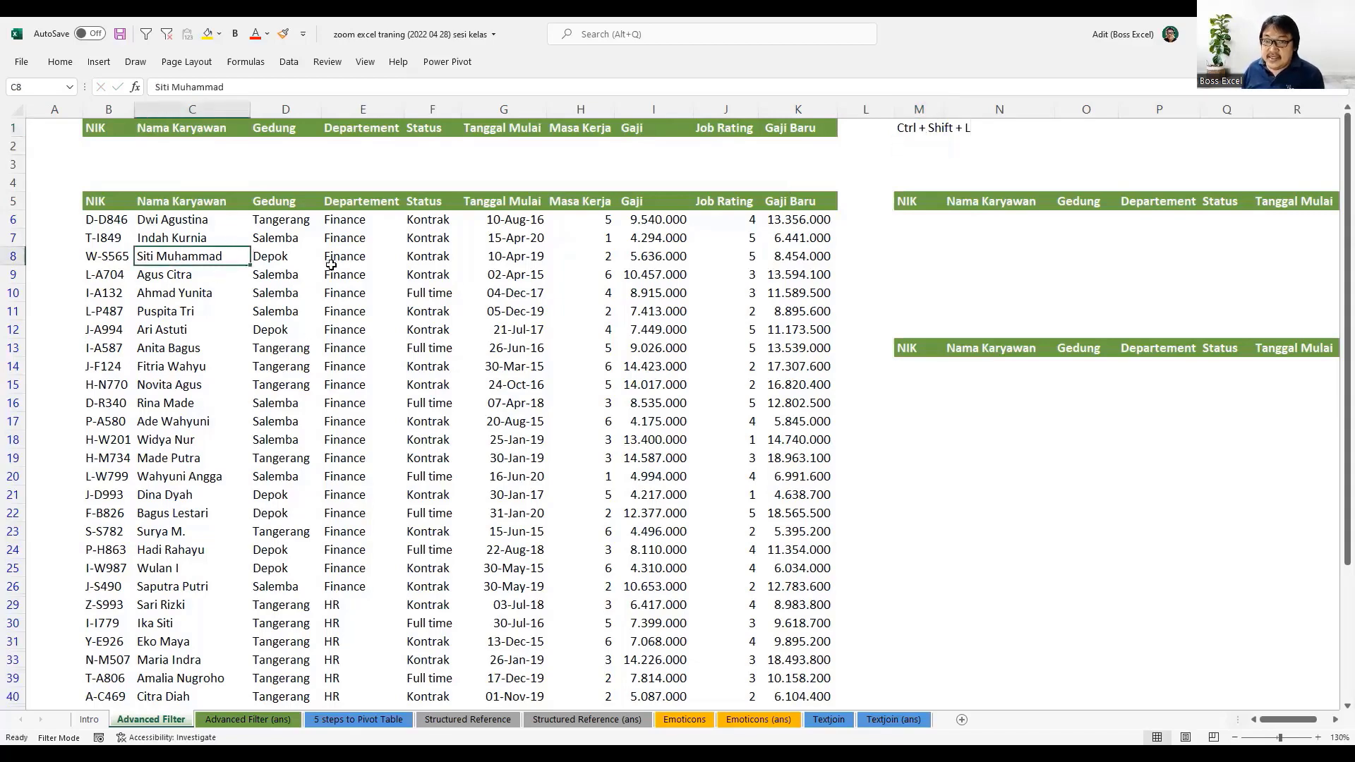
key(ctrl+shift+l)
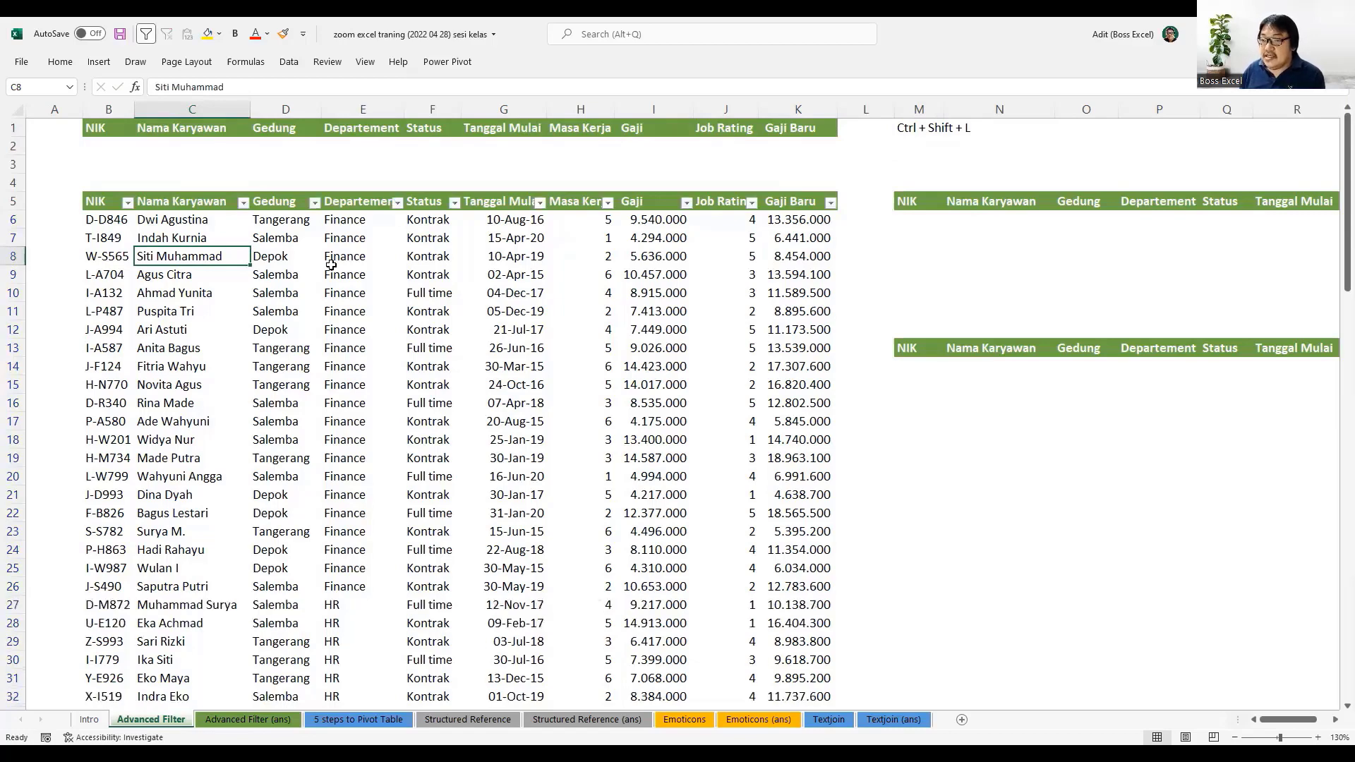
drag(91, 203, 829, 201)
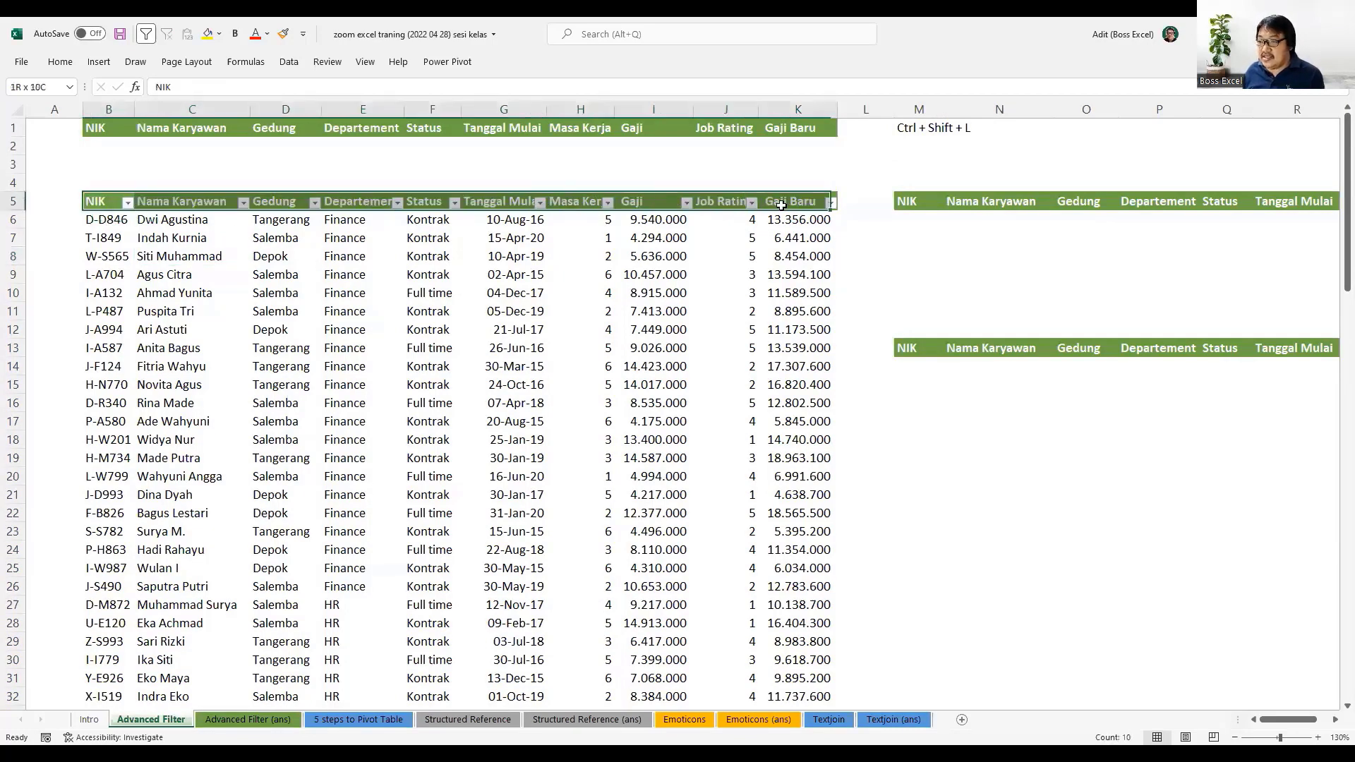
click(128, 203)
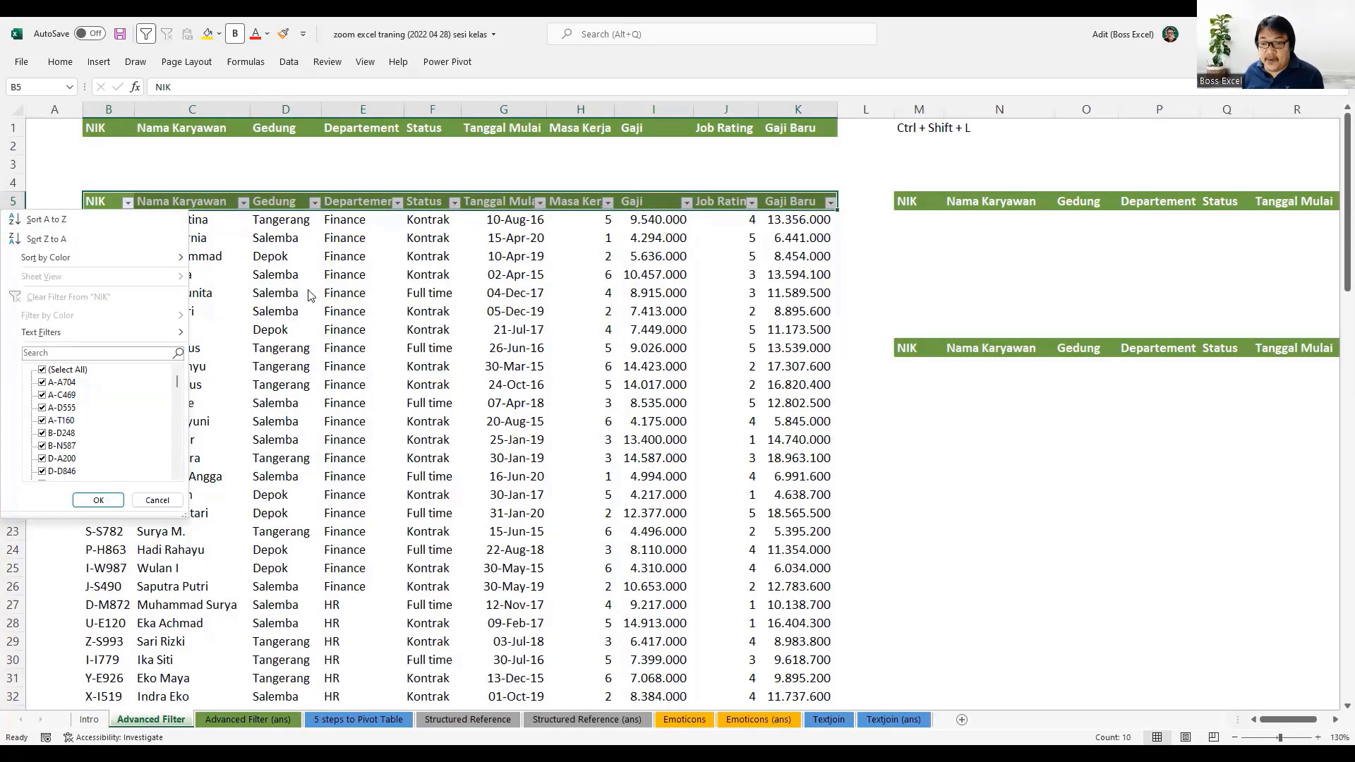
click(282, 278)
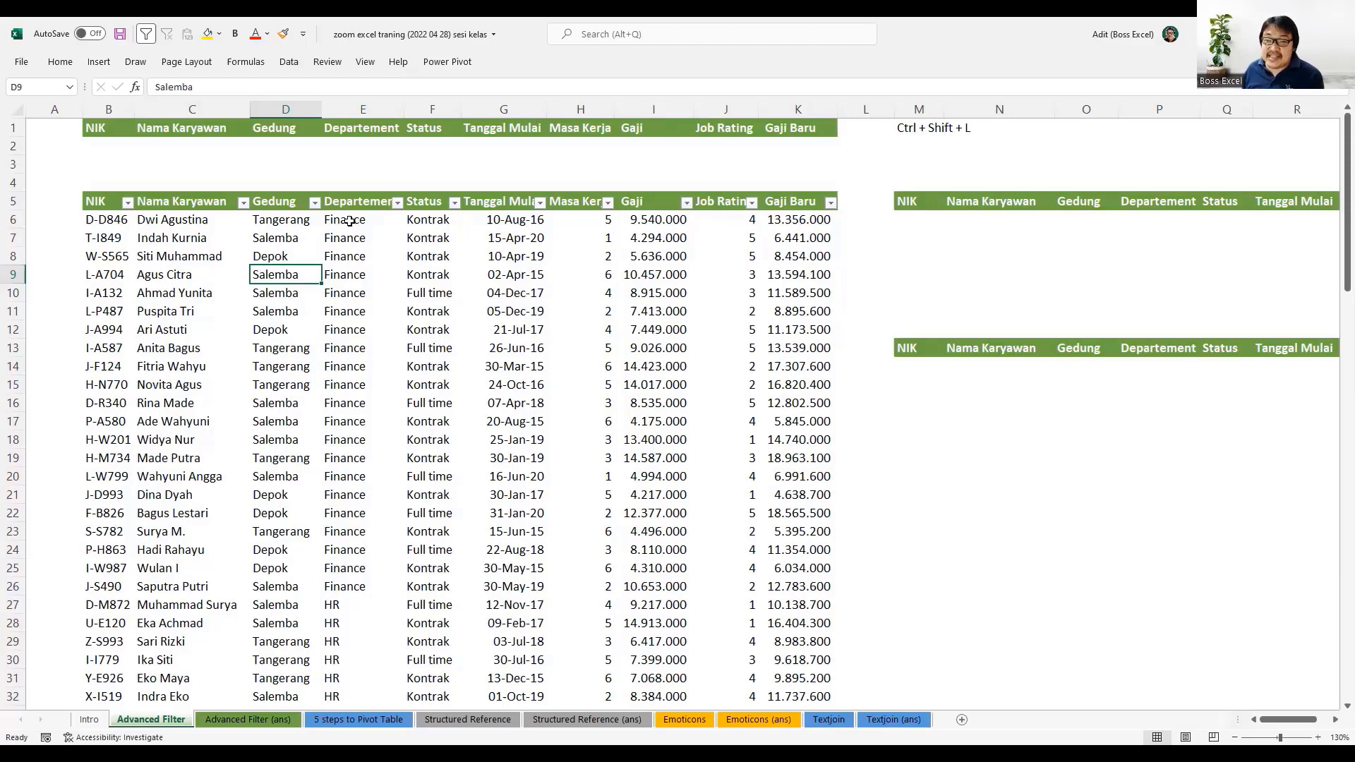
- Filter the Gedung column of the employee table to show only Tangerang and check the filtered rows
drag(271, 206, 296, 349)
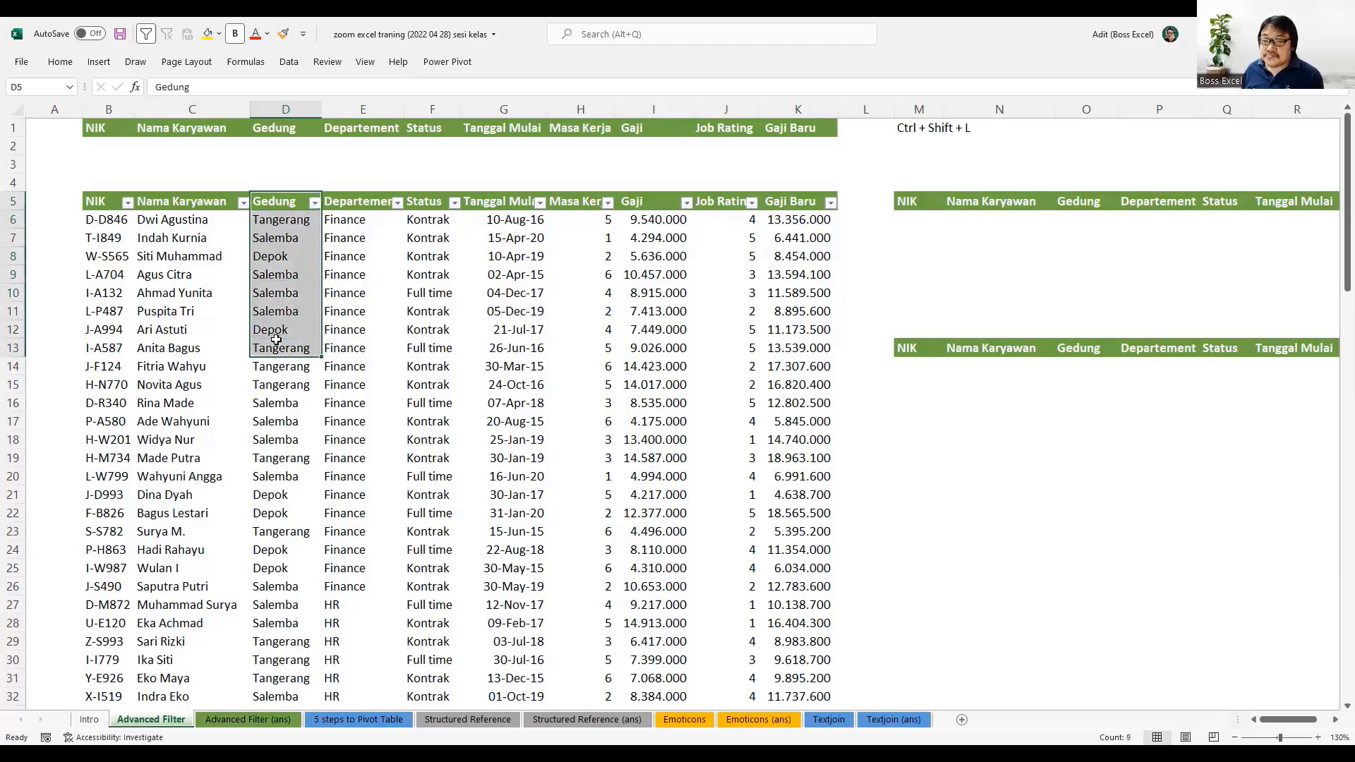
click(316, 204)
click(189, 371)
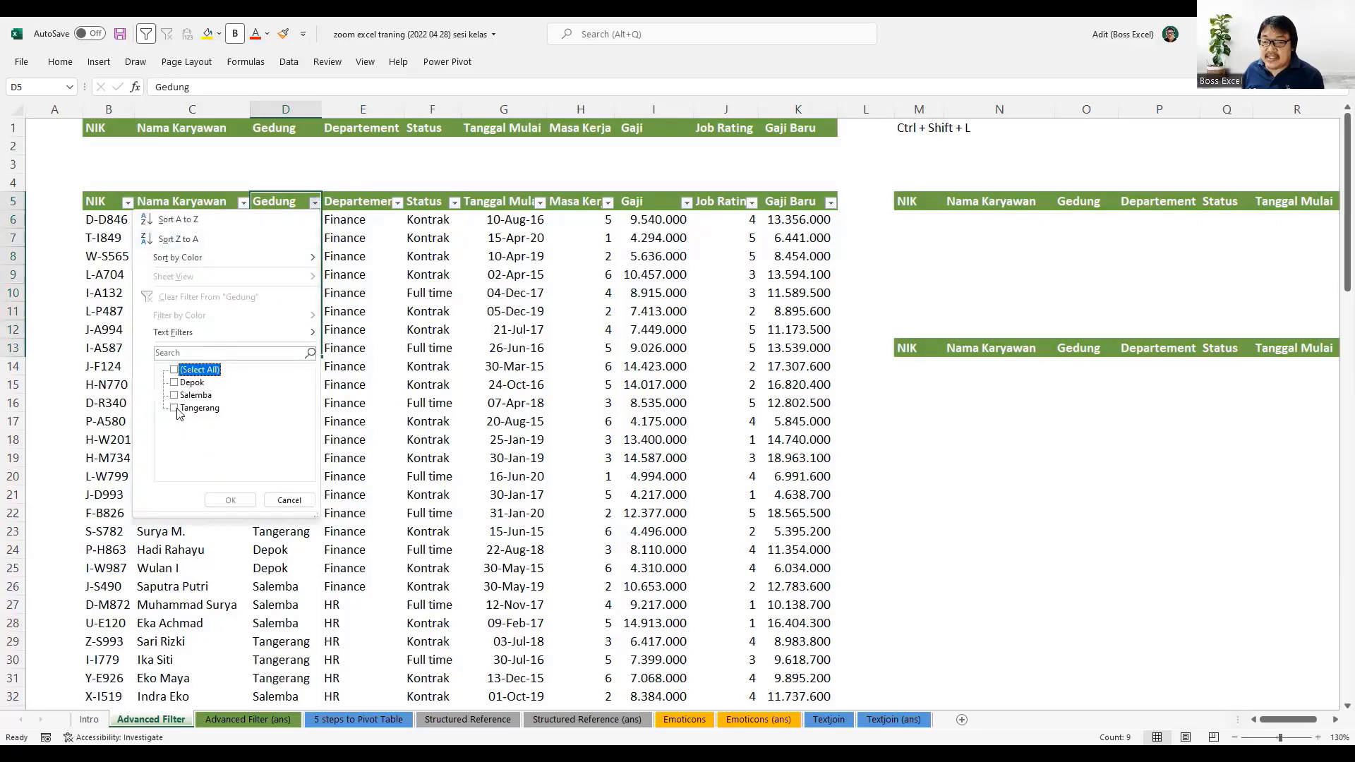
click(185, 408)
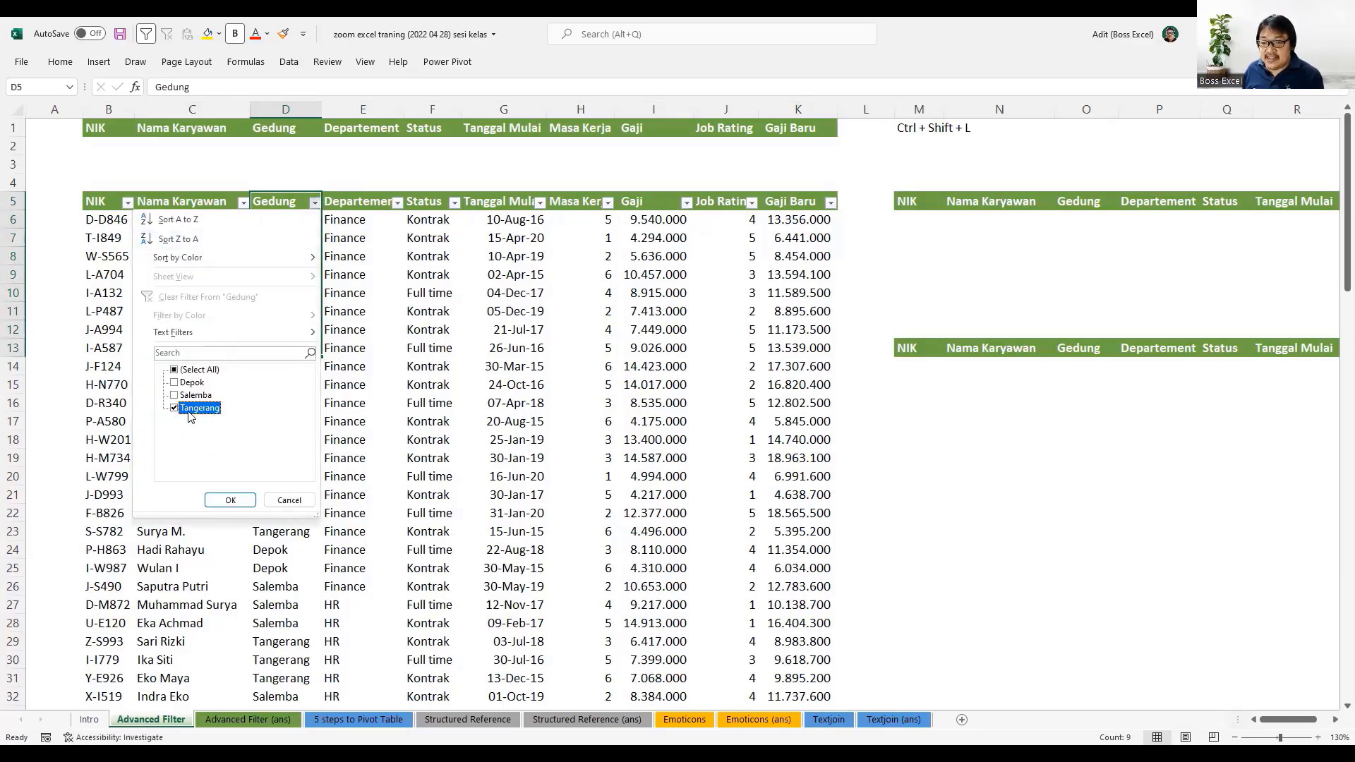
click(228, 503)
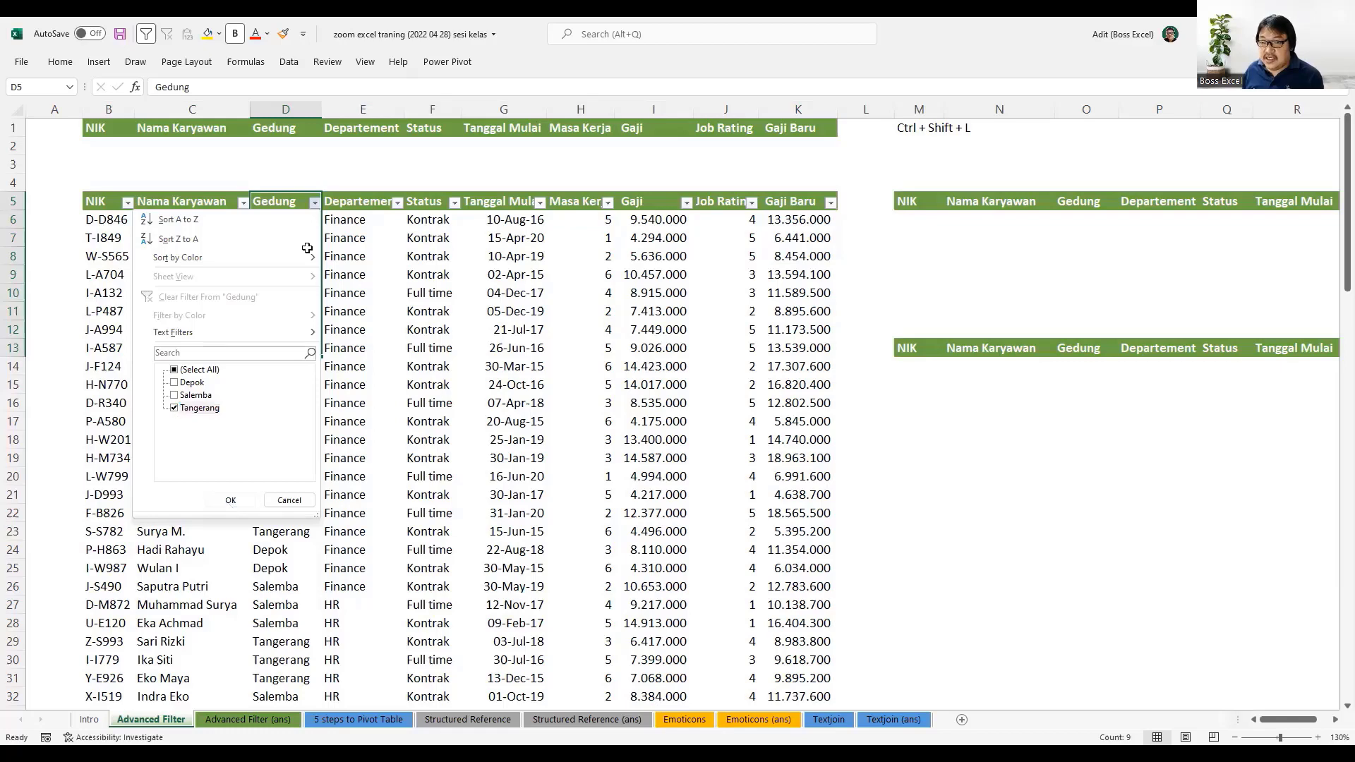
drag(282, 220, 286, 684)
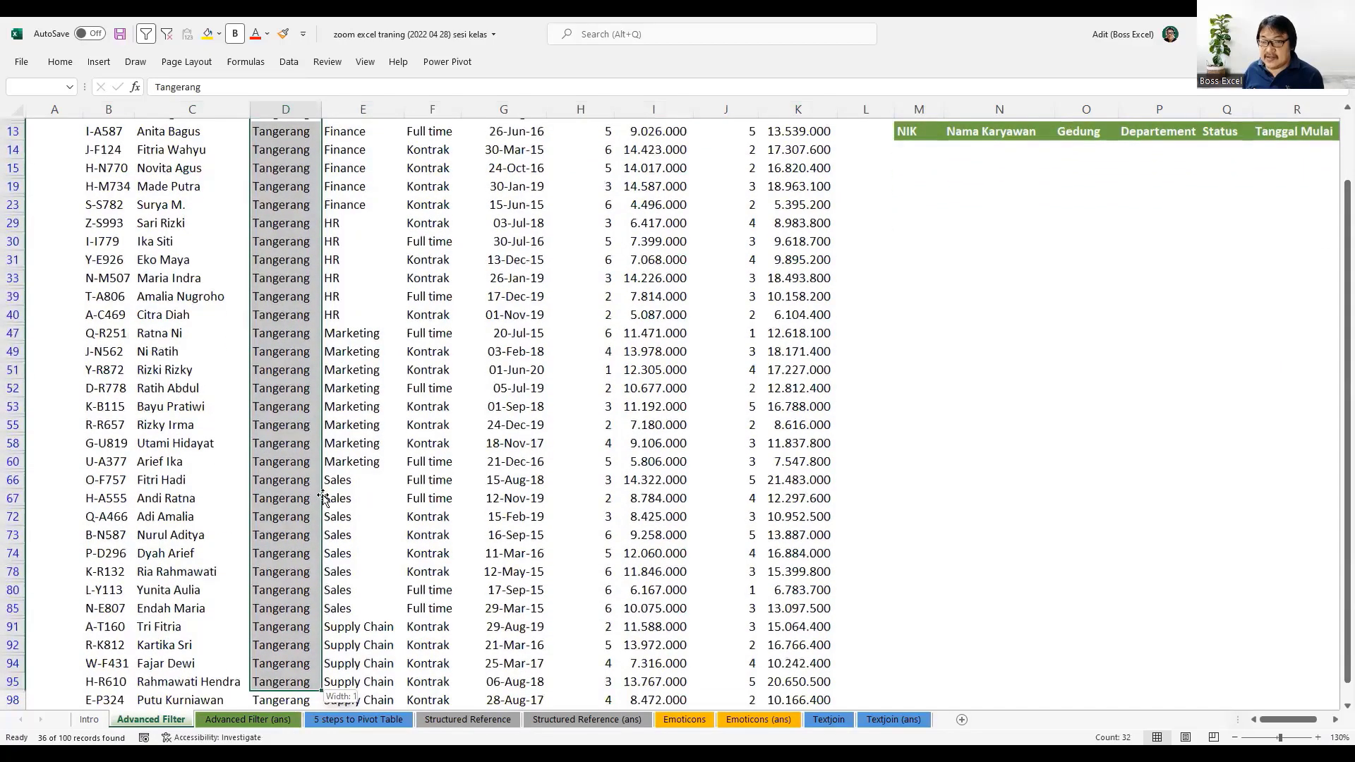
scroll(415, 279, up, 4)
click(389, 259)
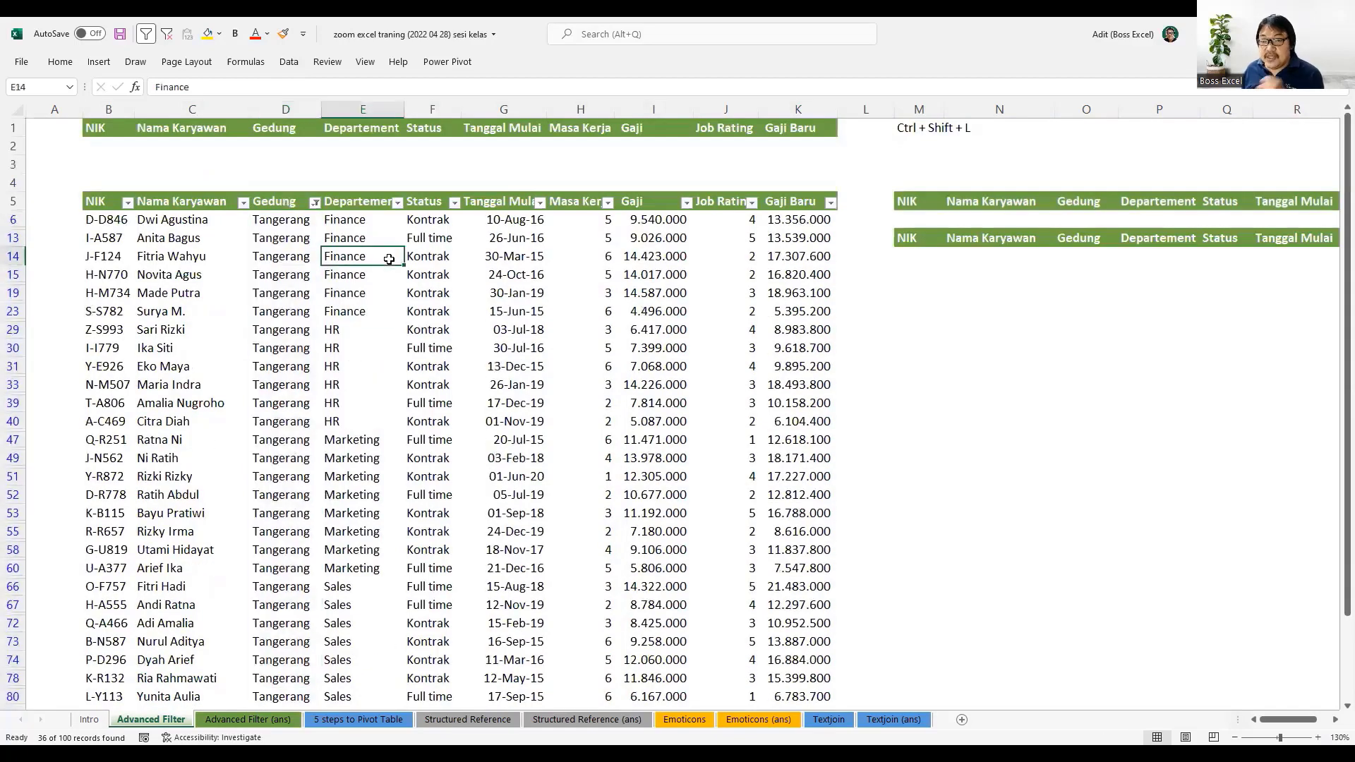
- Filter the Departement column to show only Finance in addition to the Gedung filter
click(399, 204)
click(292, 370)
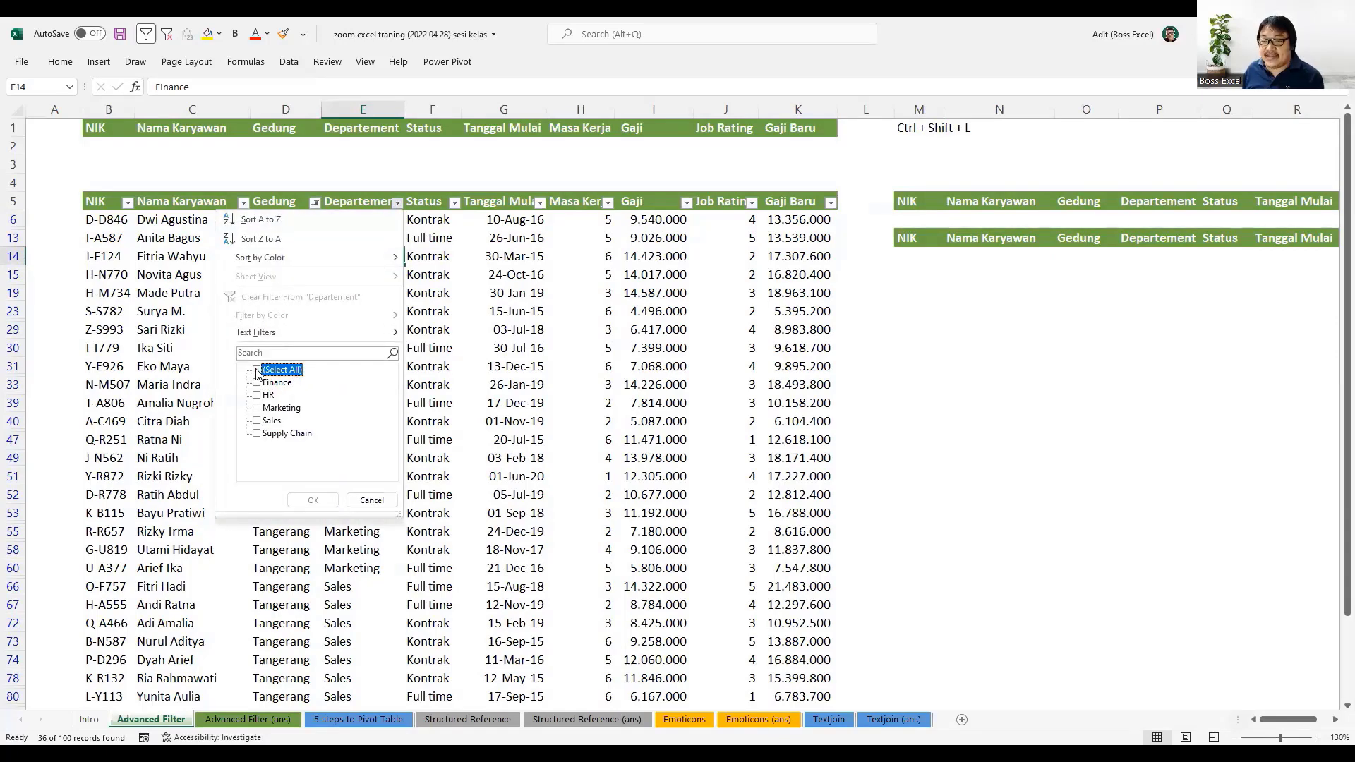
click(257, 382)
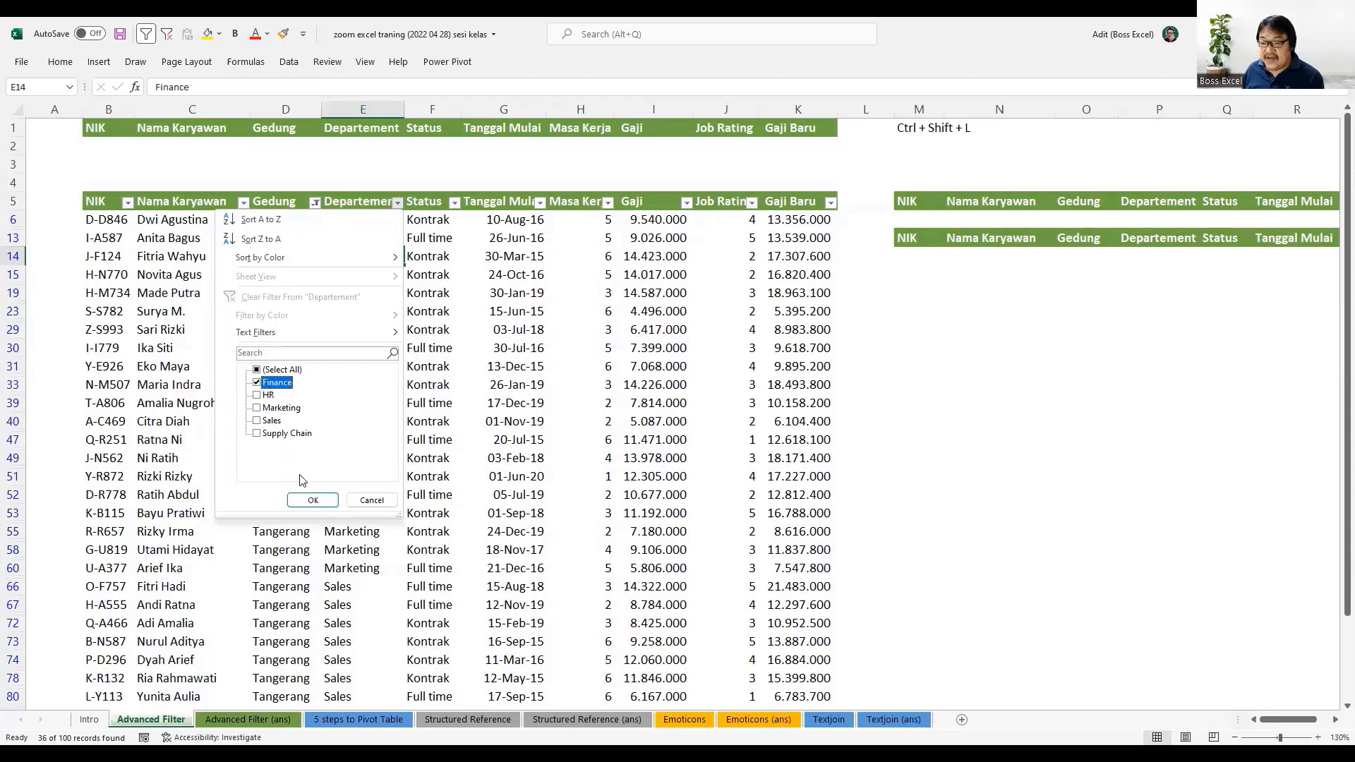
click(312, 499)
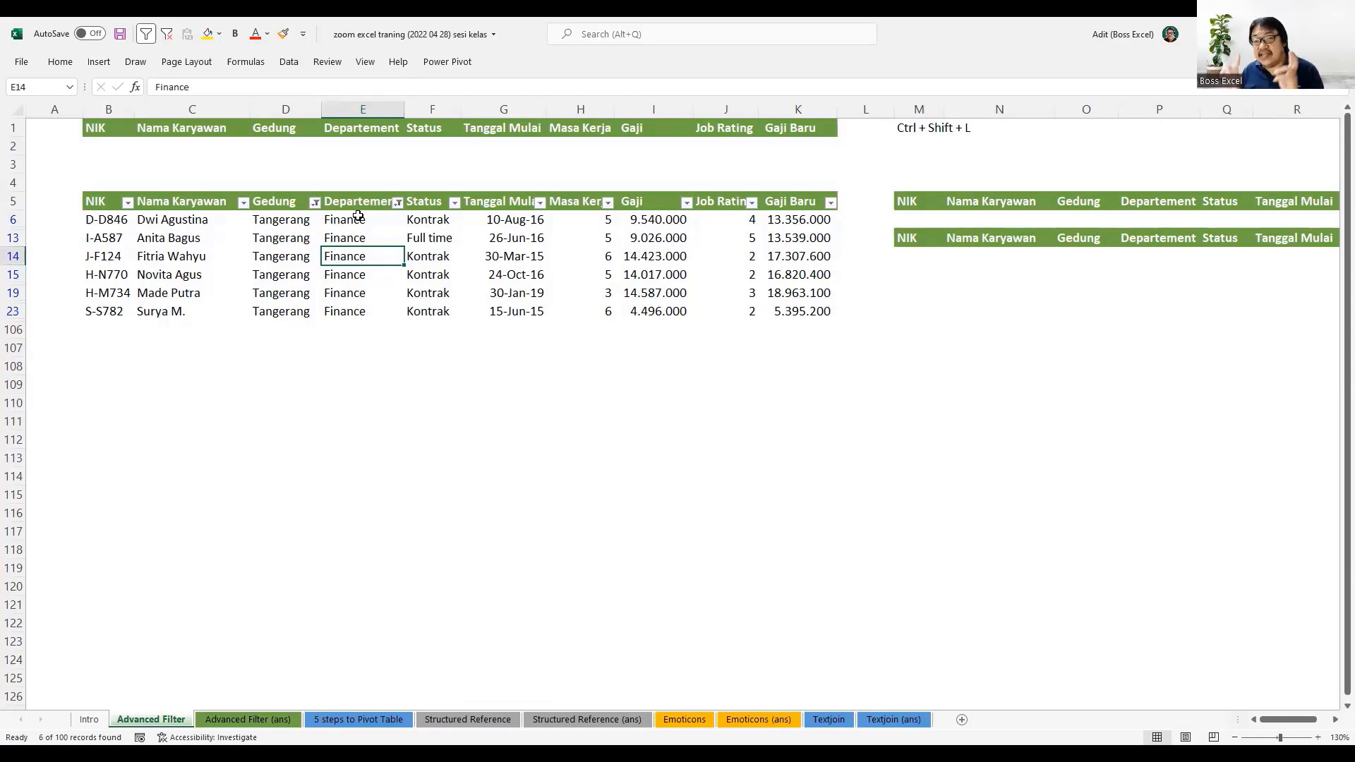
- Examine the Gedung and Departement values of the filtered rows to see how the two filters combine
drag(290, 221, 290, 313)
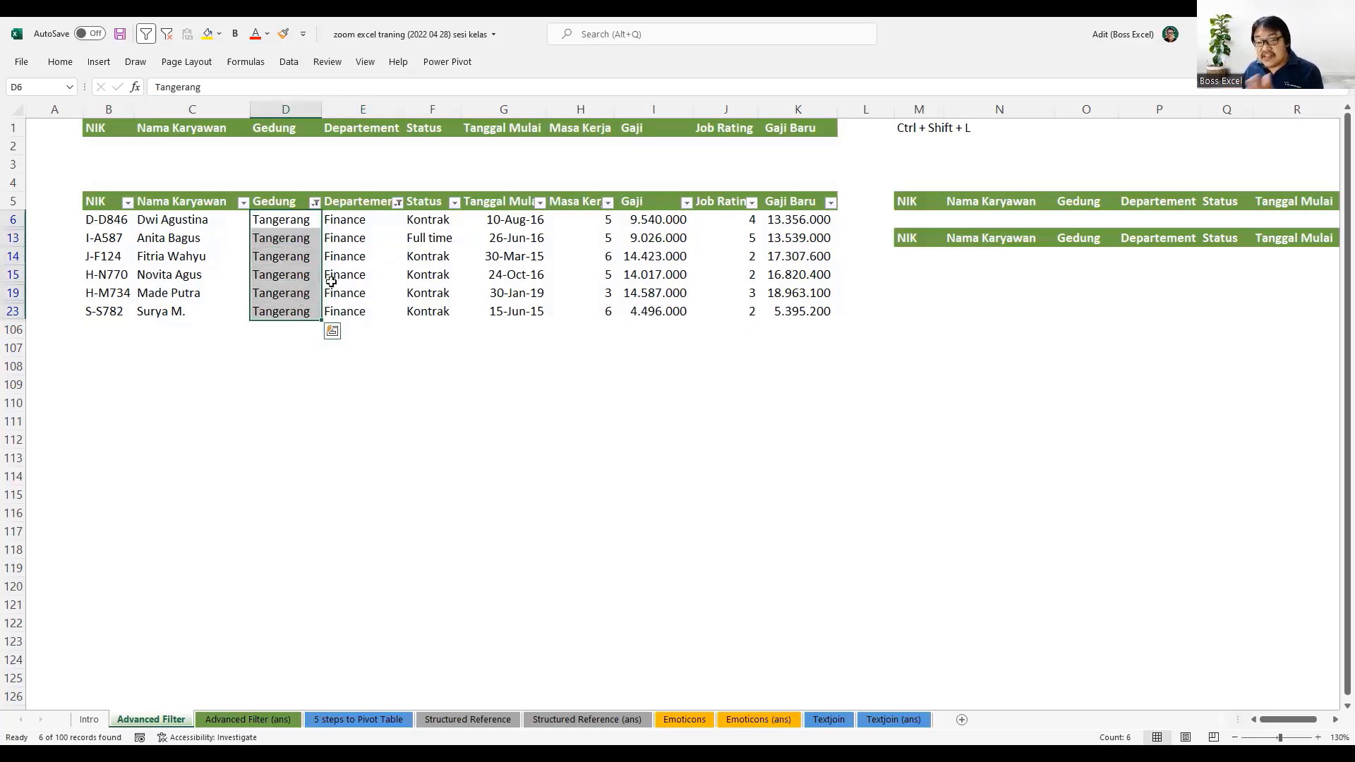
drag(352, 218, 355, 308)
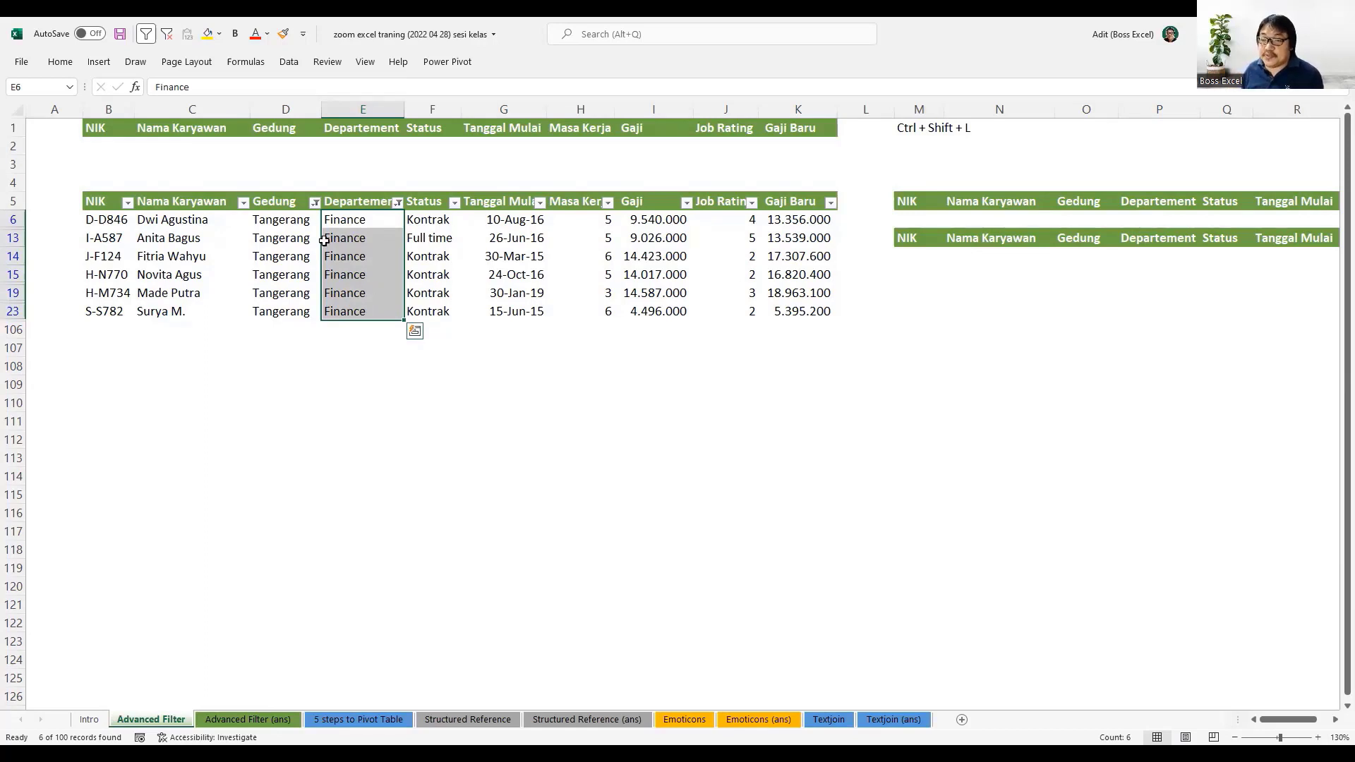
drag(313, 220, 304, 312)
drag(357, 221, 350, 297)
drag(282, 220, 293, 314)
drag(341, 222, 351, 311)
click(414, 274)
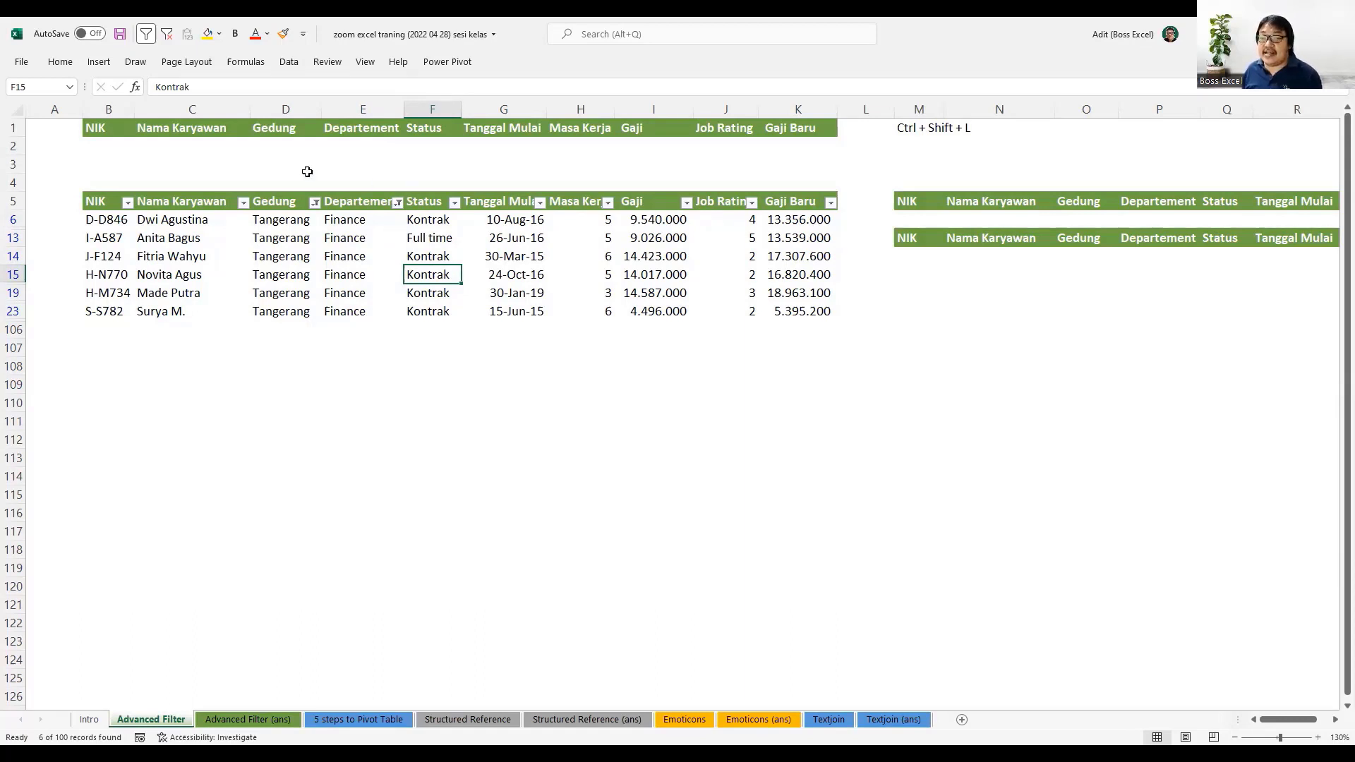
drag(290, 221, 296, 312)
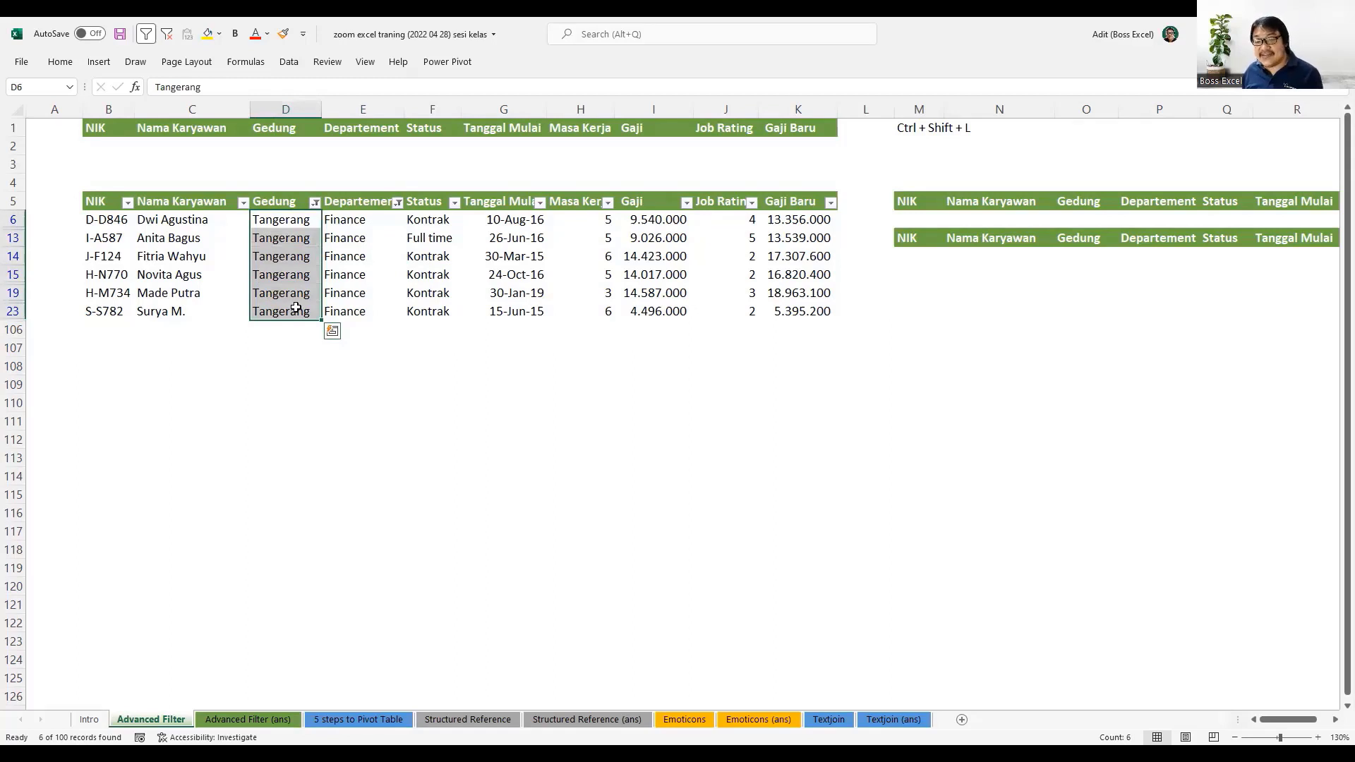
click(378, 252)
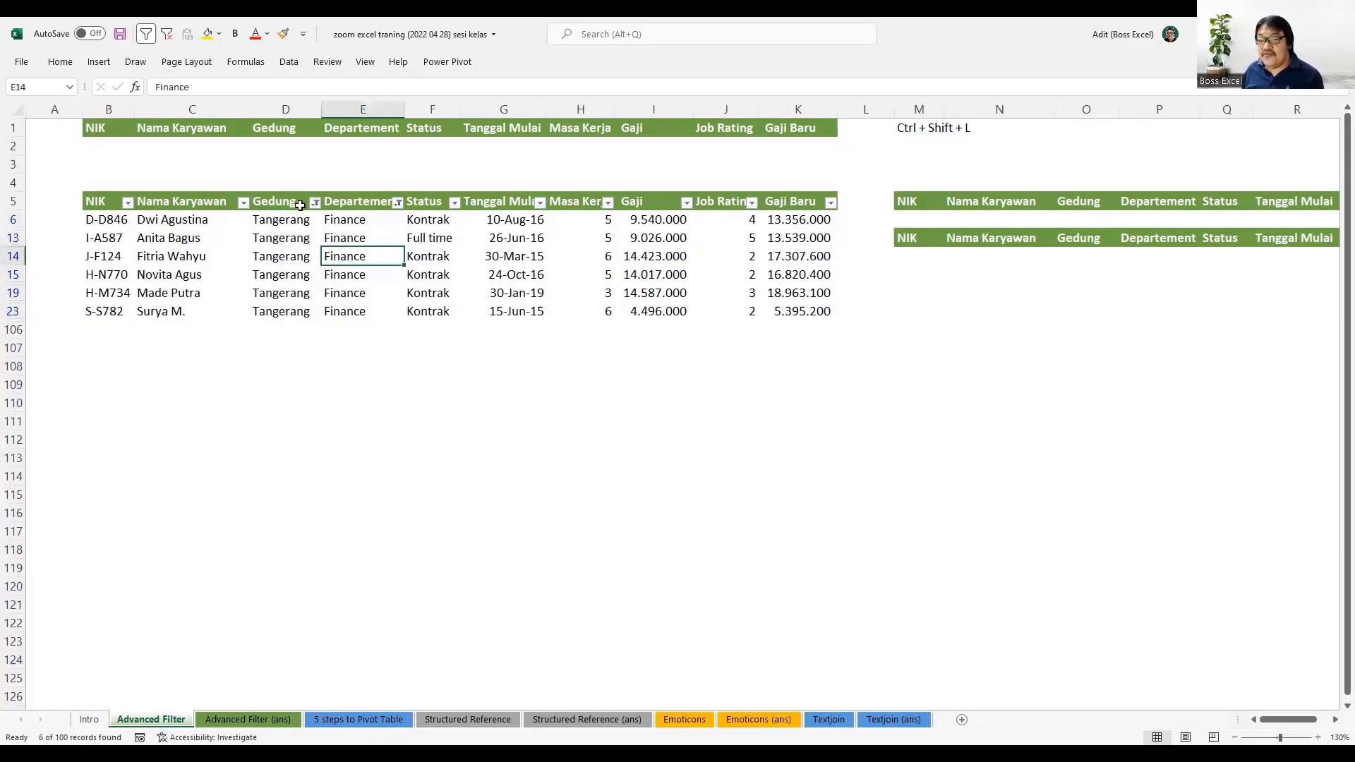
drag(299, 205, 373, 309)
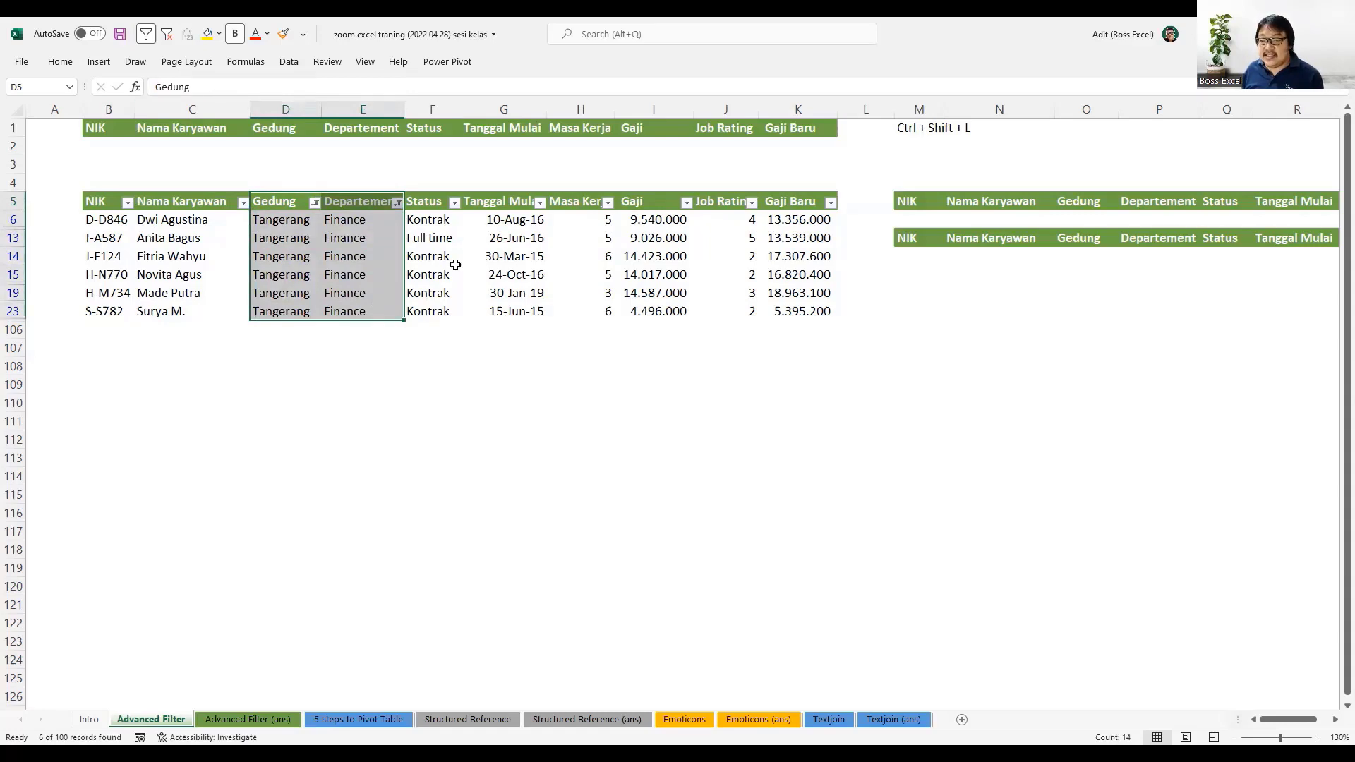
click(498, 274)
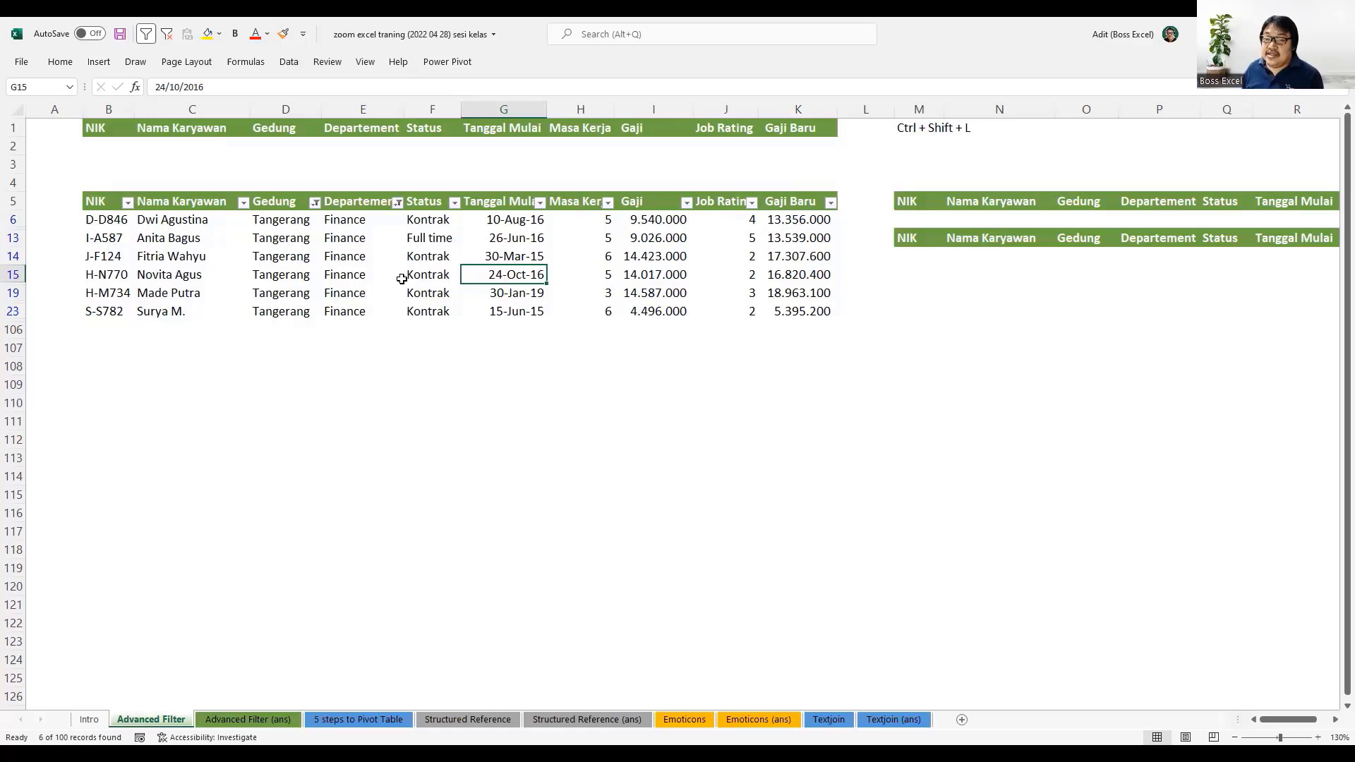
- Clear all filters from the employee table so every record is shown again
click(300, 239)
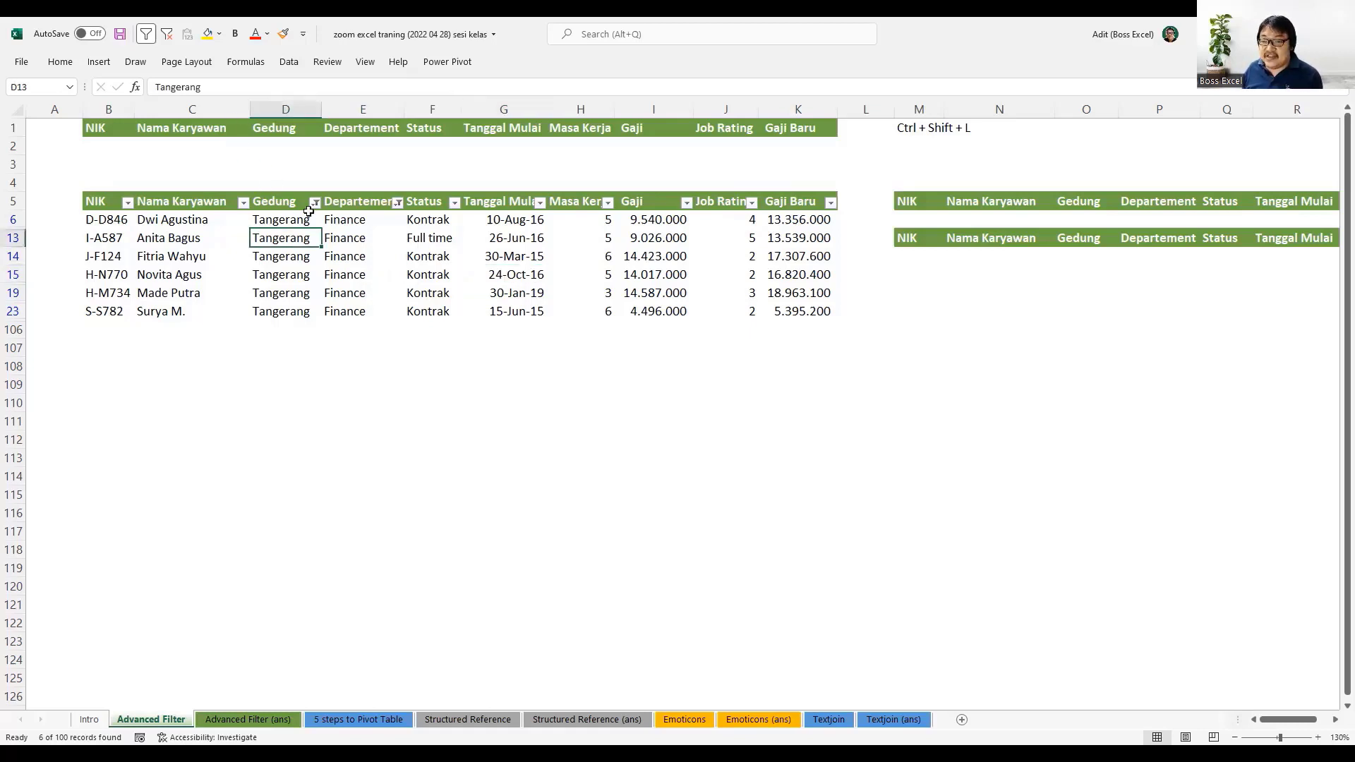
click(170, 44)
click(323, 275)
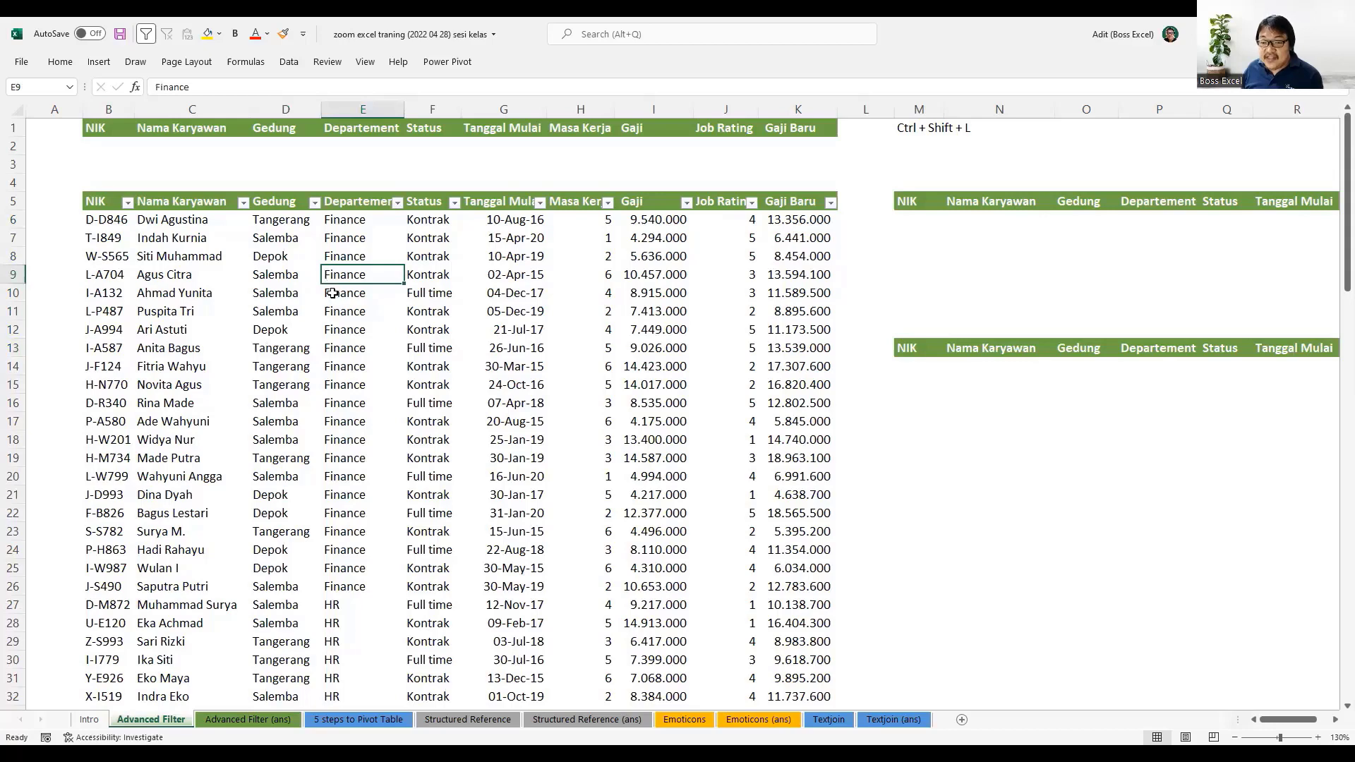
- Enter Tangerang as the Gedung criterion in cell D2 of the criteria range above the employee table
drag(91, 129, 833, 166)
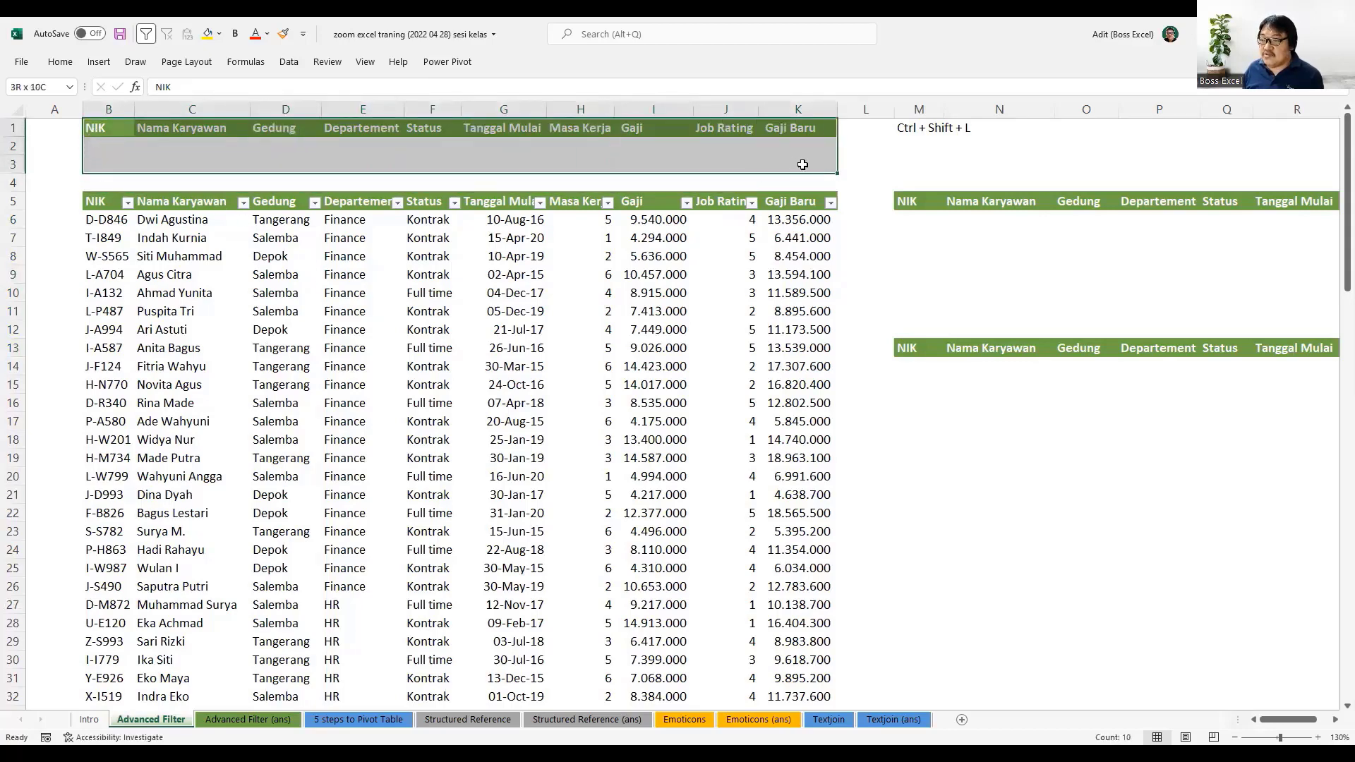
drag(106, 202, 776, 197)
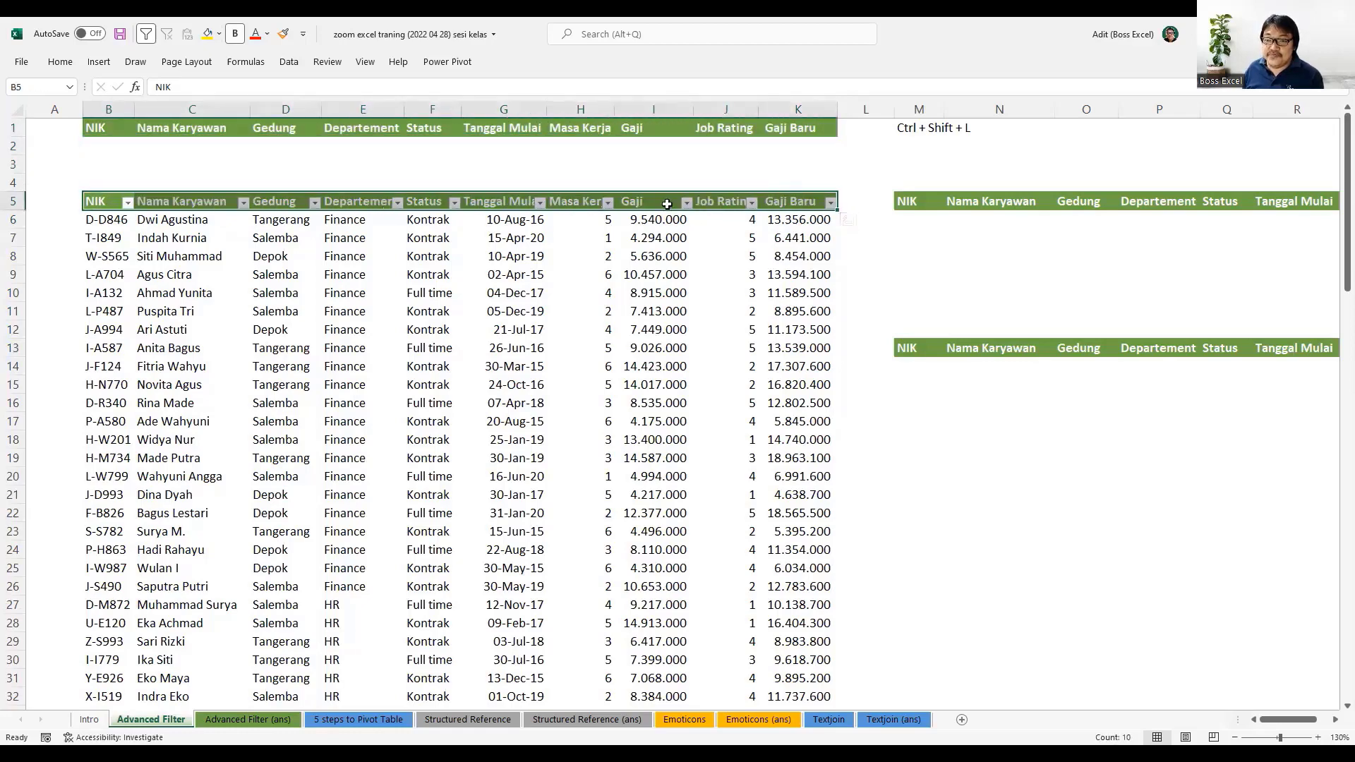
click(219, 147)
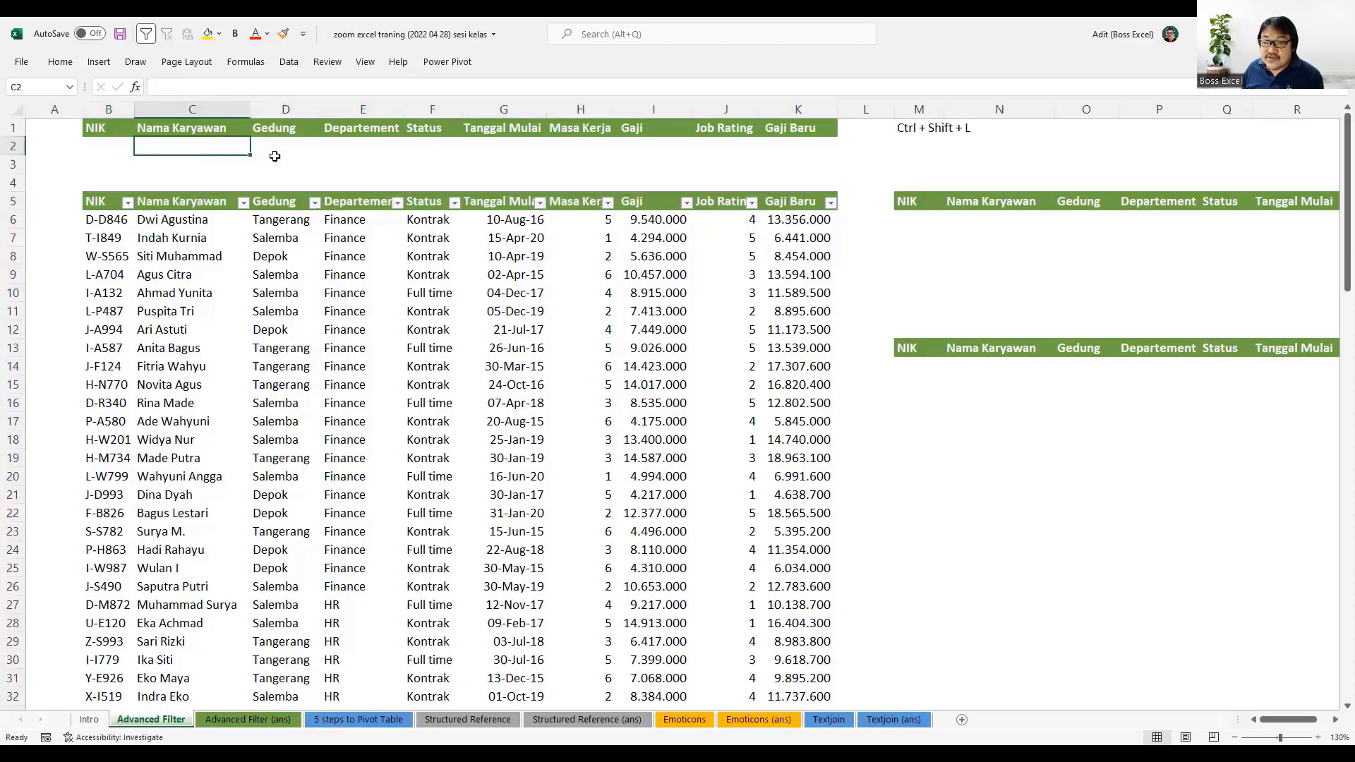
click(286, 162)
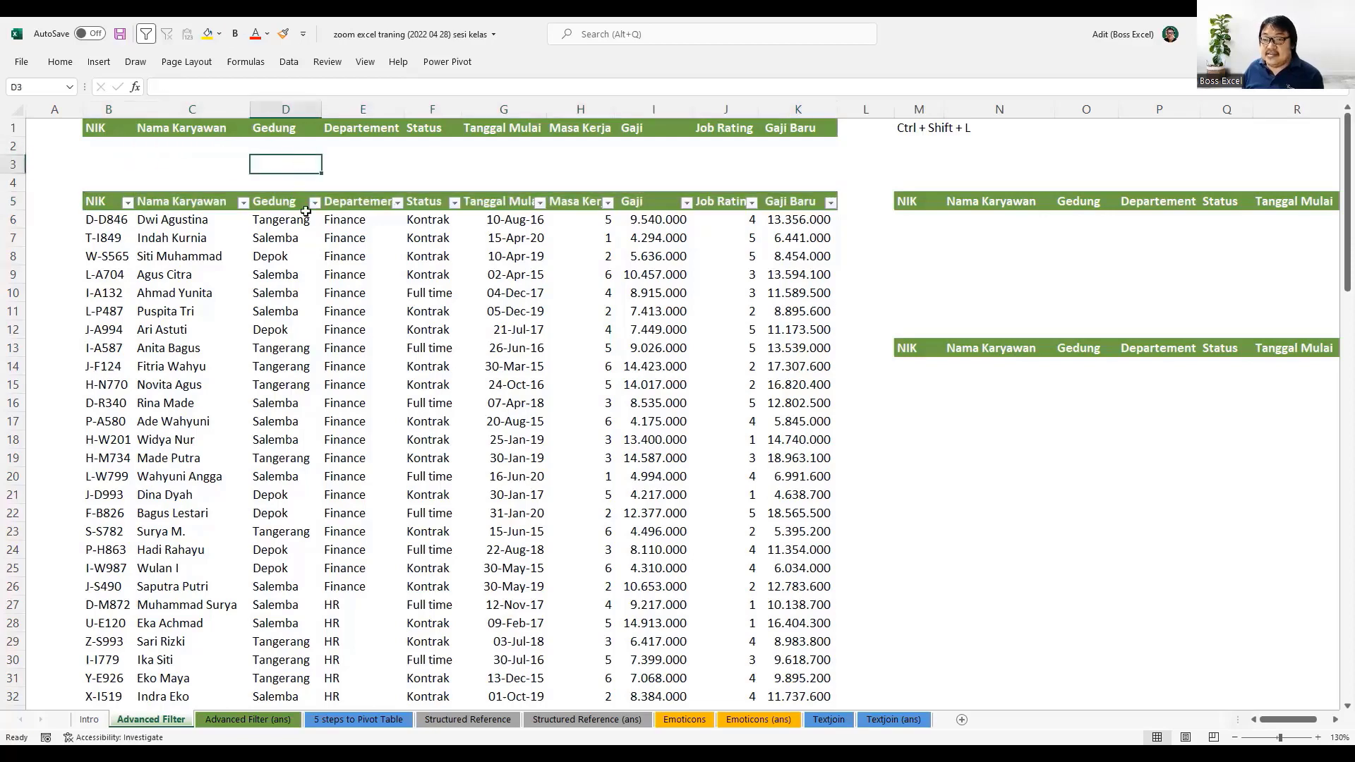
click(287, 148)
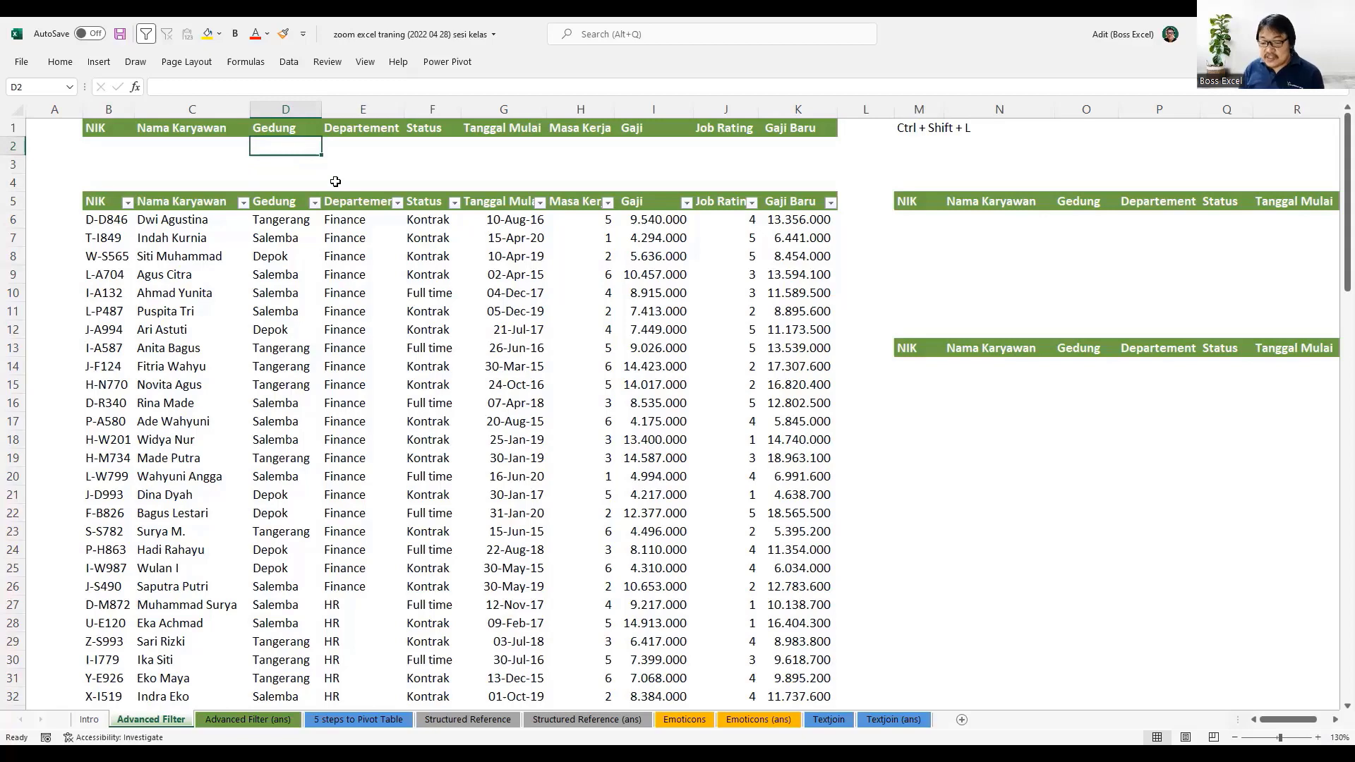
text(Tangerang)
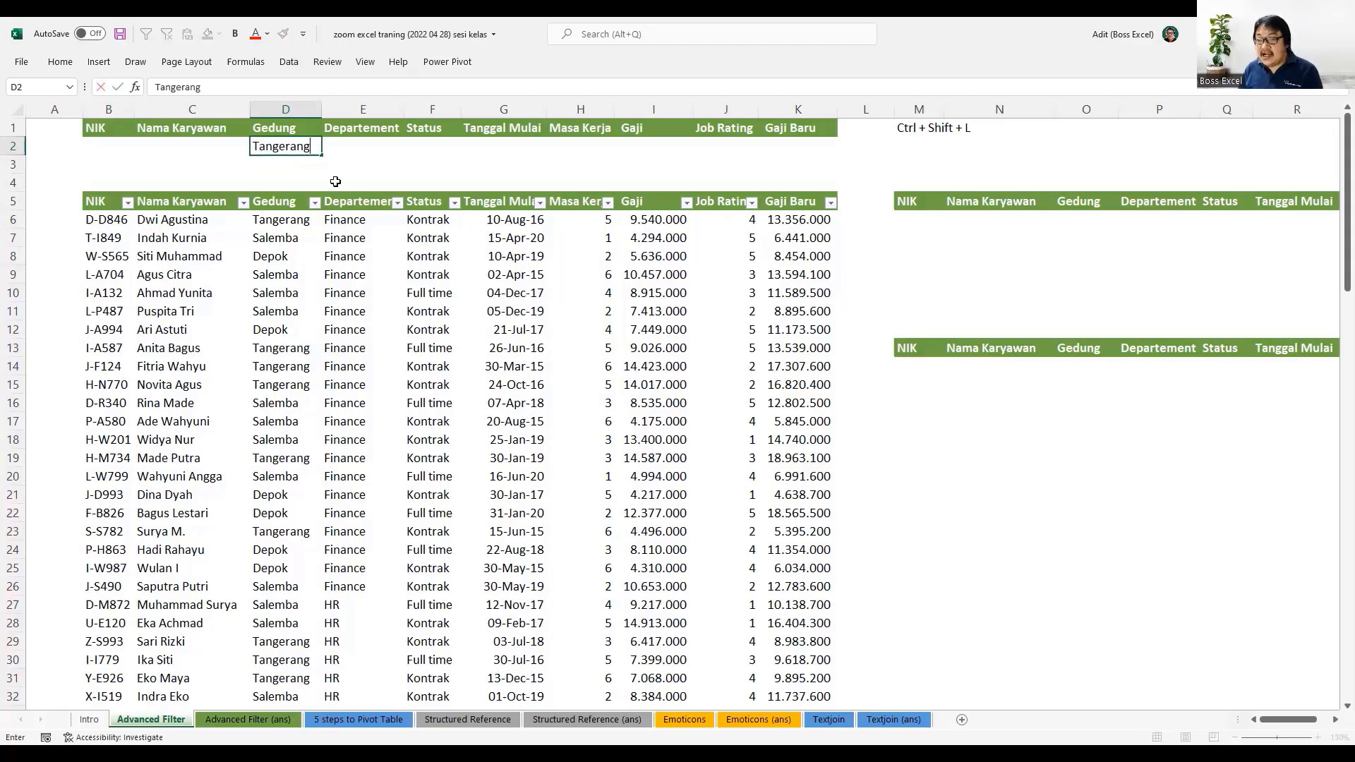
- Enter Finance as the Departement criterion in cell E2, on the same row as the Tangerang criterion
key(Tab)
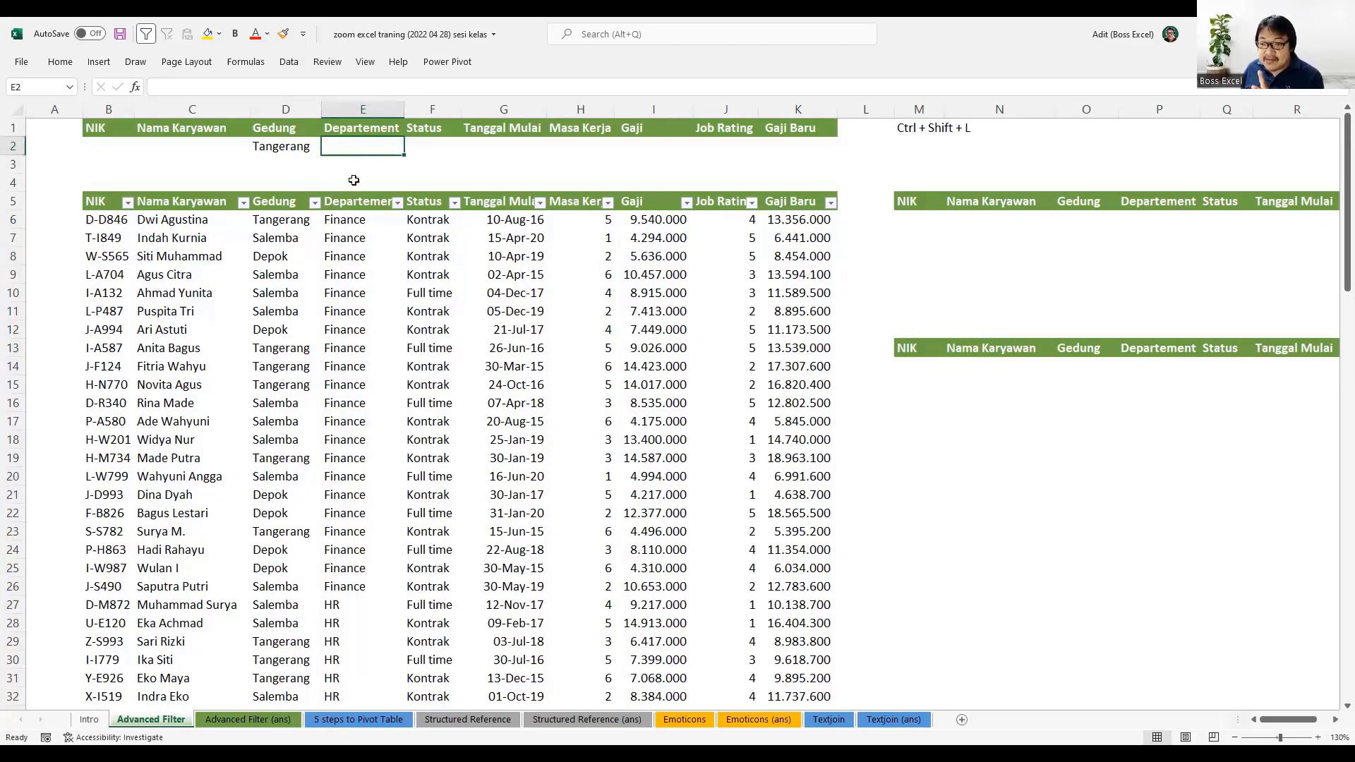
click(286, 144)
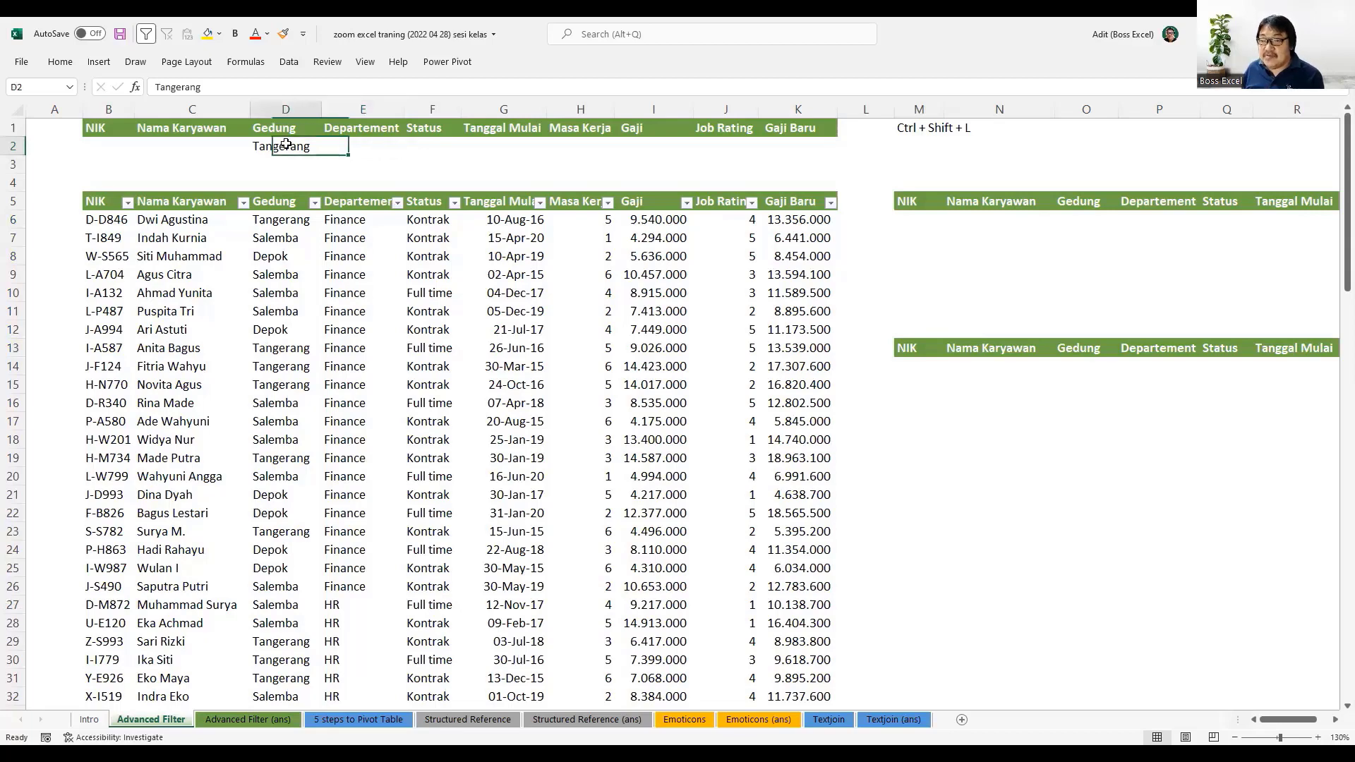
click(348, 145)
click(303, 148)
drag(321, 146, 343, 145)
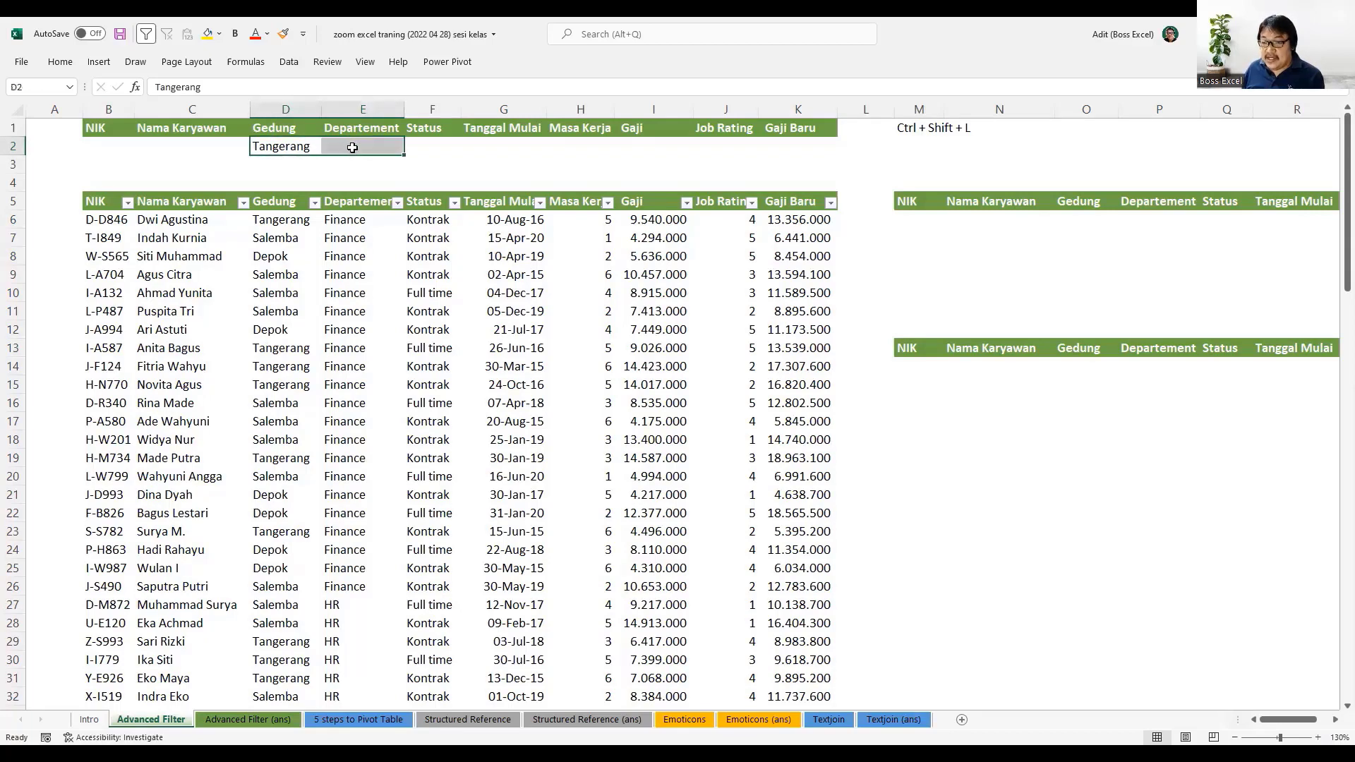
click(352, 148)
text(Fian)
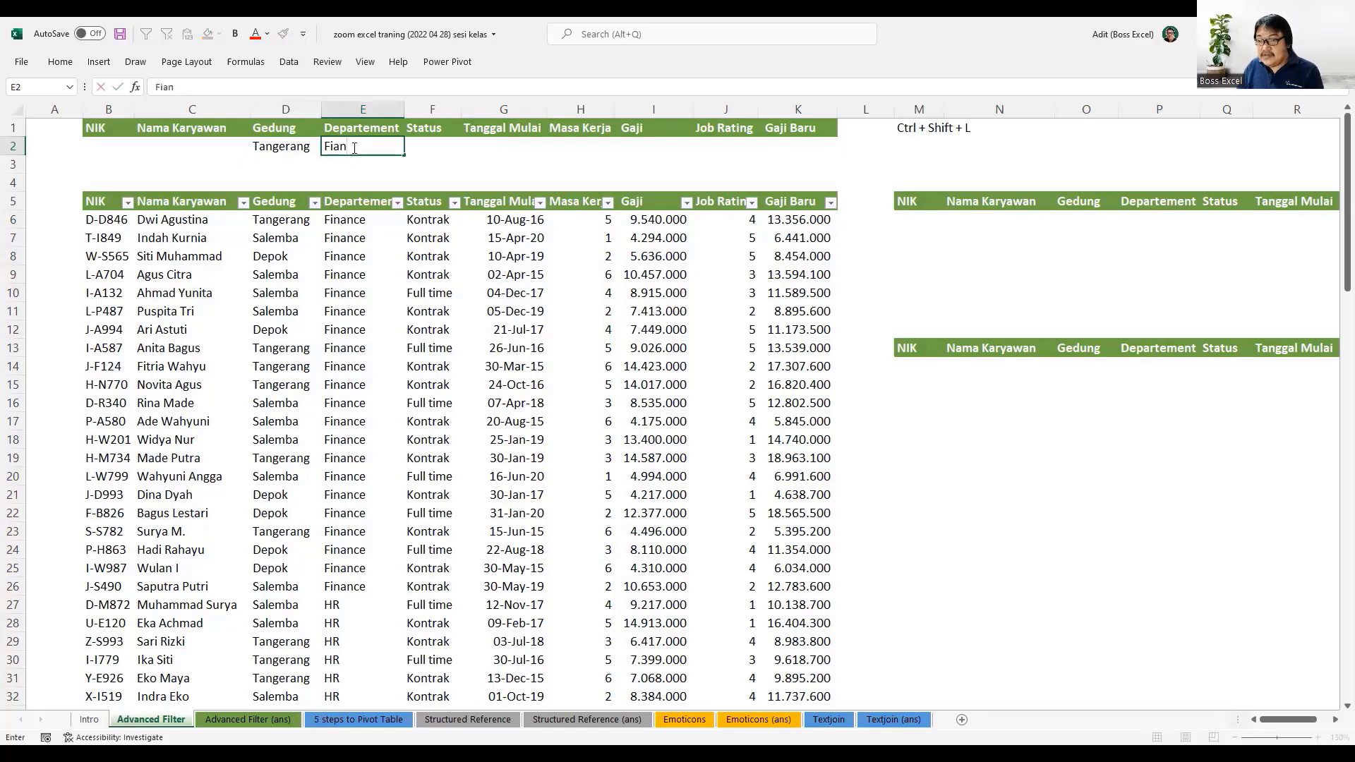
key(BackSpace)
key(BackSpace)
text(nance)
key(Return)
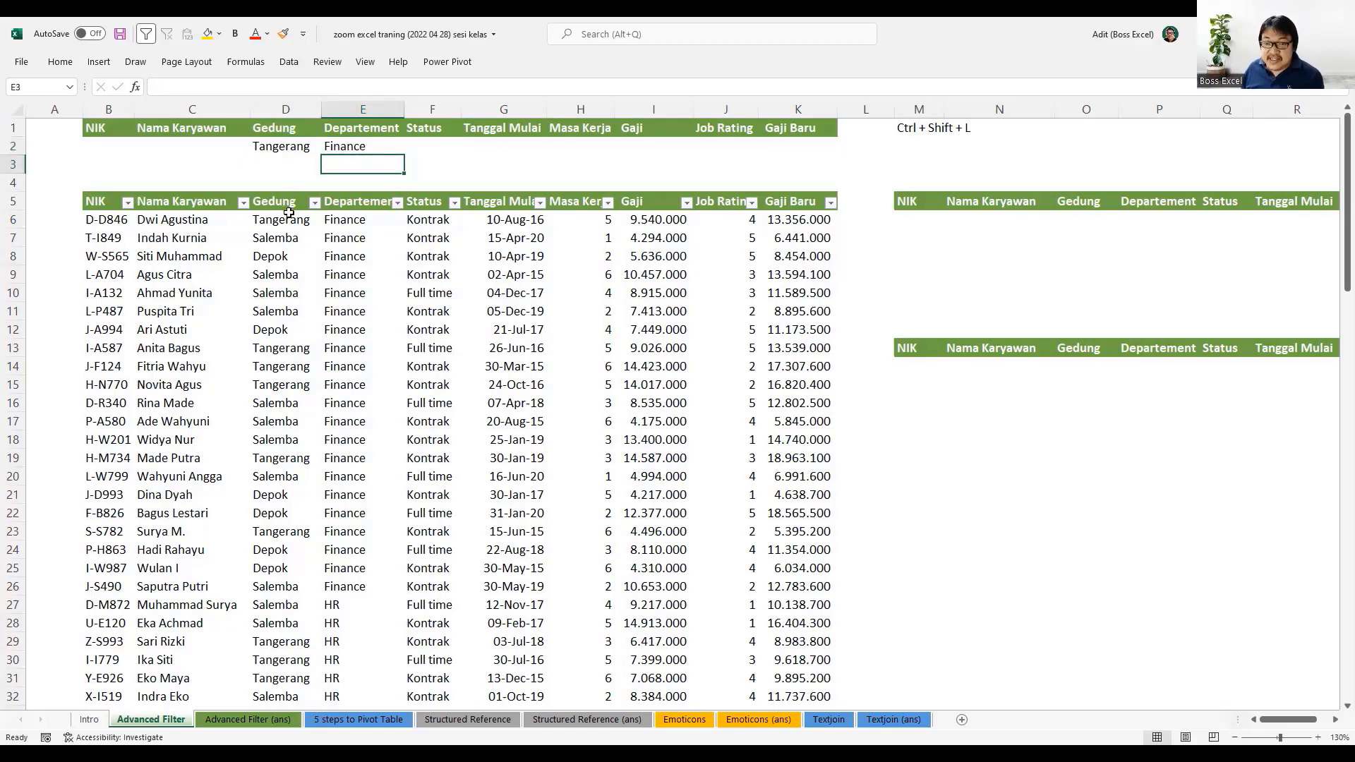
- Apply an Advanced Filter in place to the employee table B5:K105, using B1:K2 as the criteria range
click(260, 254)
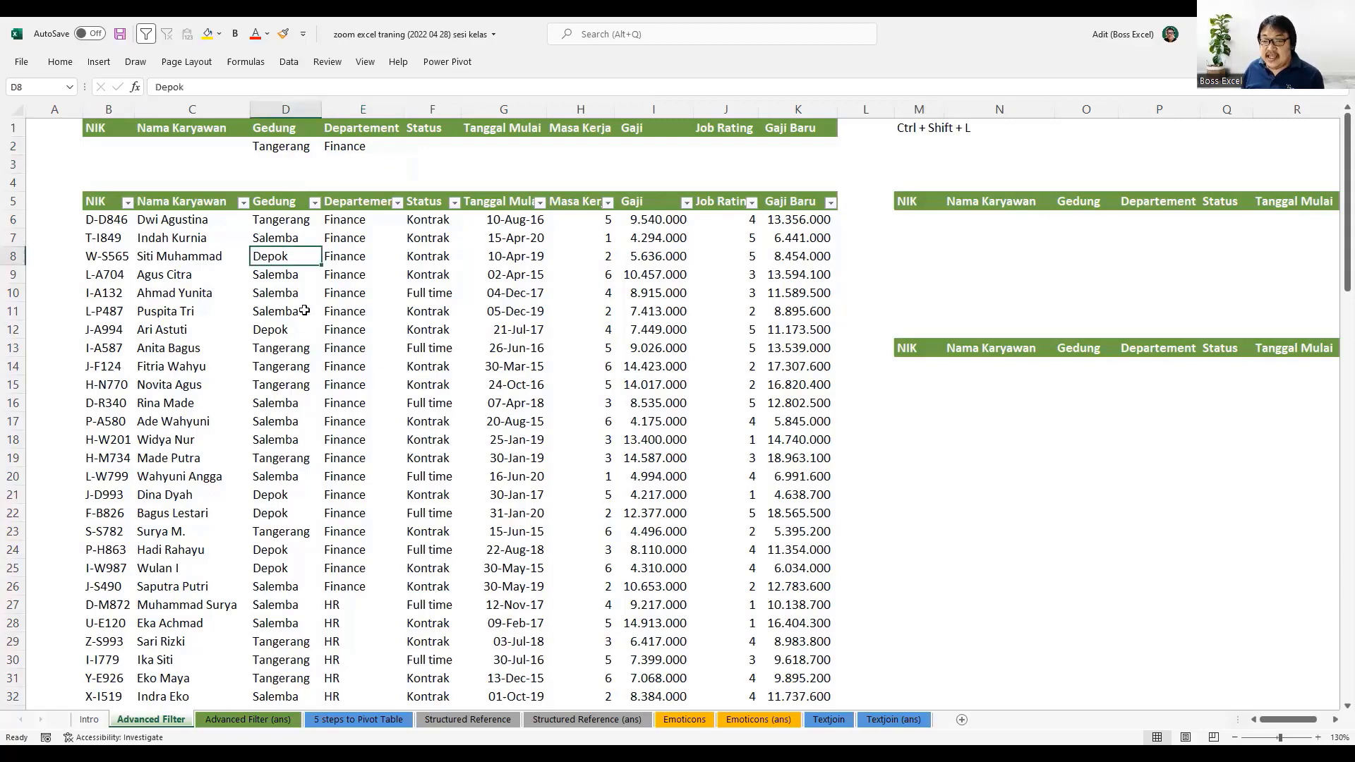
click(286, 64)
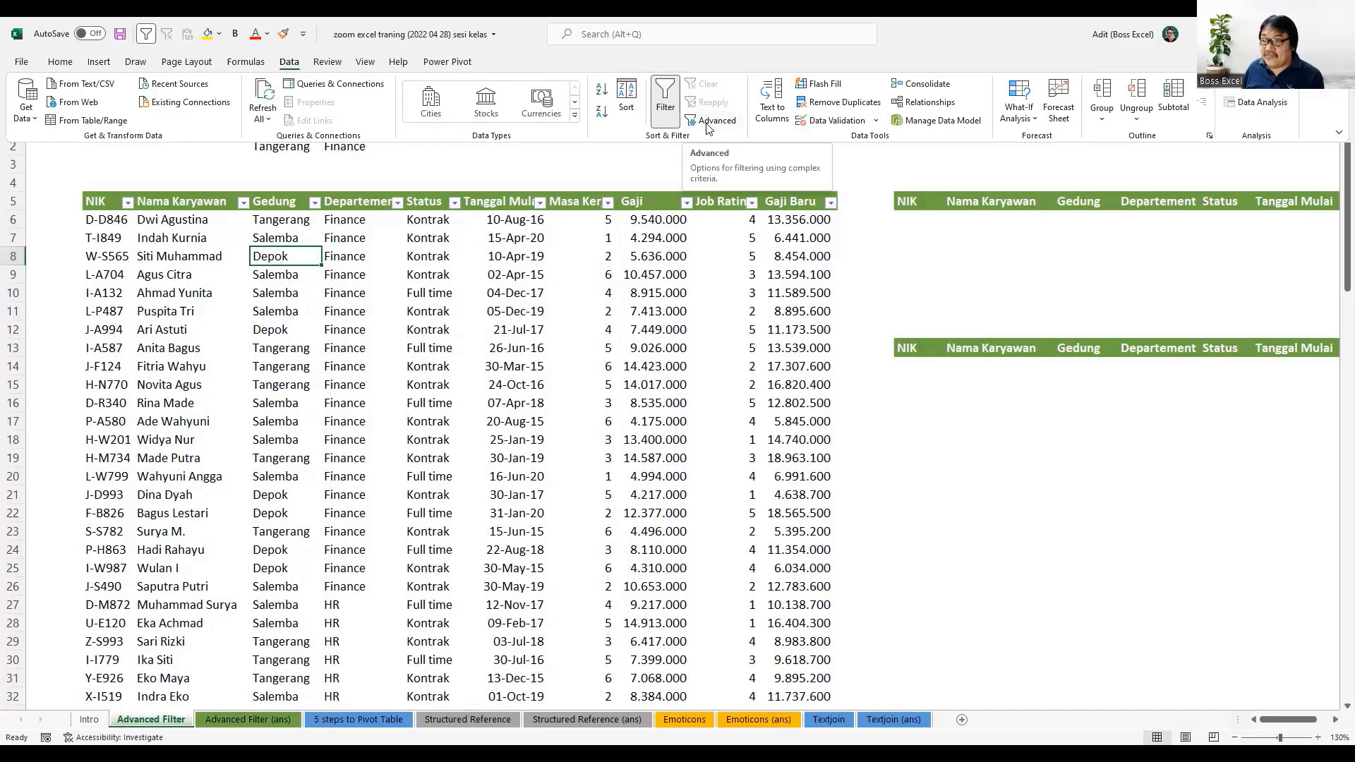
click(708, 125)
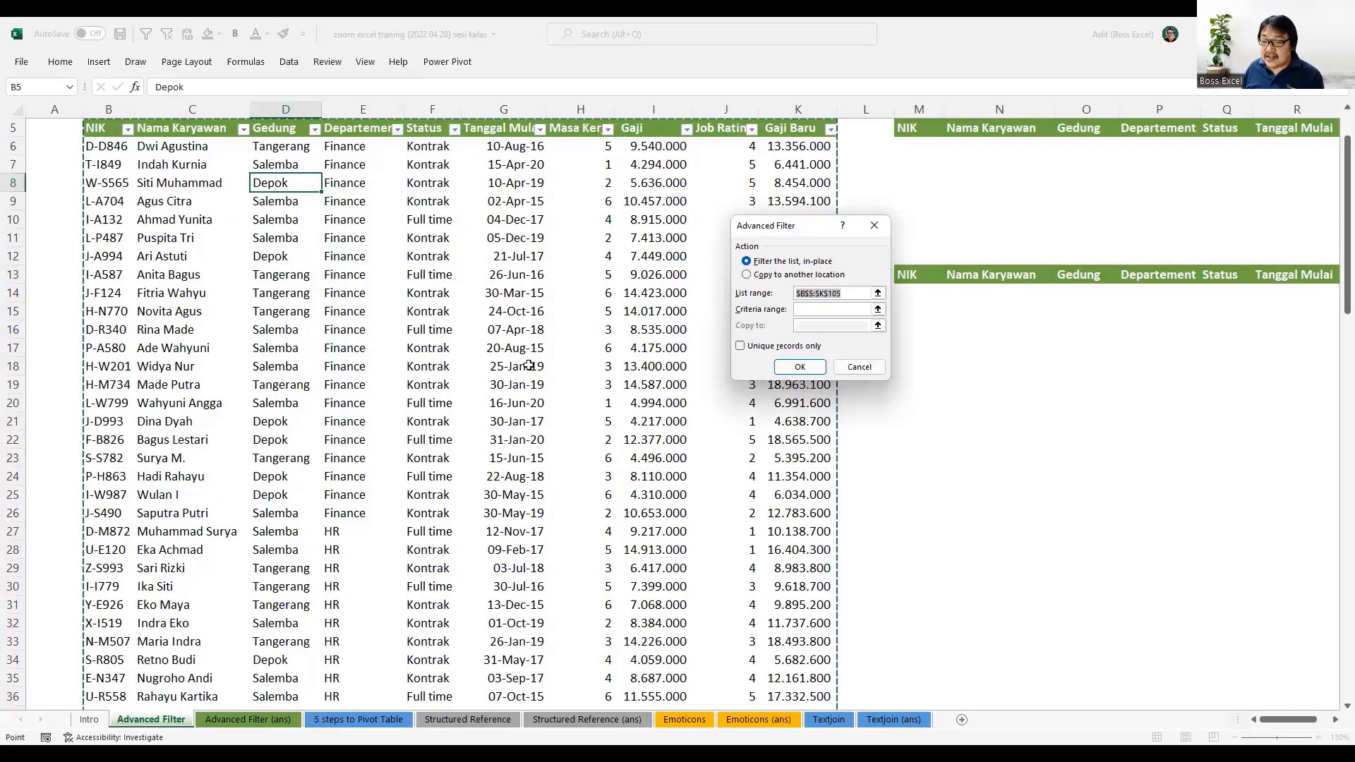
scroll(565, 205, up, 1)
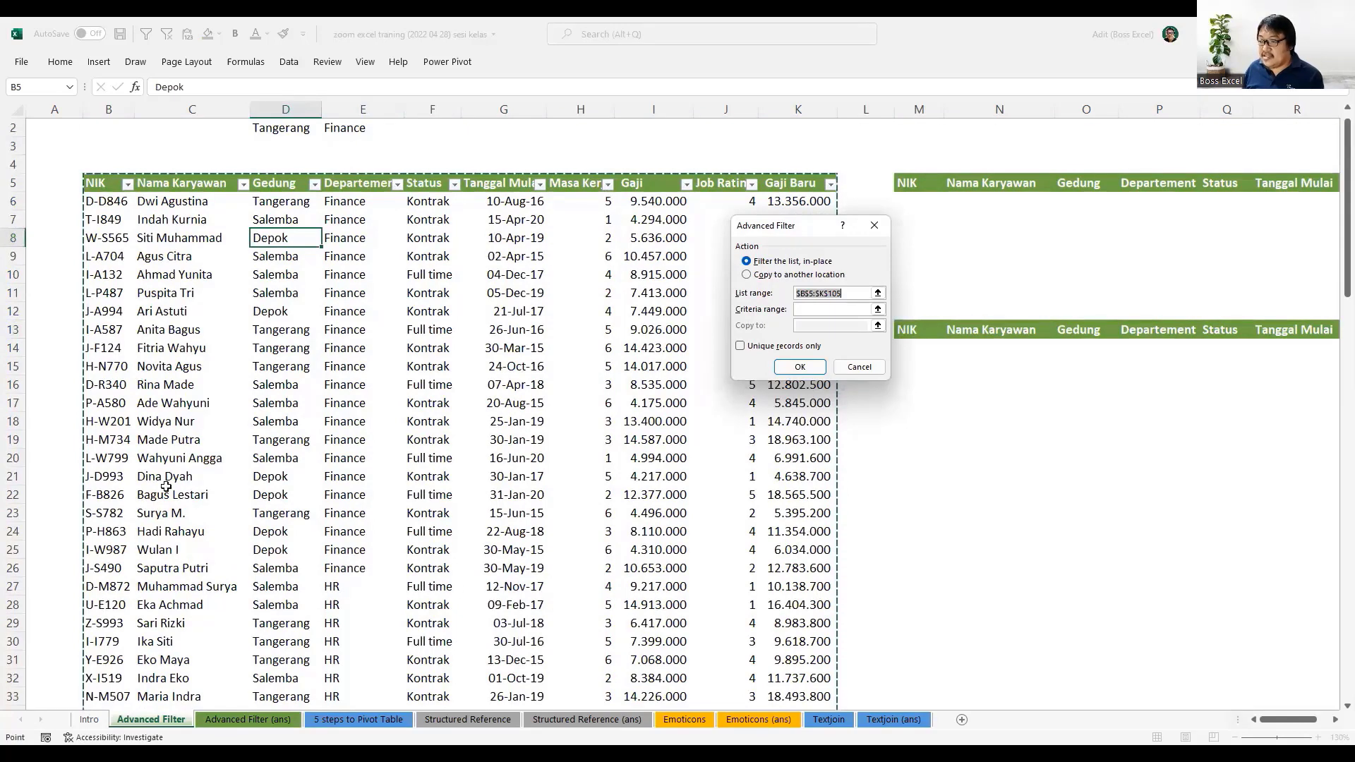
scroll(757, 316, up, 1)
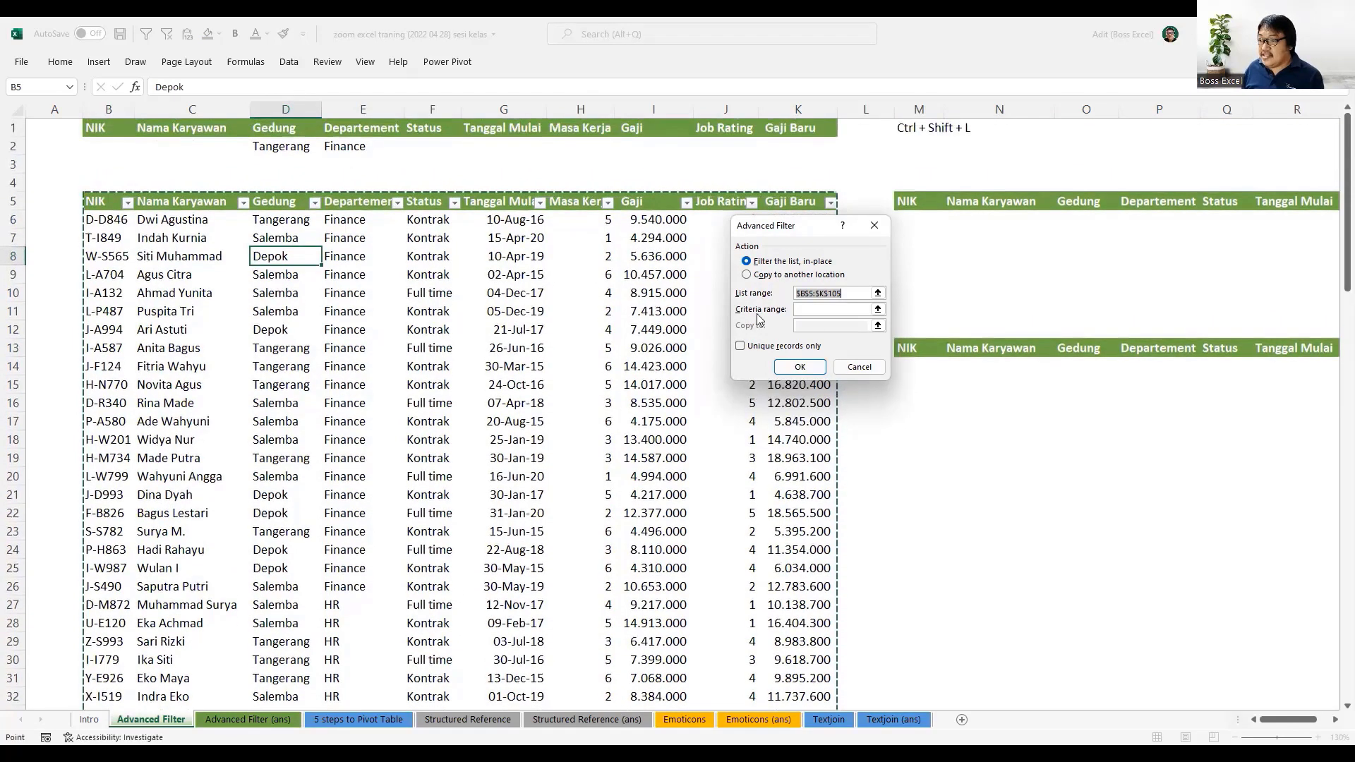
click(850, 309)
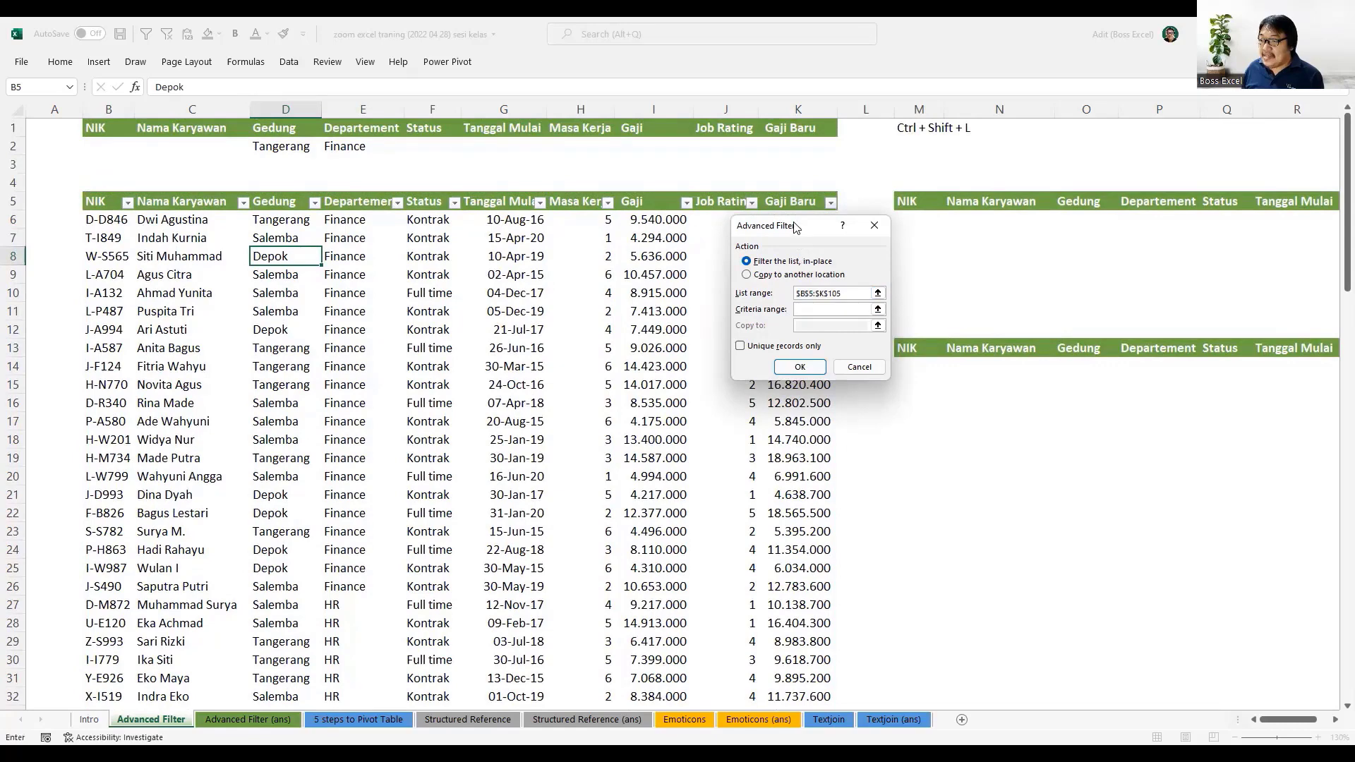
drag(796, 223, 448, 232)
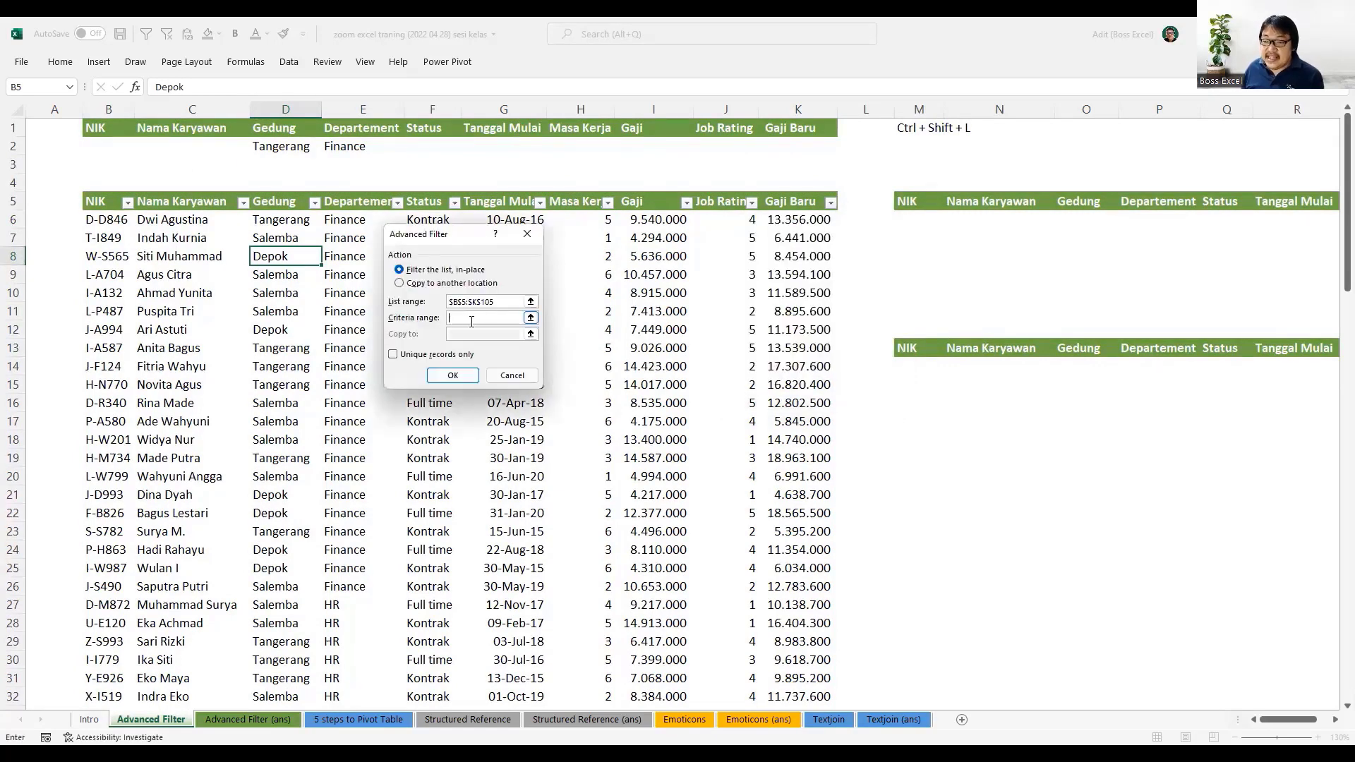
click(96, 129)
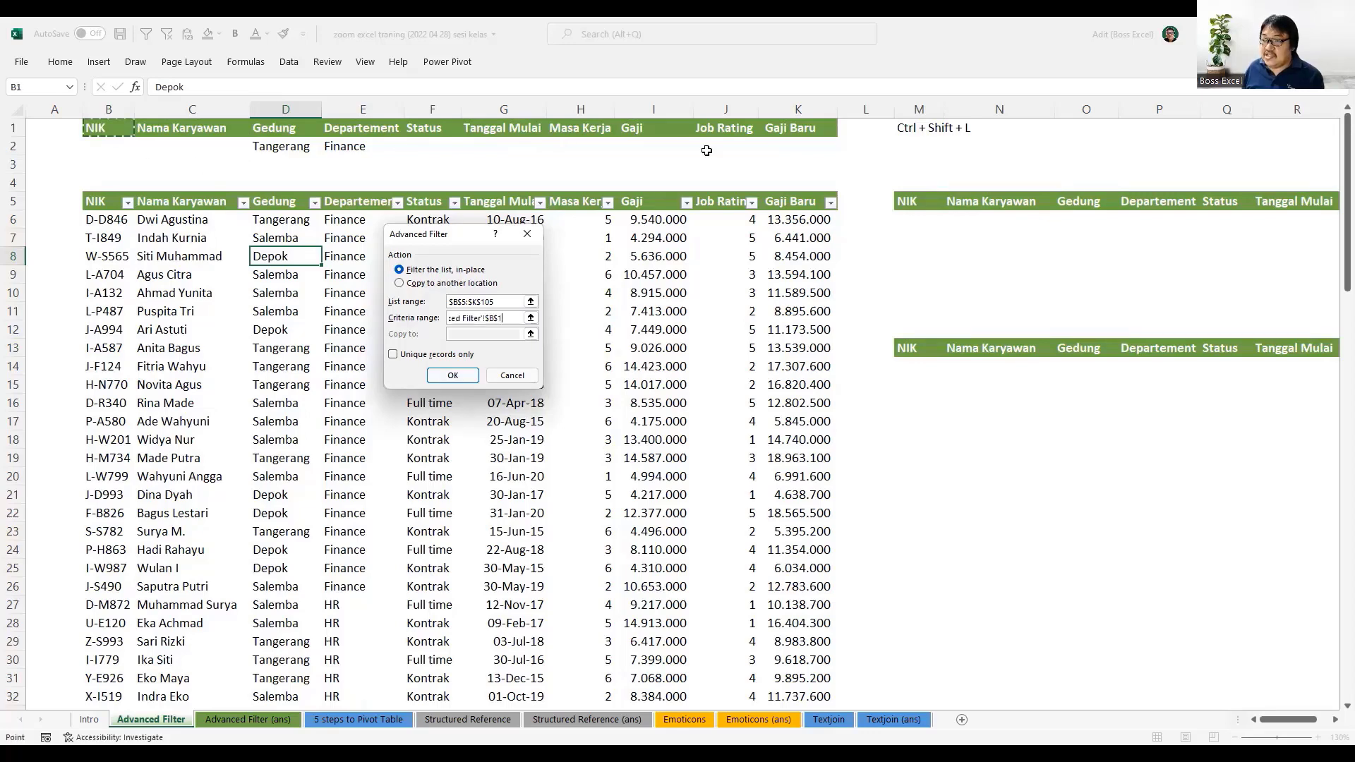
shift+click(796, 154)
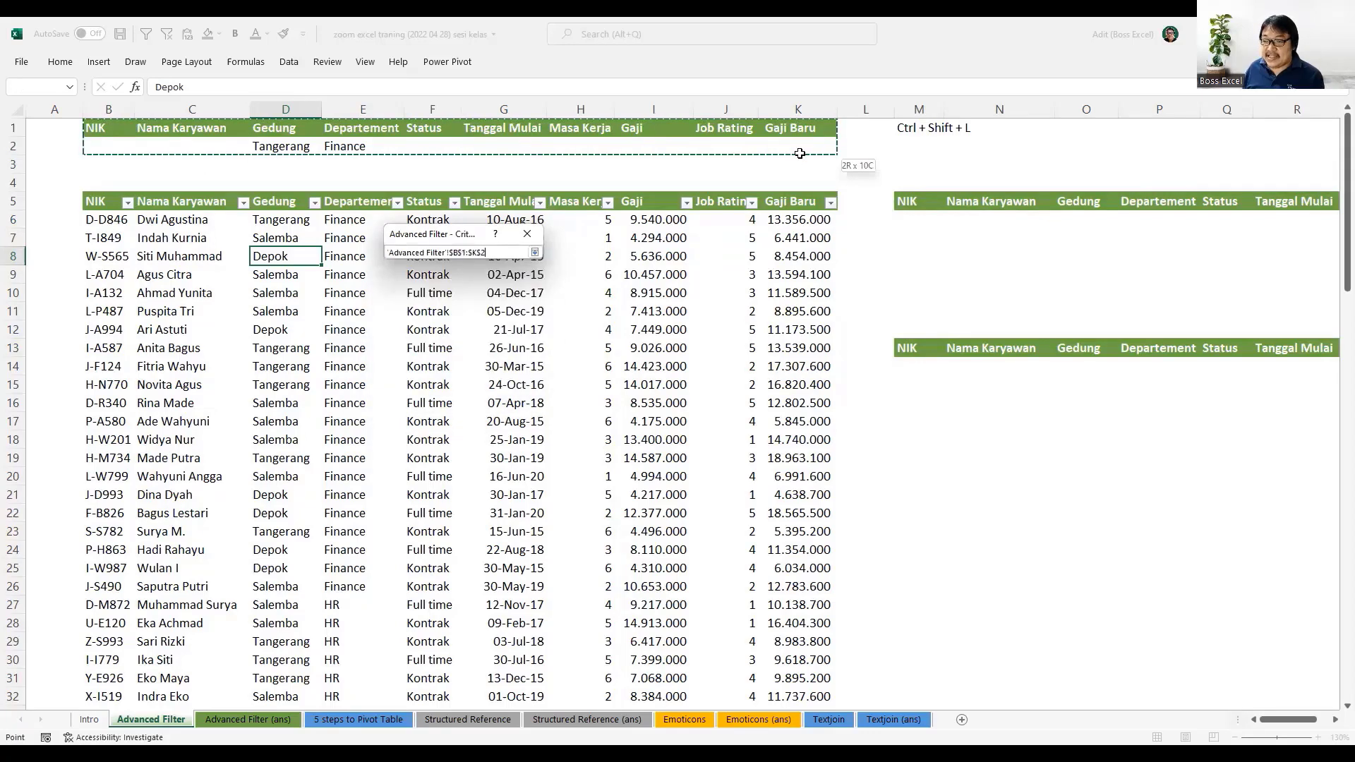
click(455, 374)
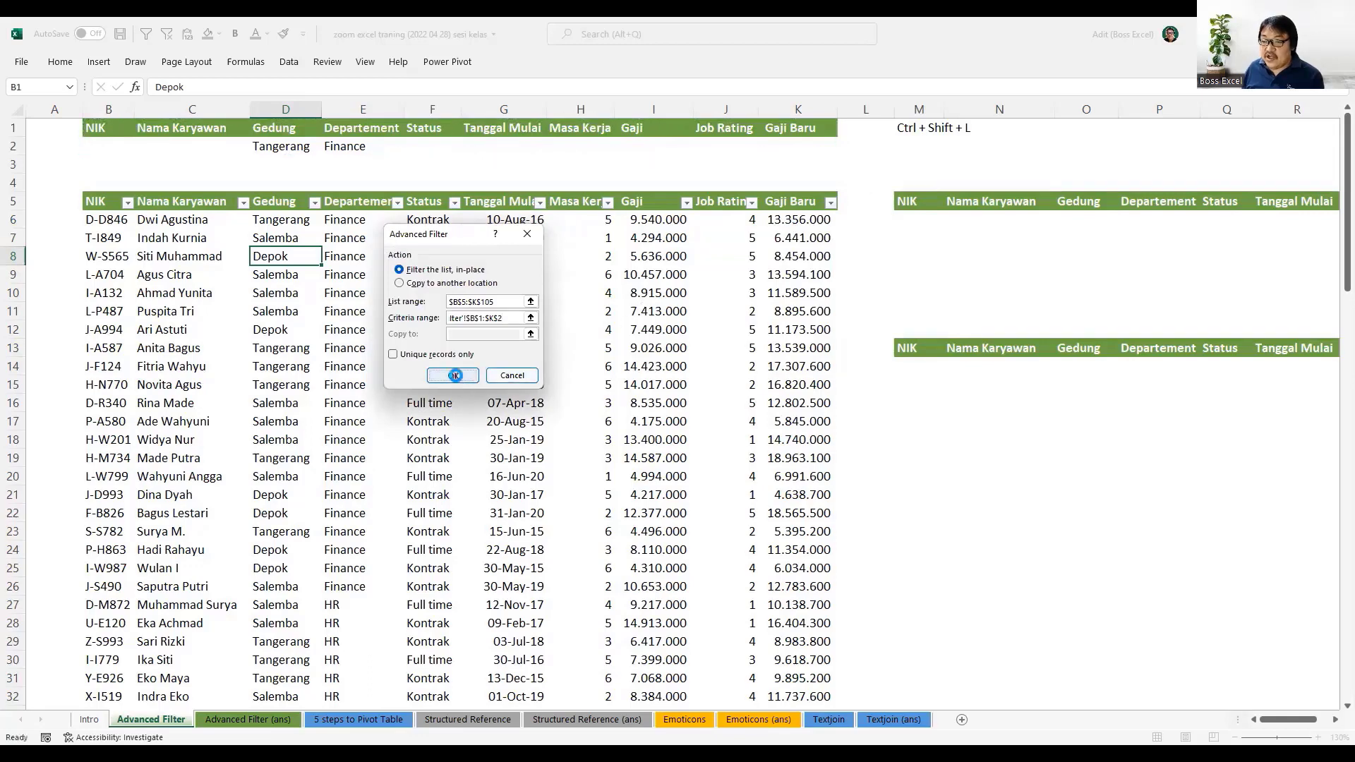
- Examine the Gedung and Departement values of the filtered rows against the two same-row criteria
drag(289, 221, 337, 309)
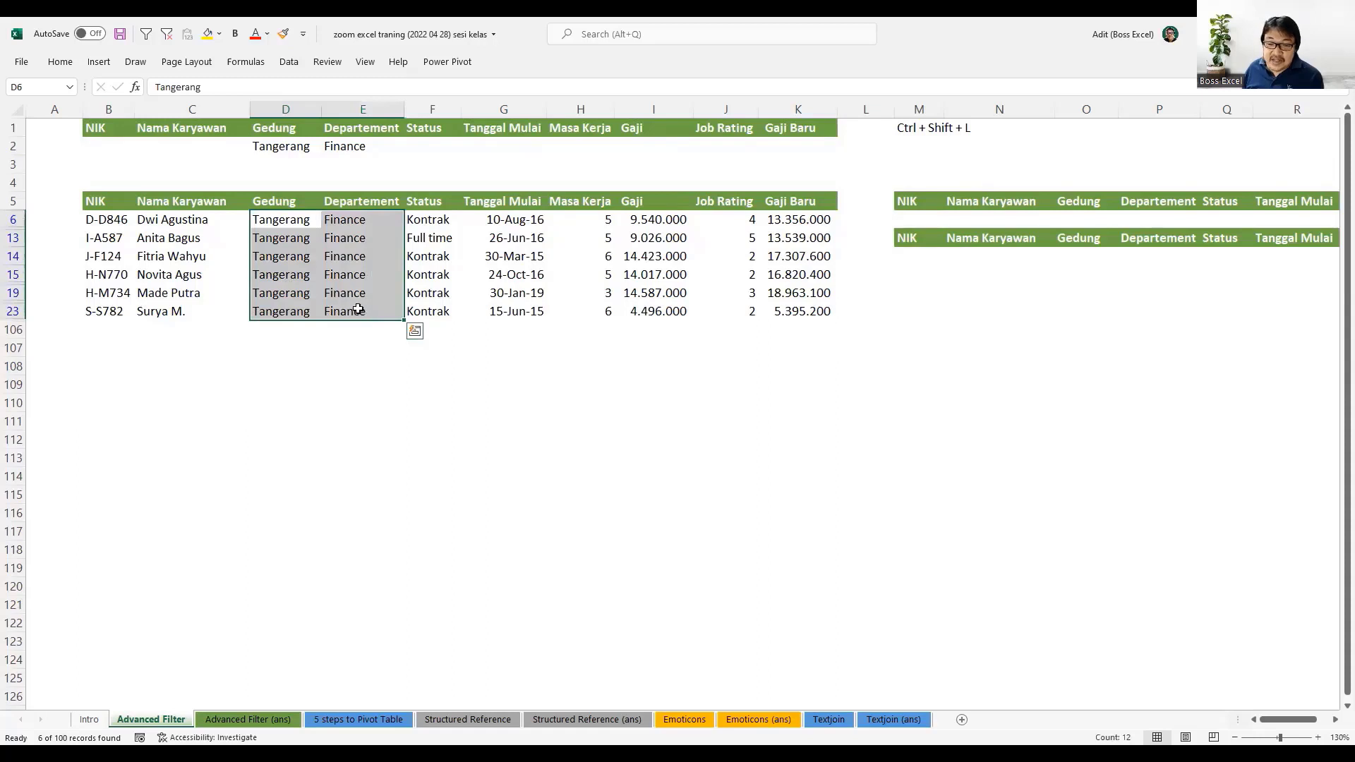
drag(287, 201, 291, 311)
drag(359, 201, 374, 311)
drag(282, 219, 341, 314)
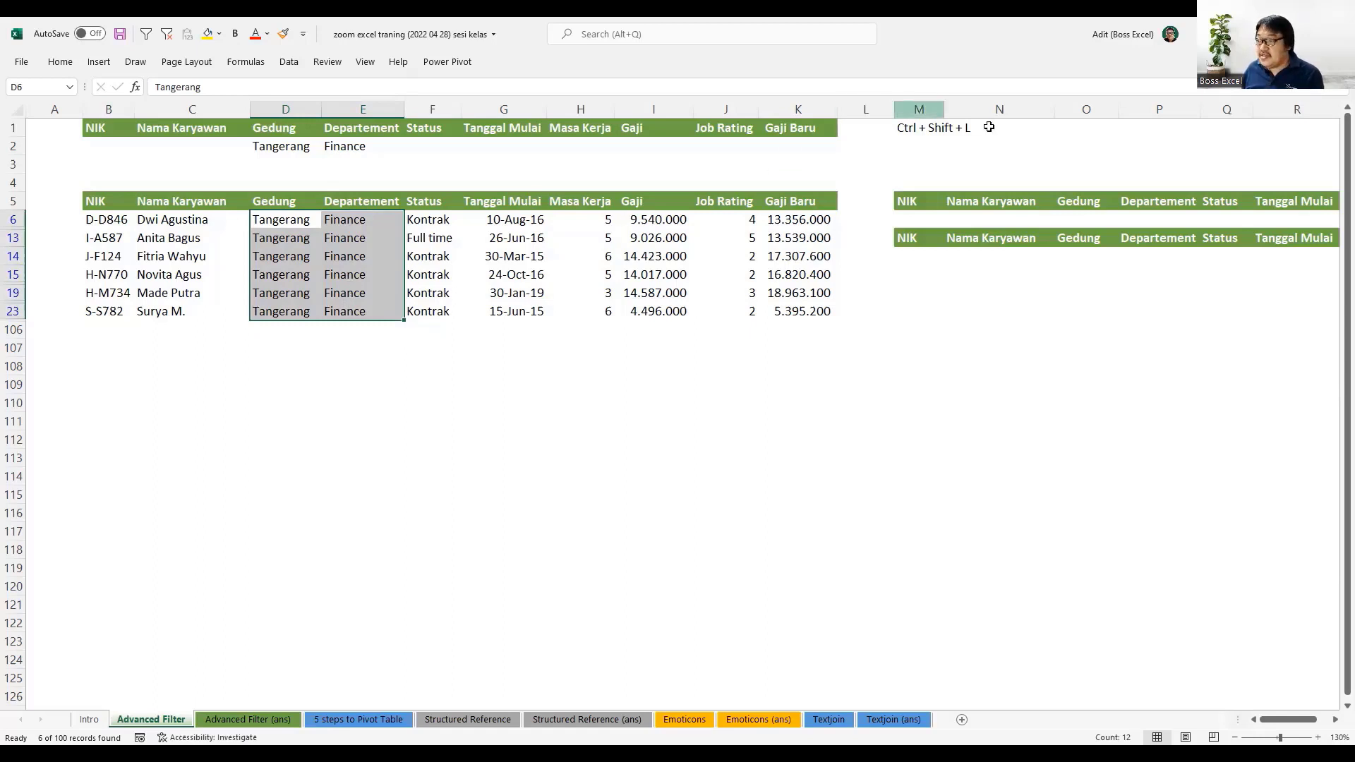
- Enter the note AND in cell O1
click(1076, 128)
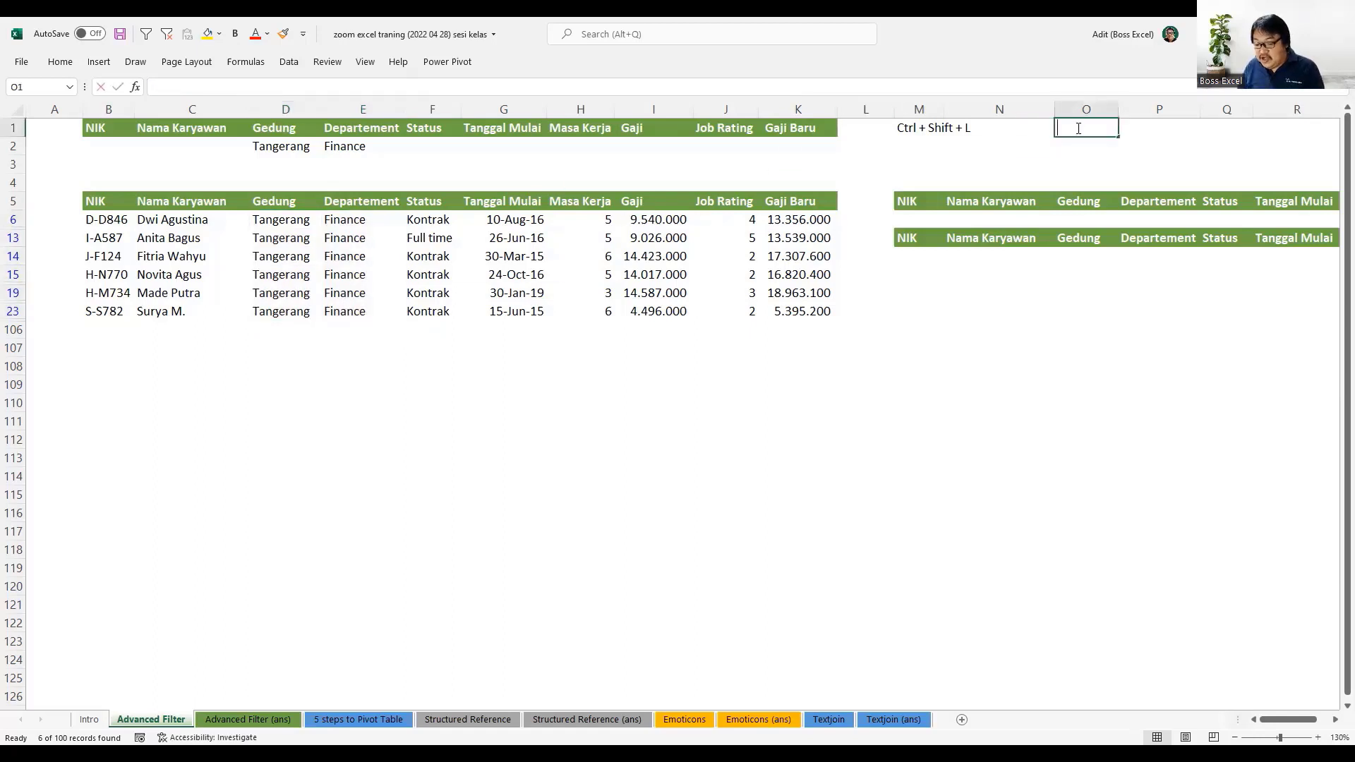
text(AND)
key(Return)
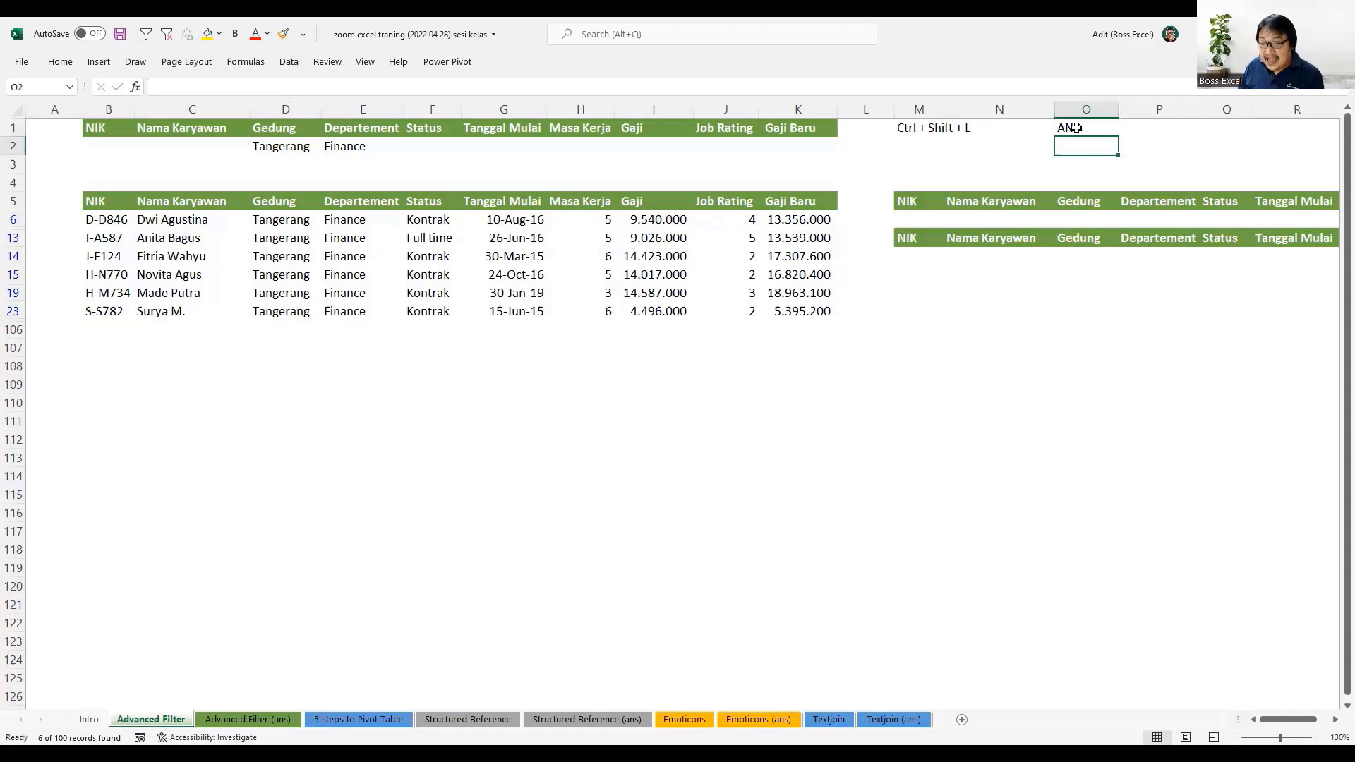
- Undo the AND note and the Advanced Filter on the employee table
click(297, 231)
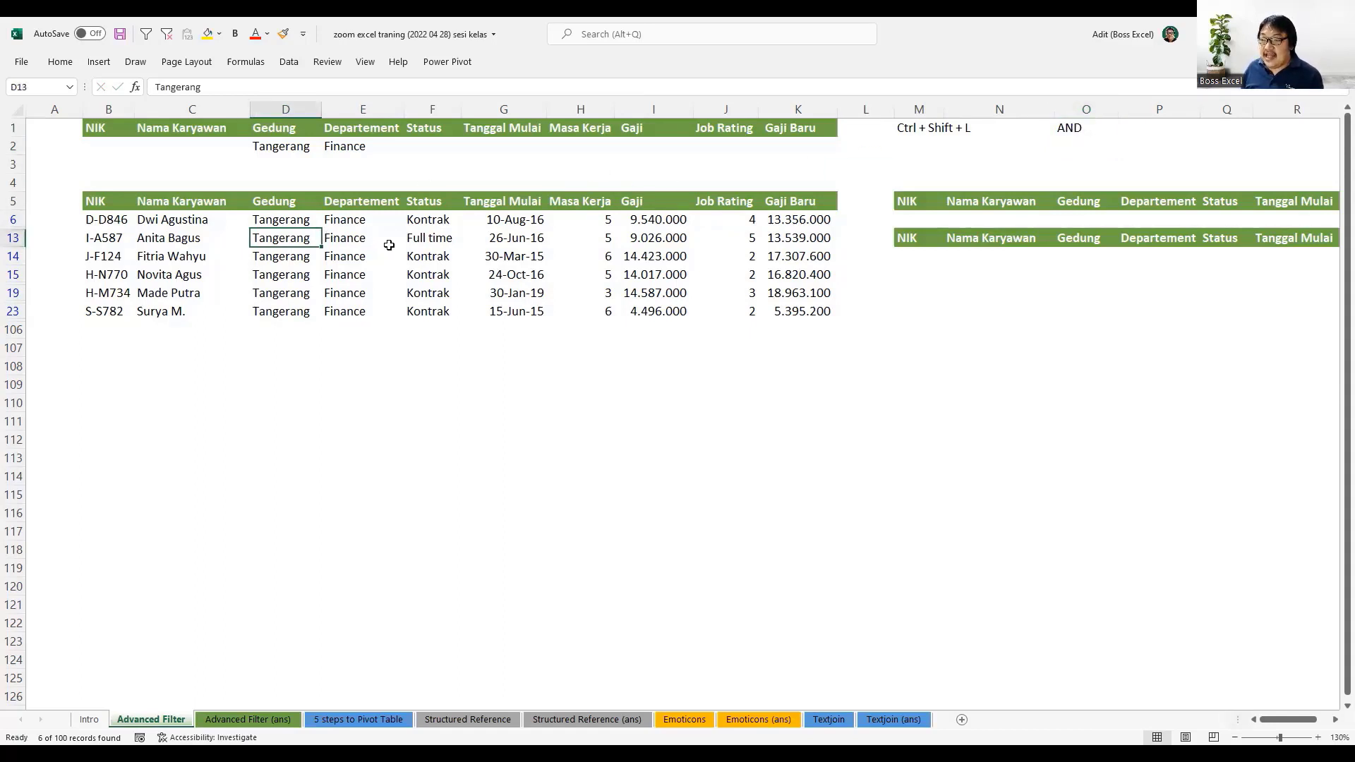
key(ctrl+z)
key(ctrl+z)
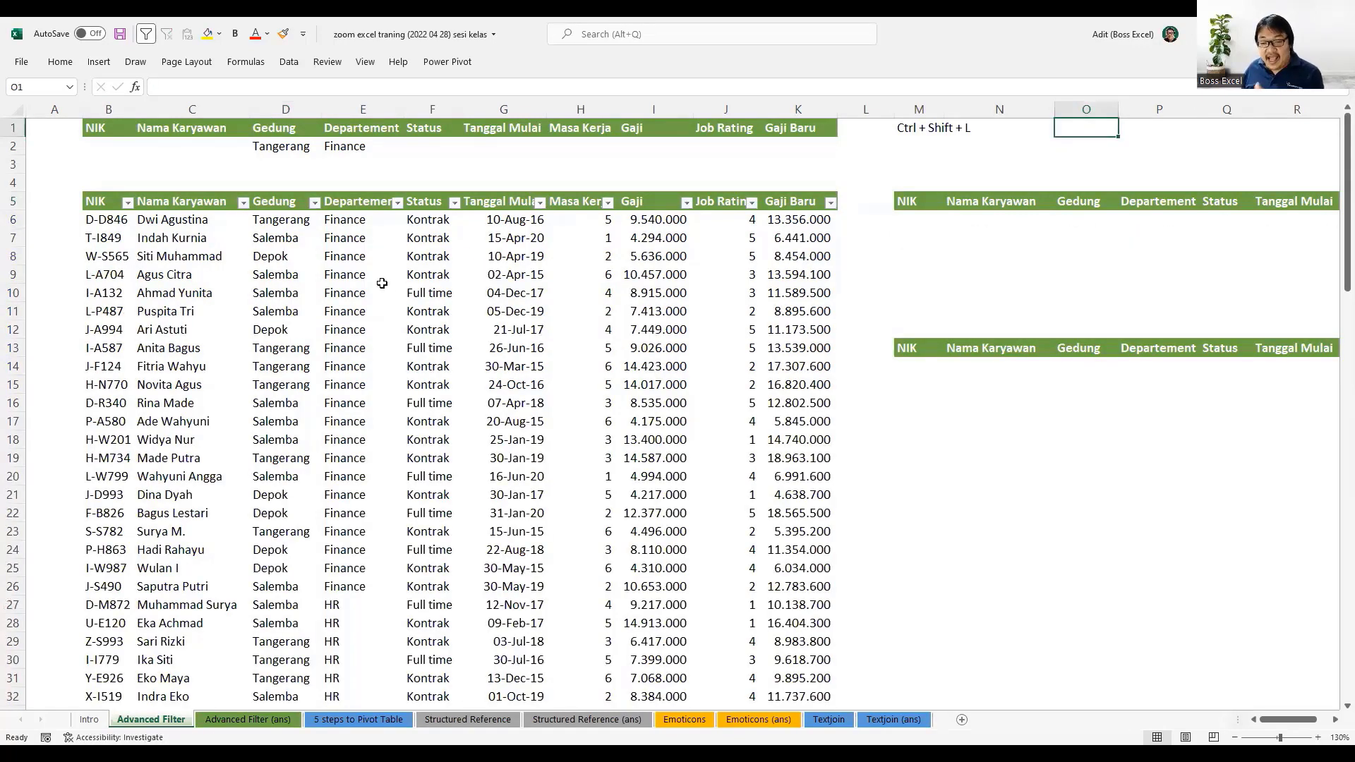
- Copy the Finance criterion down to cell E3 and clear E2, so it sits one row below Tangerang
click(343, 148)
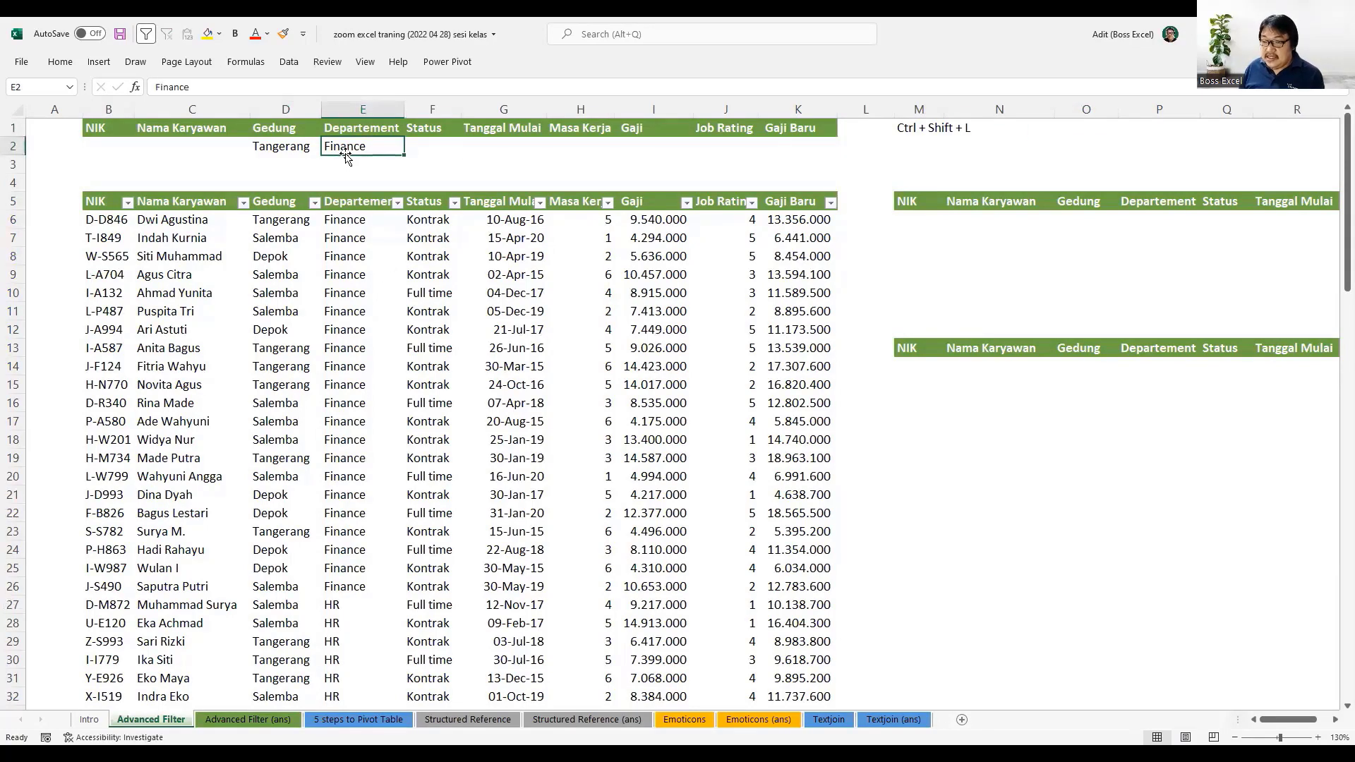
key(ctrl+c)
key(Down)
key(ctrl+v)
key(Up)
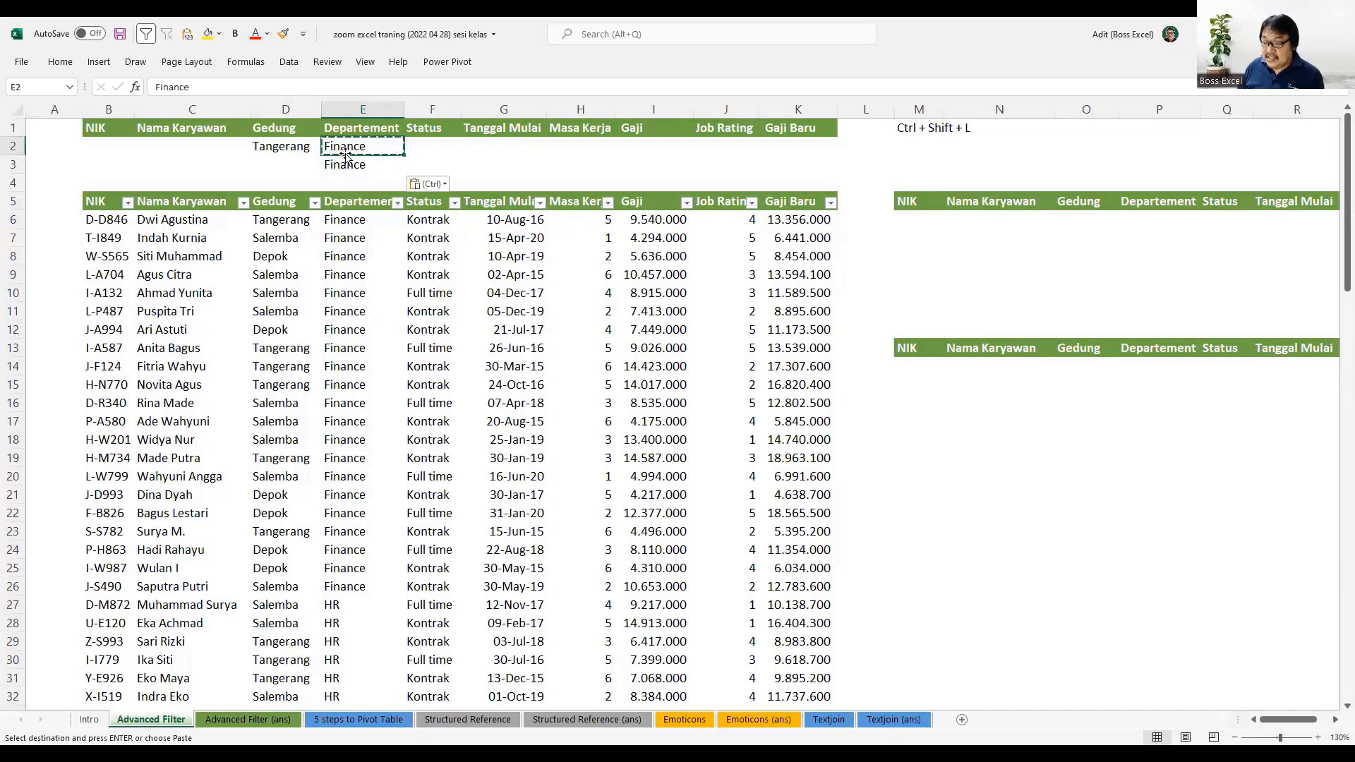
key(Delete)
drag(298, 146, 354, 168)
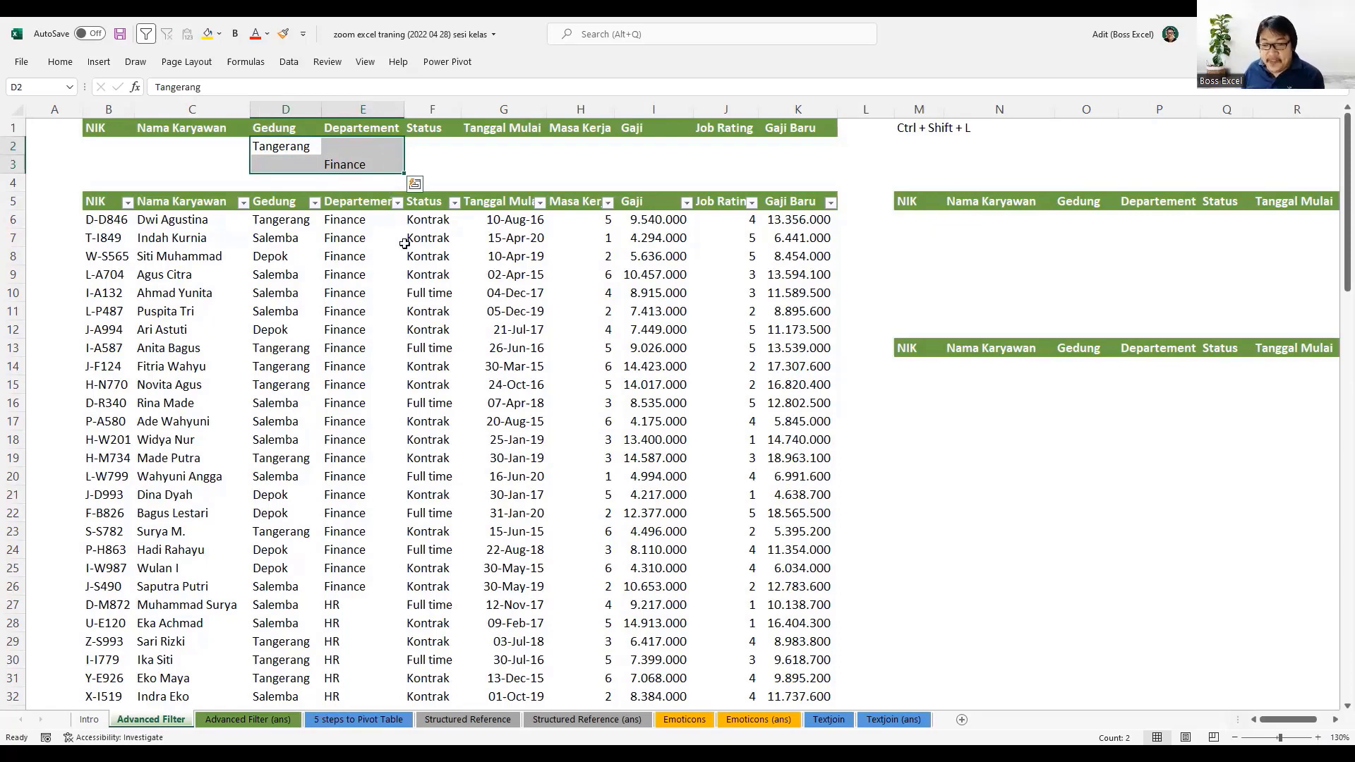
- Apply an Advanced Filter in place to the employee table B5:K105, using B1:K3 as the criteria range
click(336, 277)
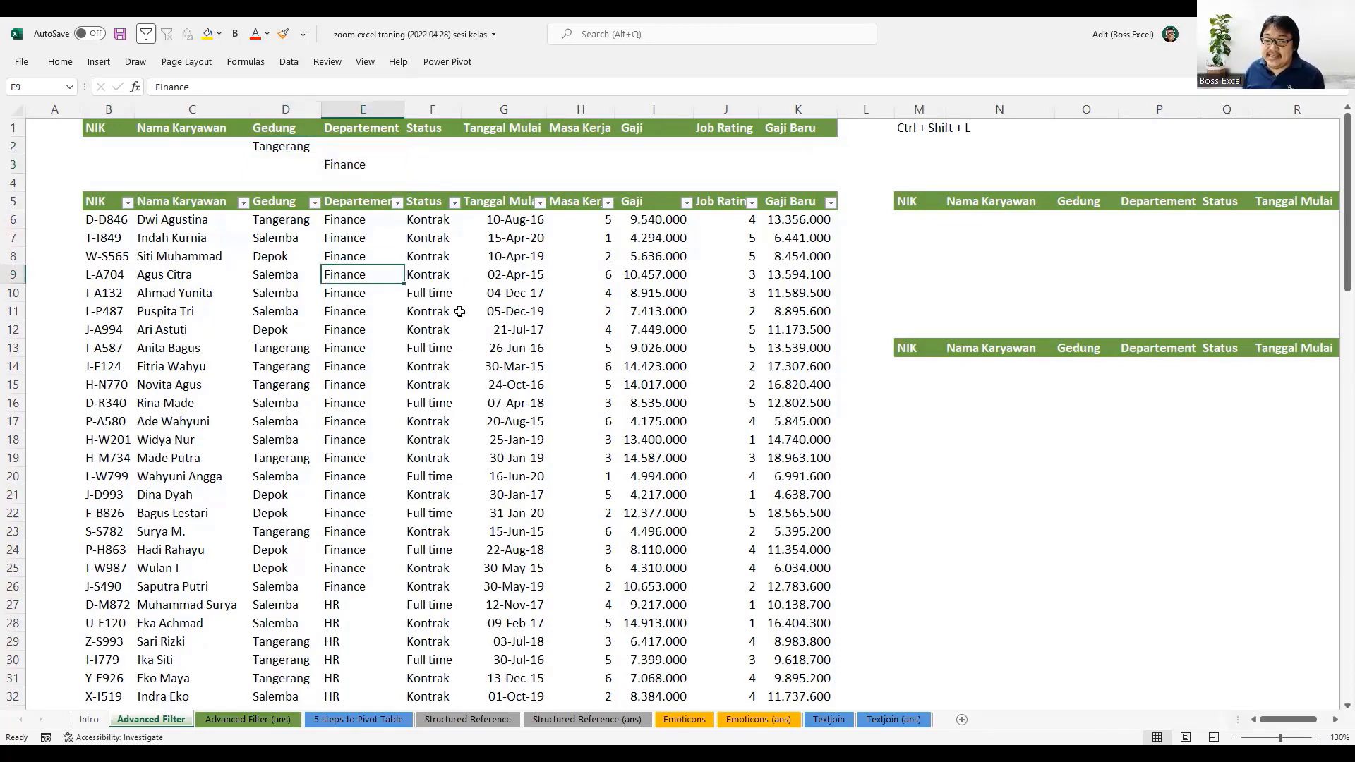
click(289, 62)
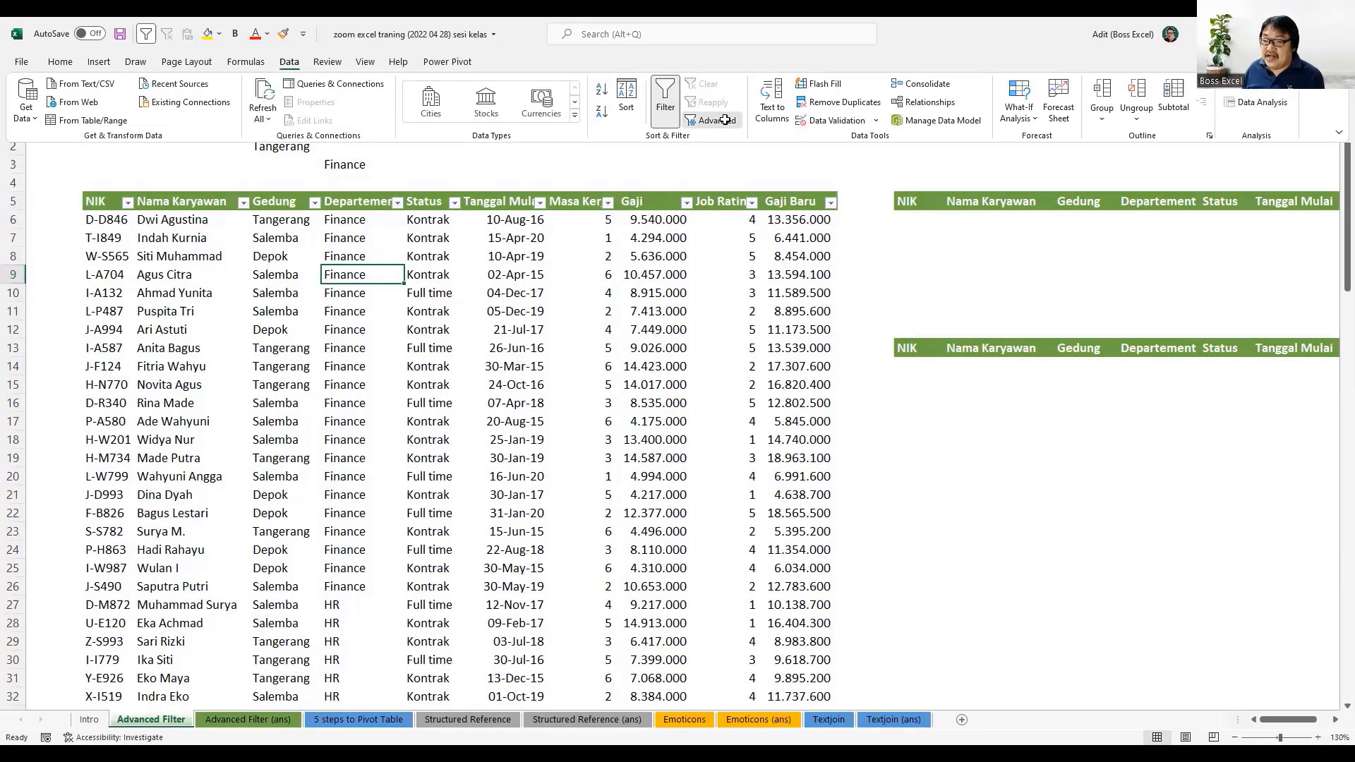
click(715, 121)
click(487, 317)
scroll(266, 238, down, 3)
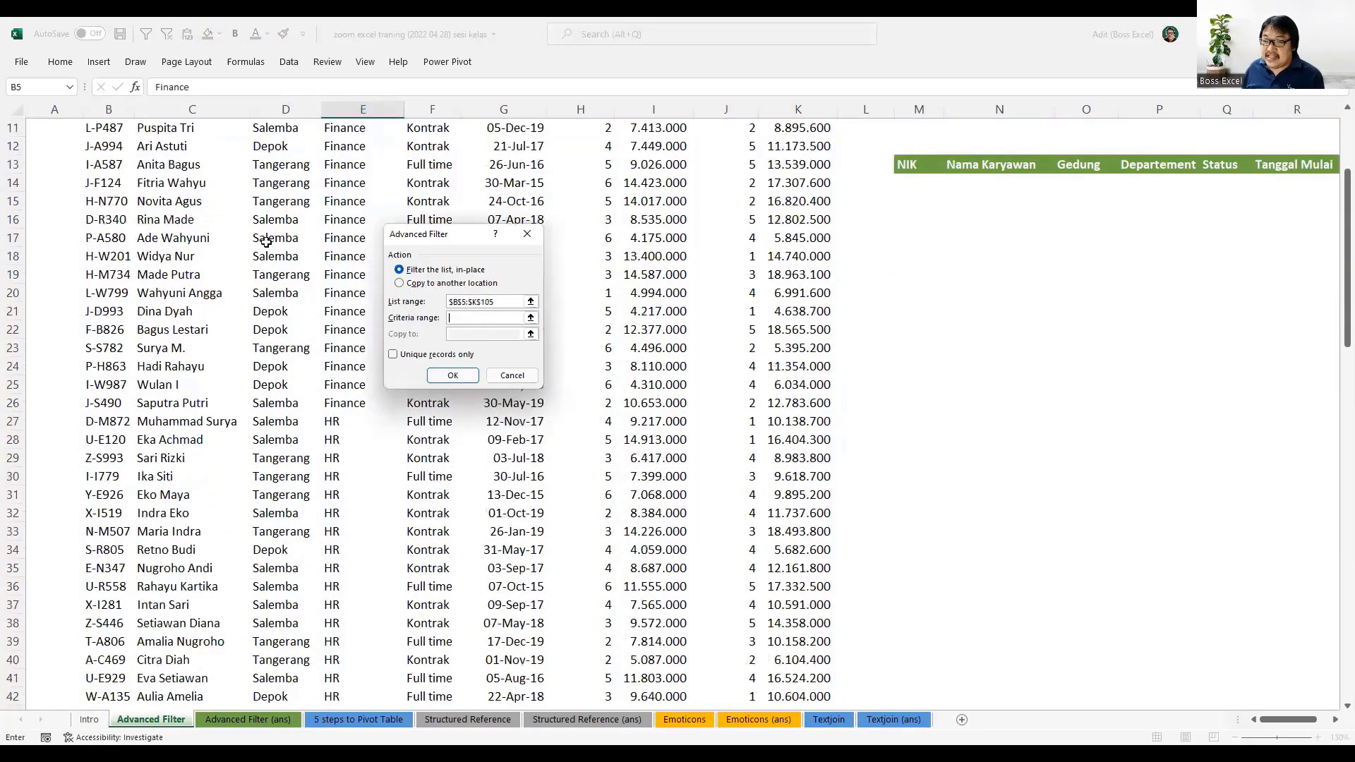
scroll(176, 182, up, 2)
scroll(176, 182, up, 3)
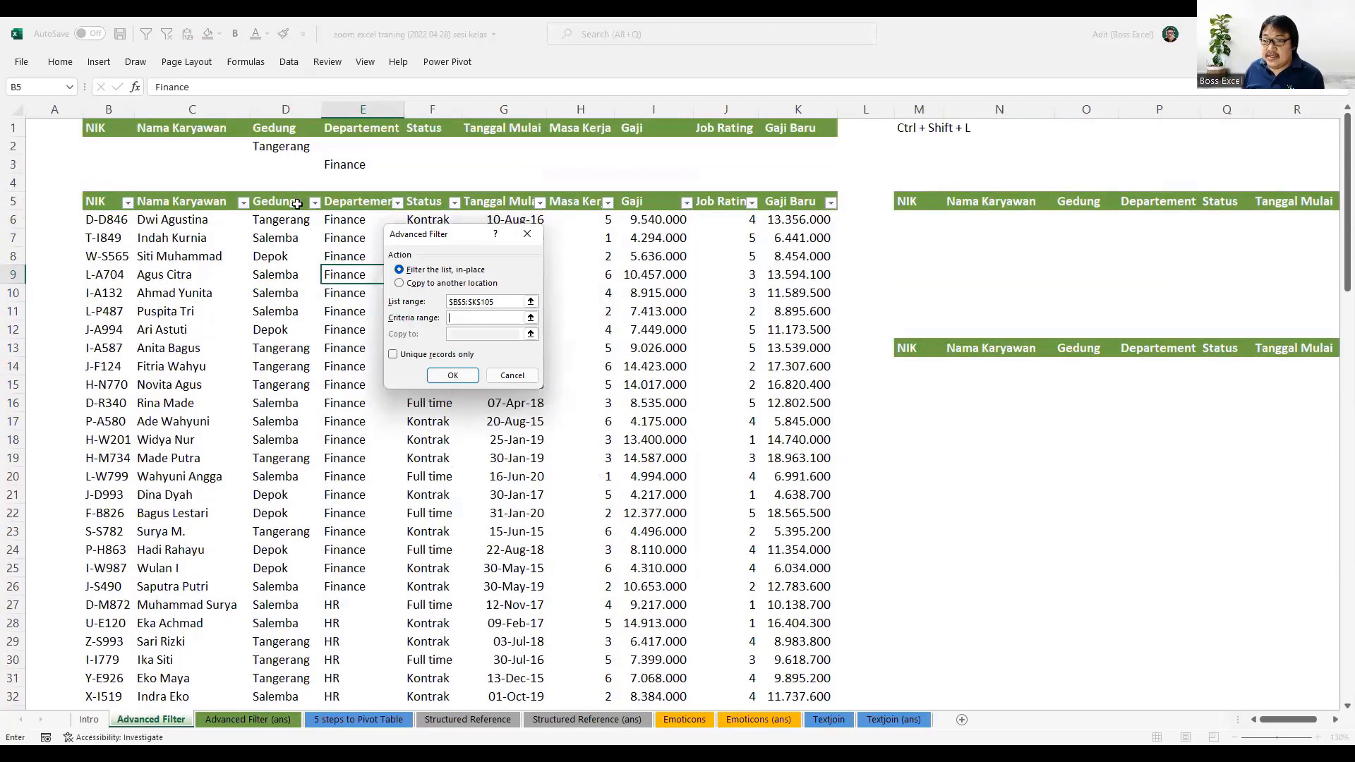
scroll(499, 302, down, 2)
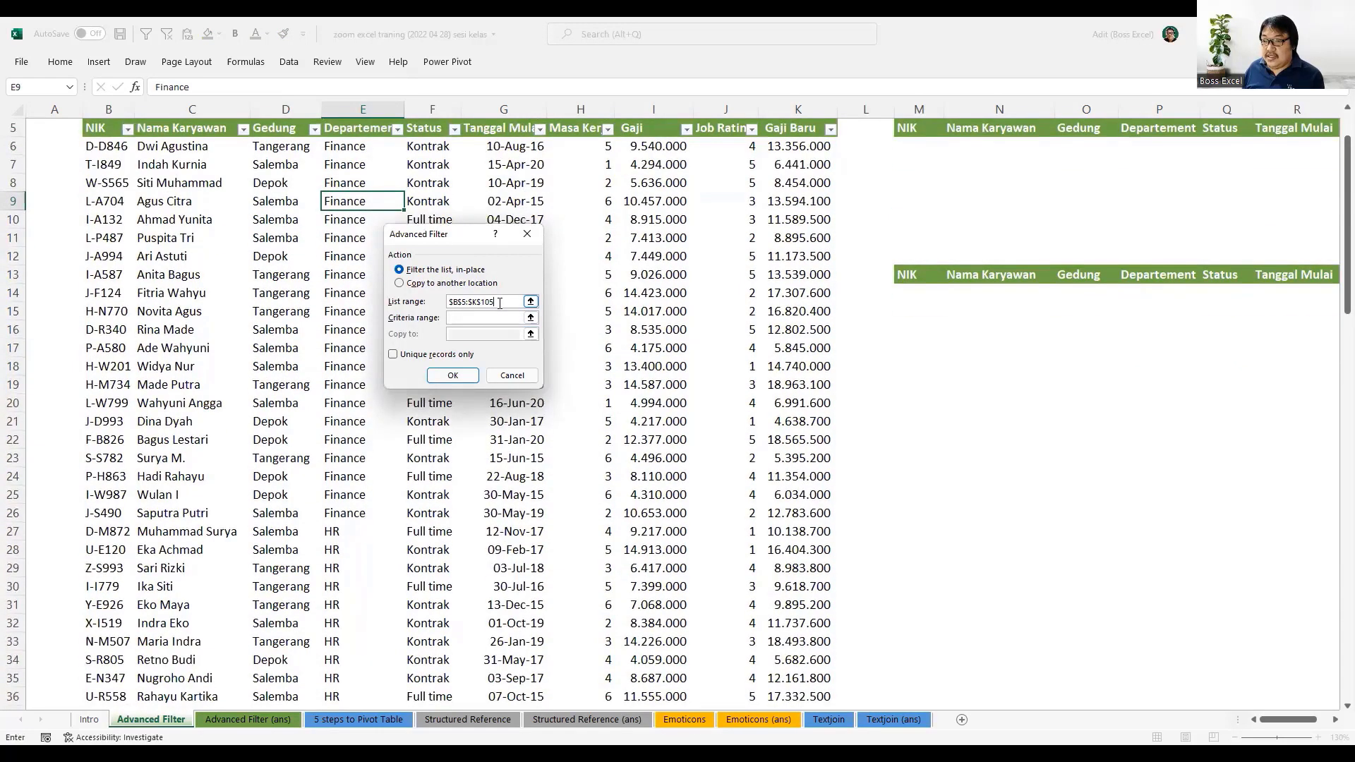
scroll(452, 265, up, 2)
key(Tab)
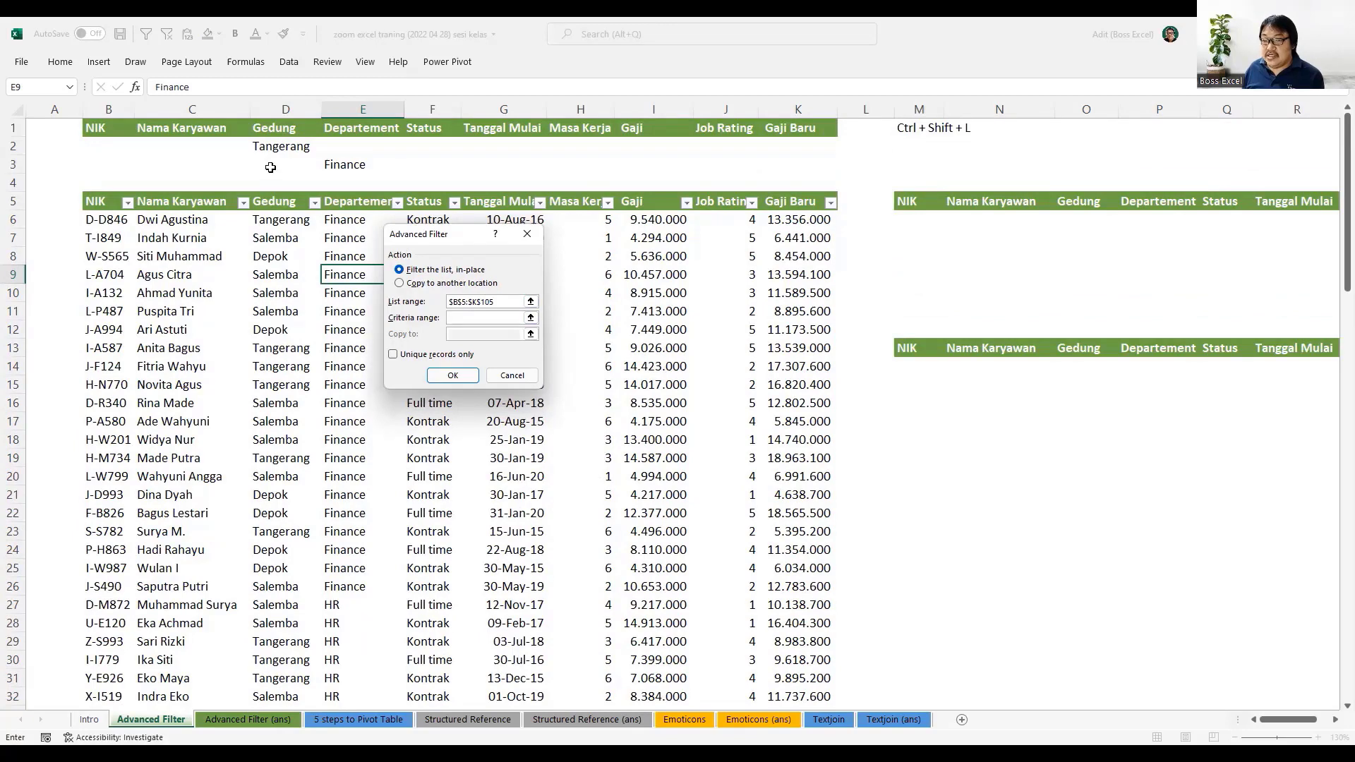
click(109, 125)
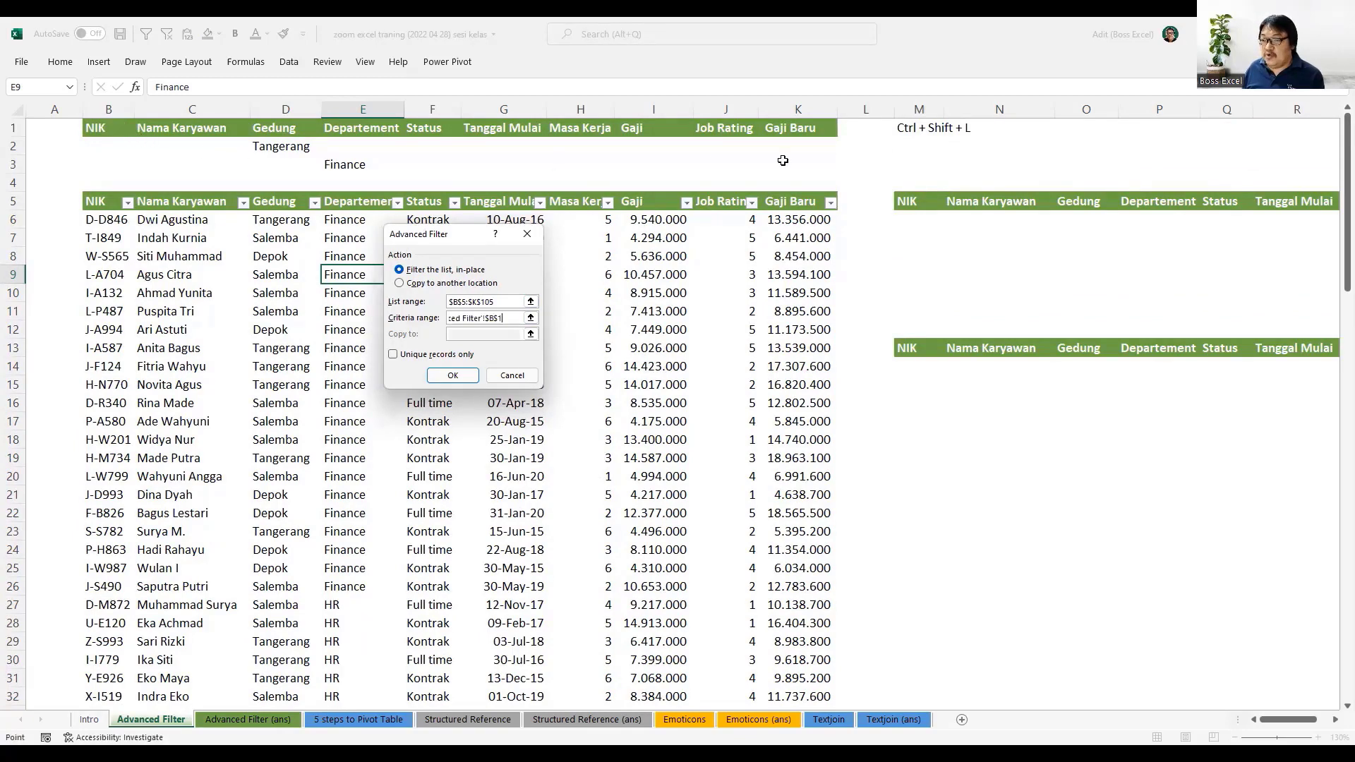
drag(109, 126, 783, 160)
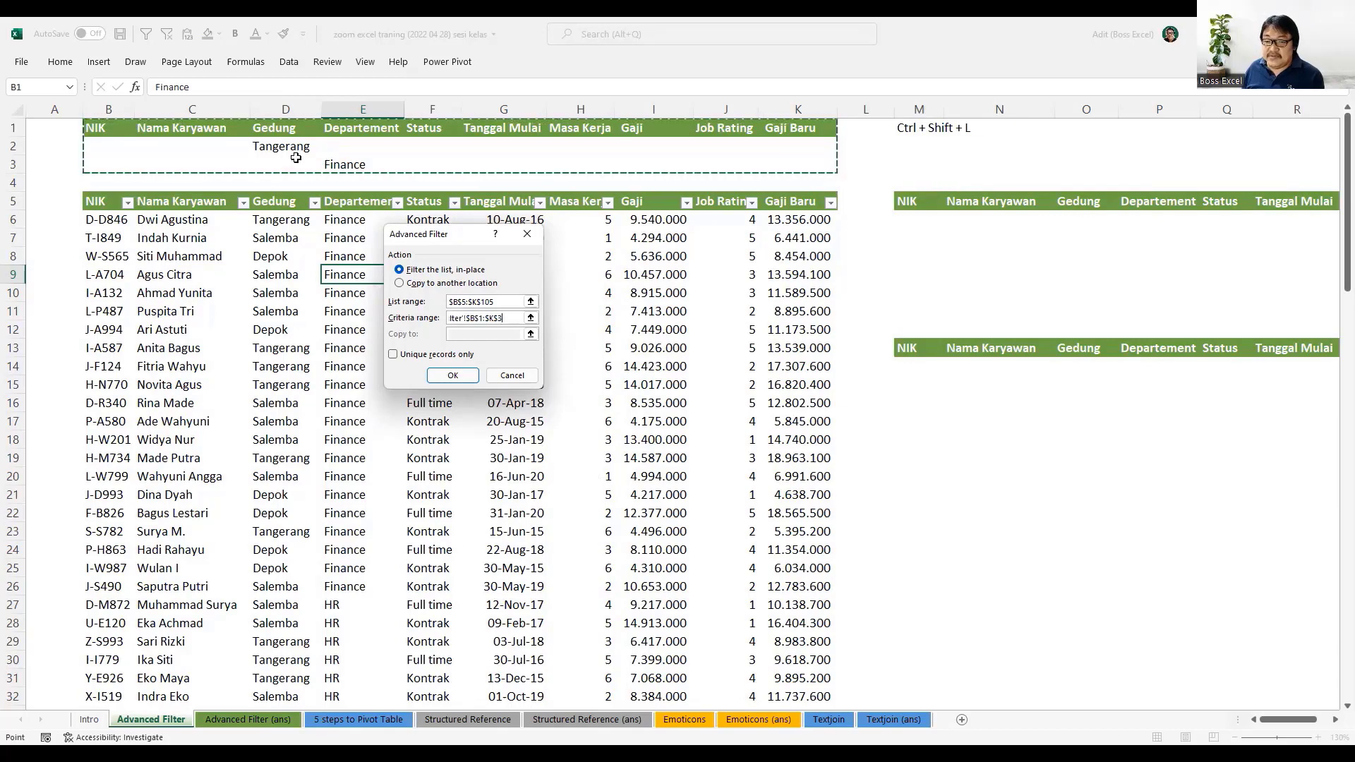
click(451, 376)
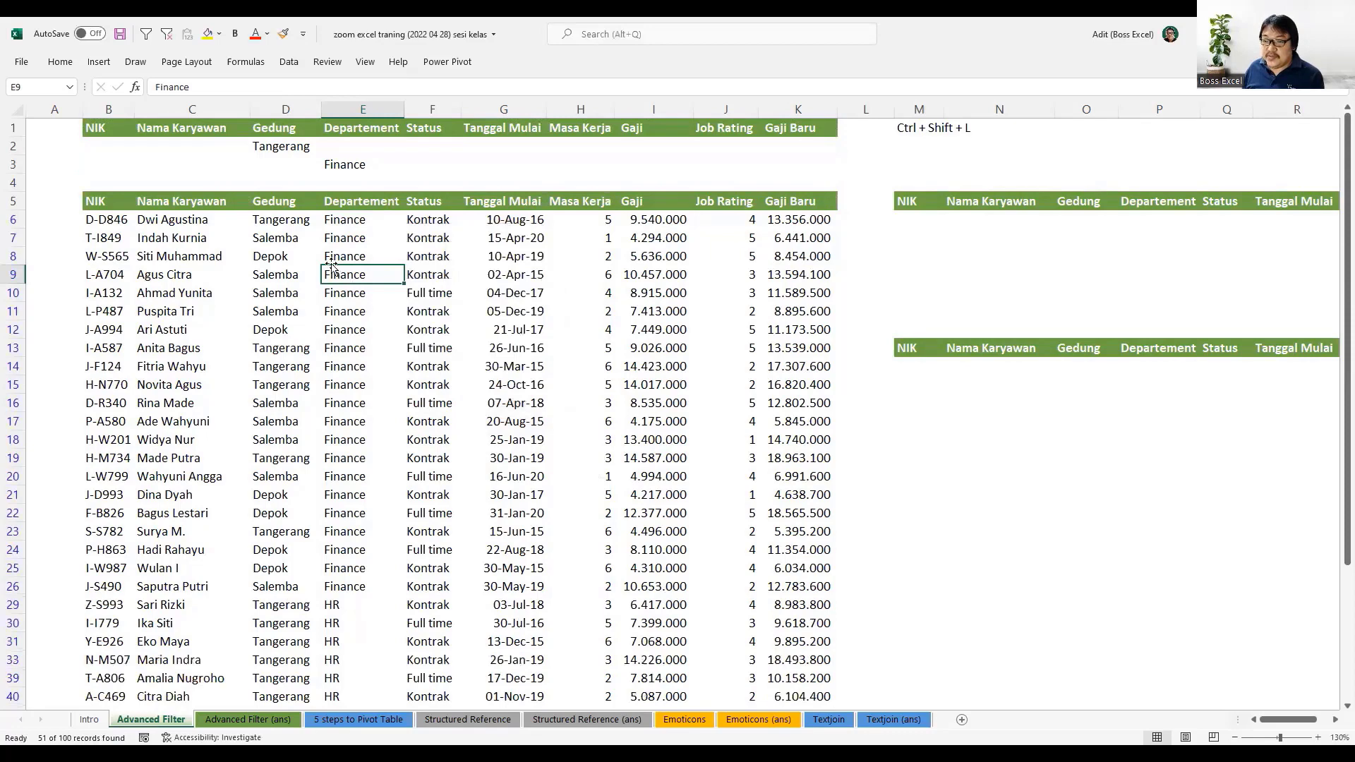
- Examine the filtered employee rows, highlighting the Finance entries under Departement and the Tangerang entries under Gedung in the other departments
drag(349, 219, 362, 585)
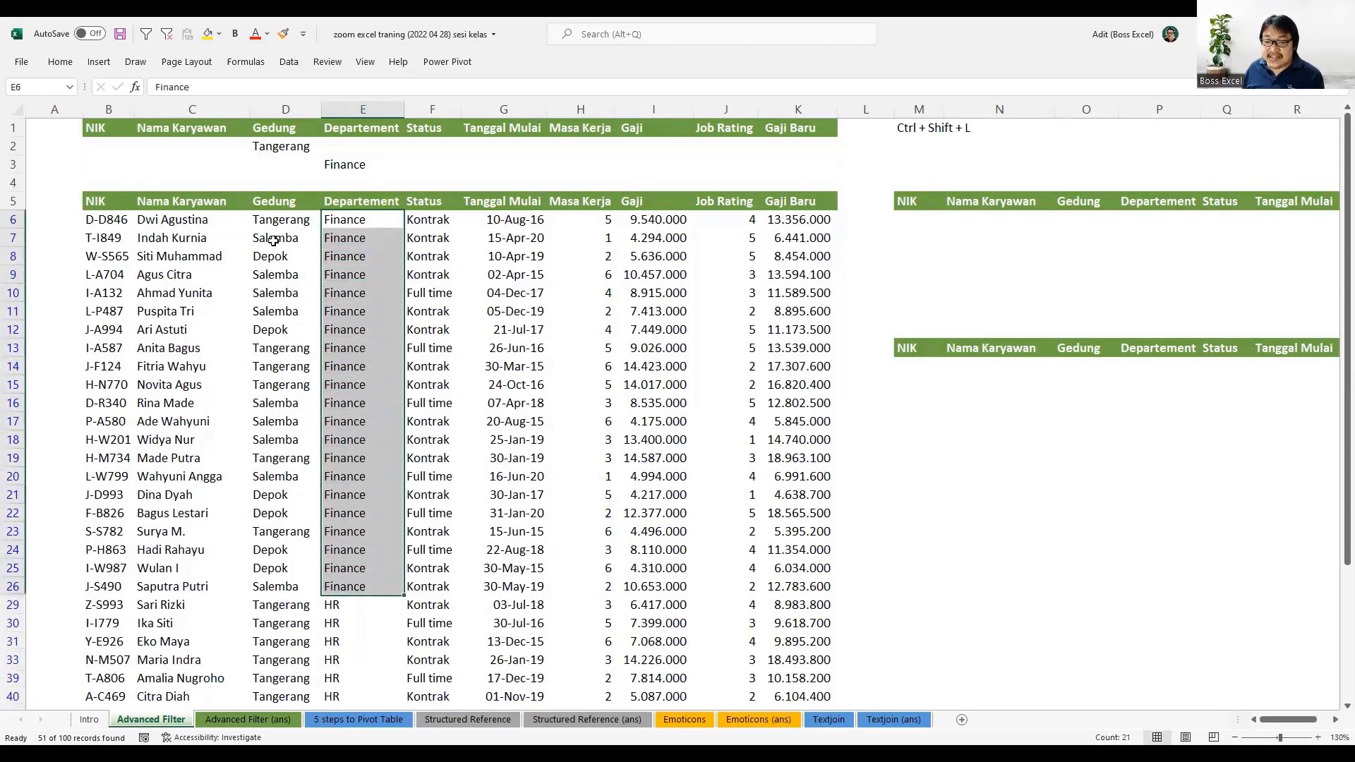
scroll(283, 550, down, 1)
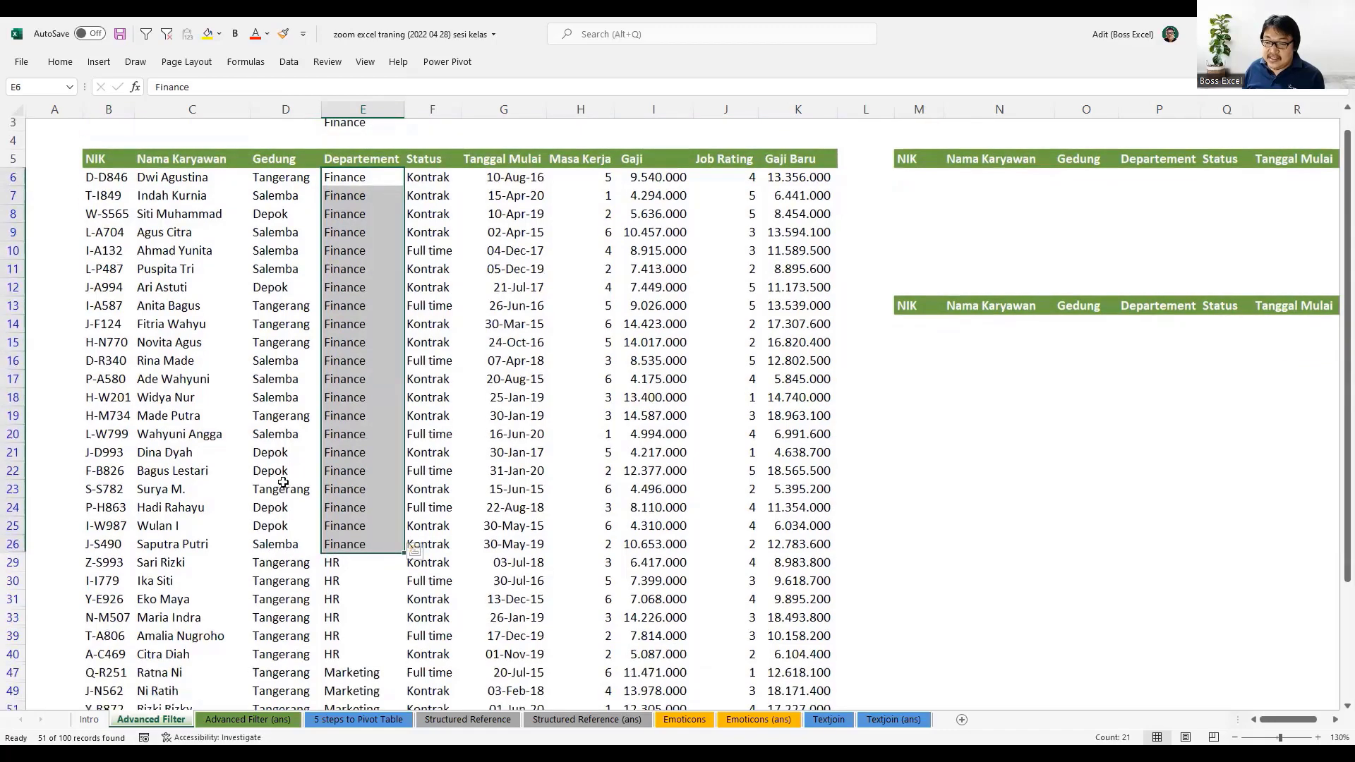
scroll(282, 482, down, 4)
drag(282, 322, 307, 689)
scroll(369, 558, up, 2)
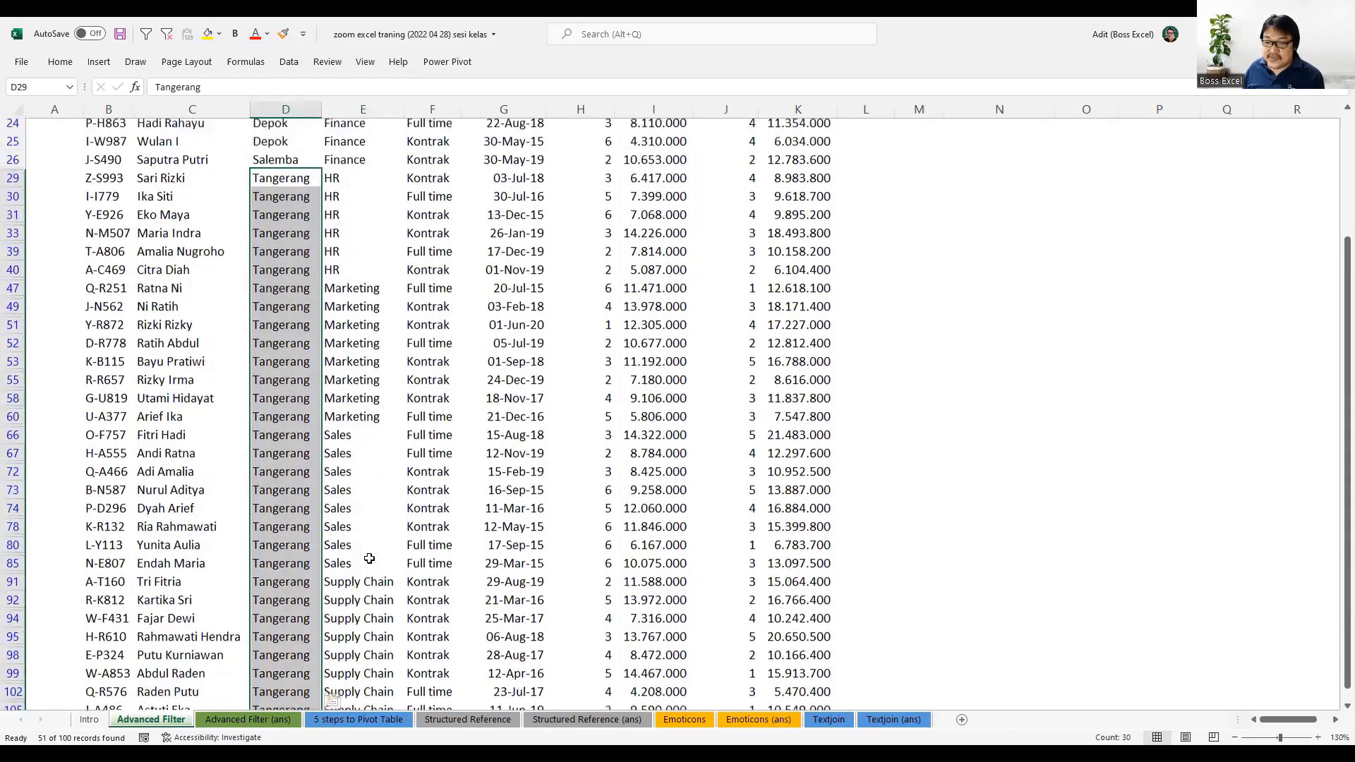
scroll(369, 558, up, 7)
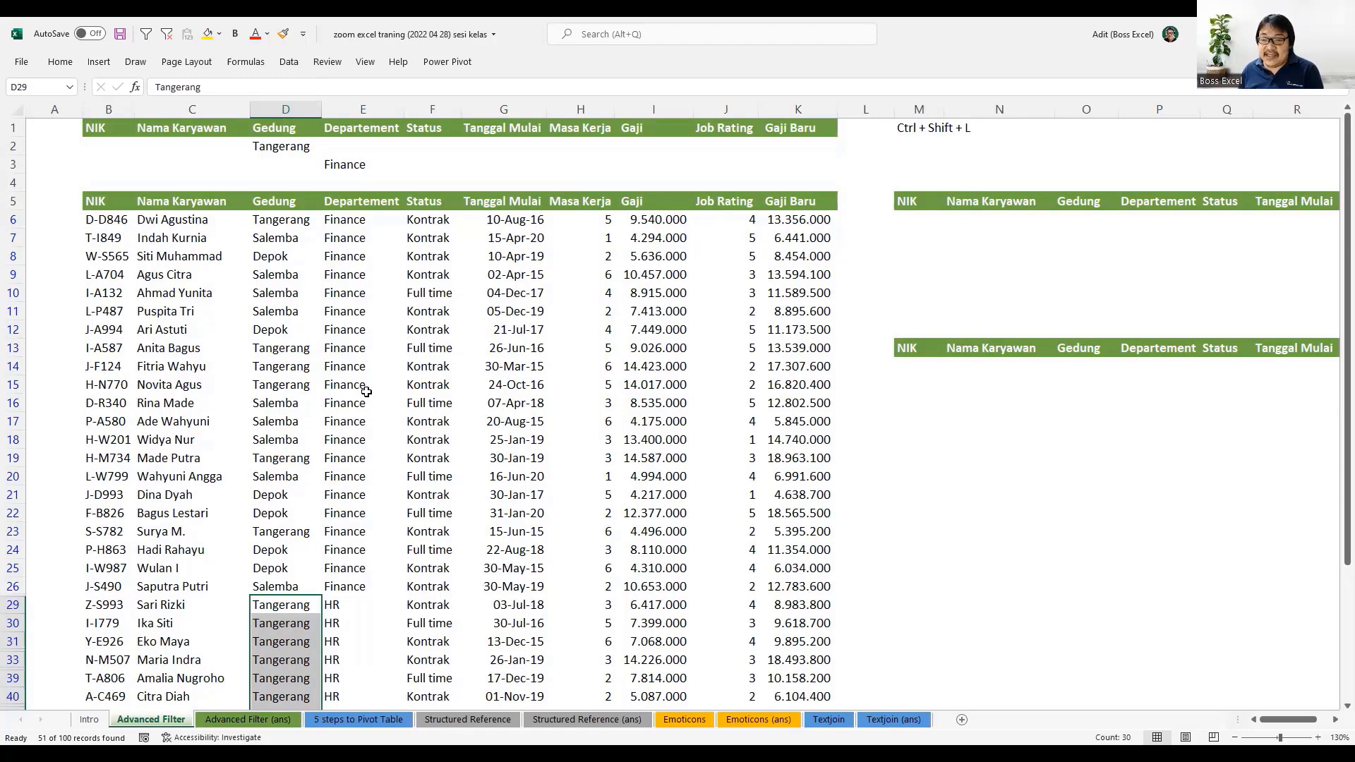
- Replace the Advanced Filter with header filters on the employee table, keep E2 empty, and select the criteria range B1:K3
click(338, 301)
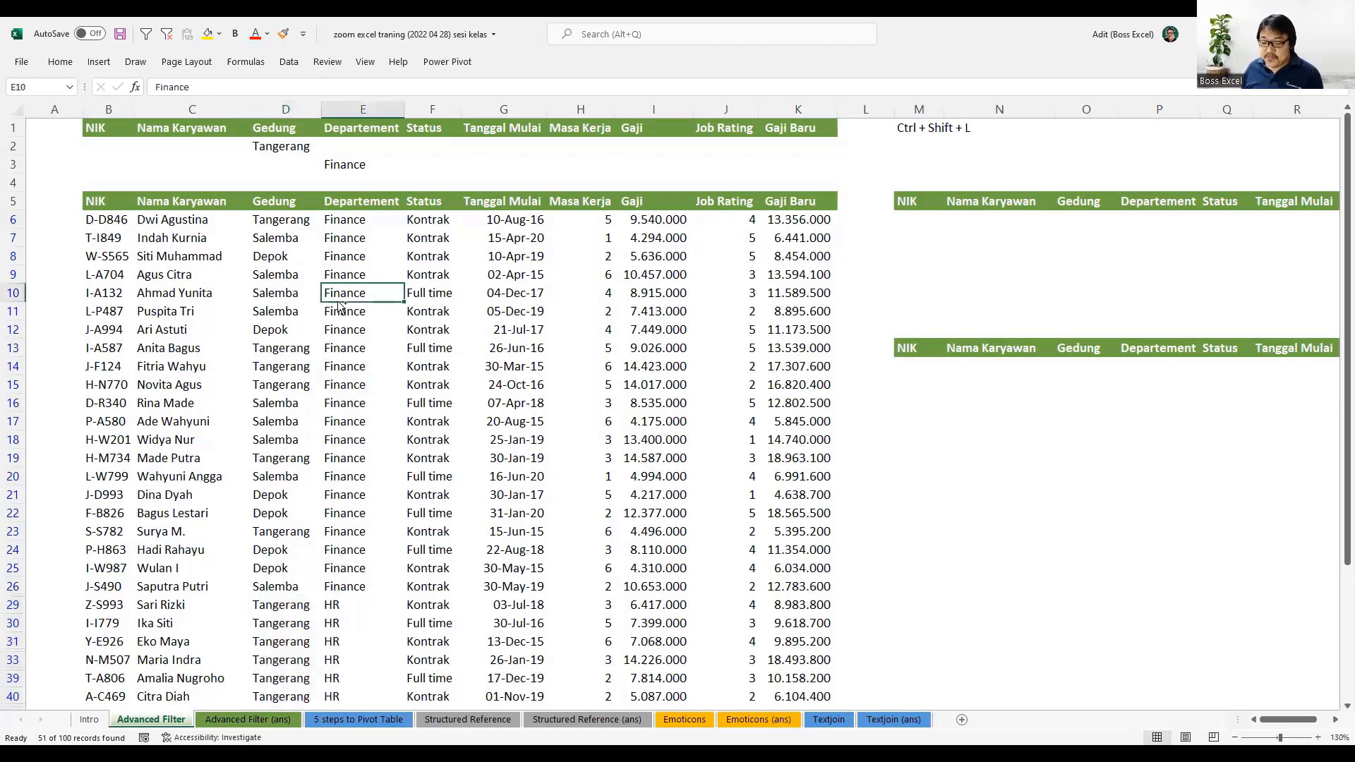
key(ctrl+shift+l)
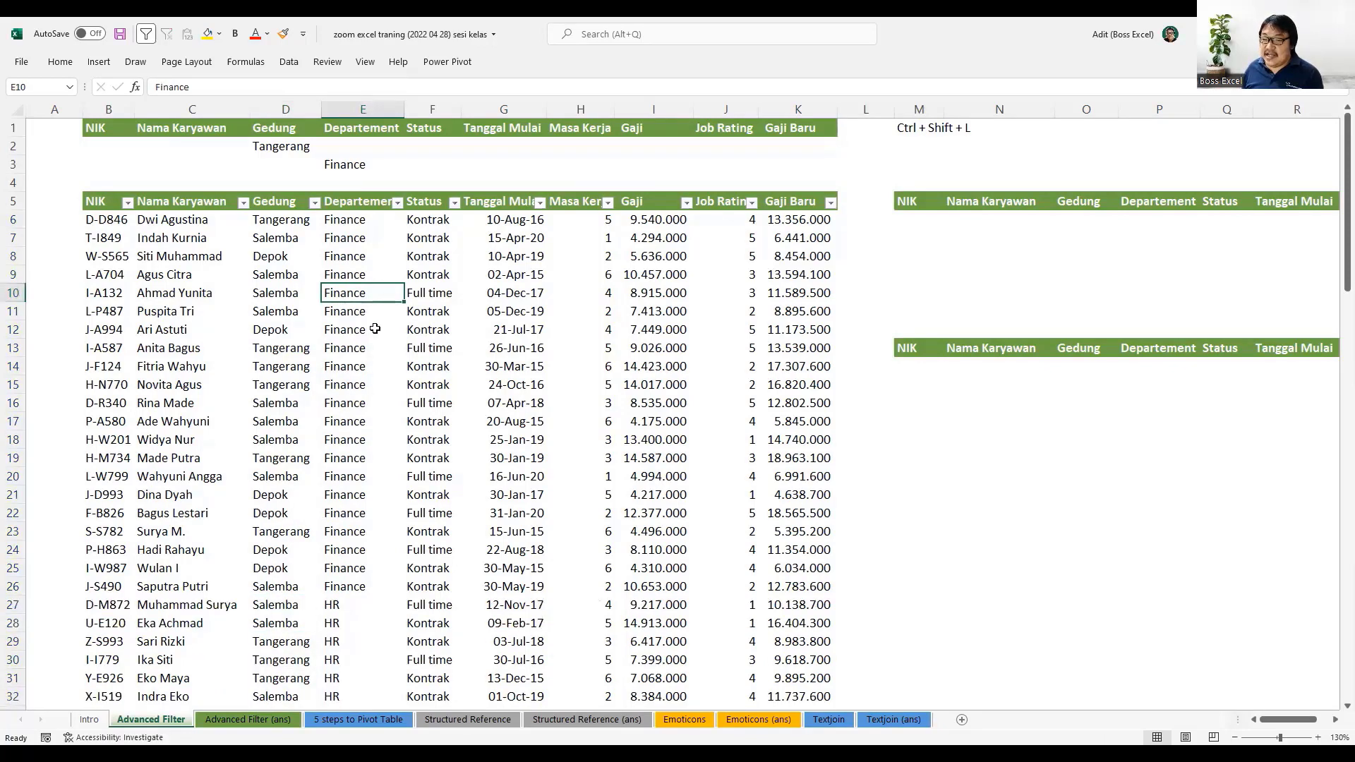
key(ctrl+z)
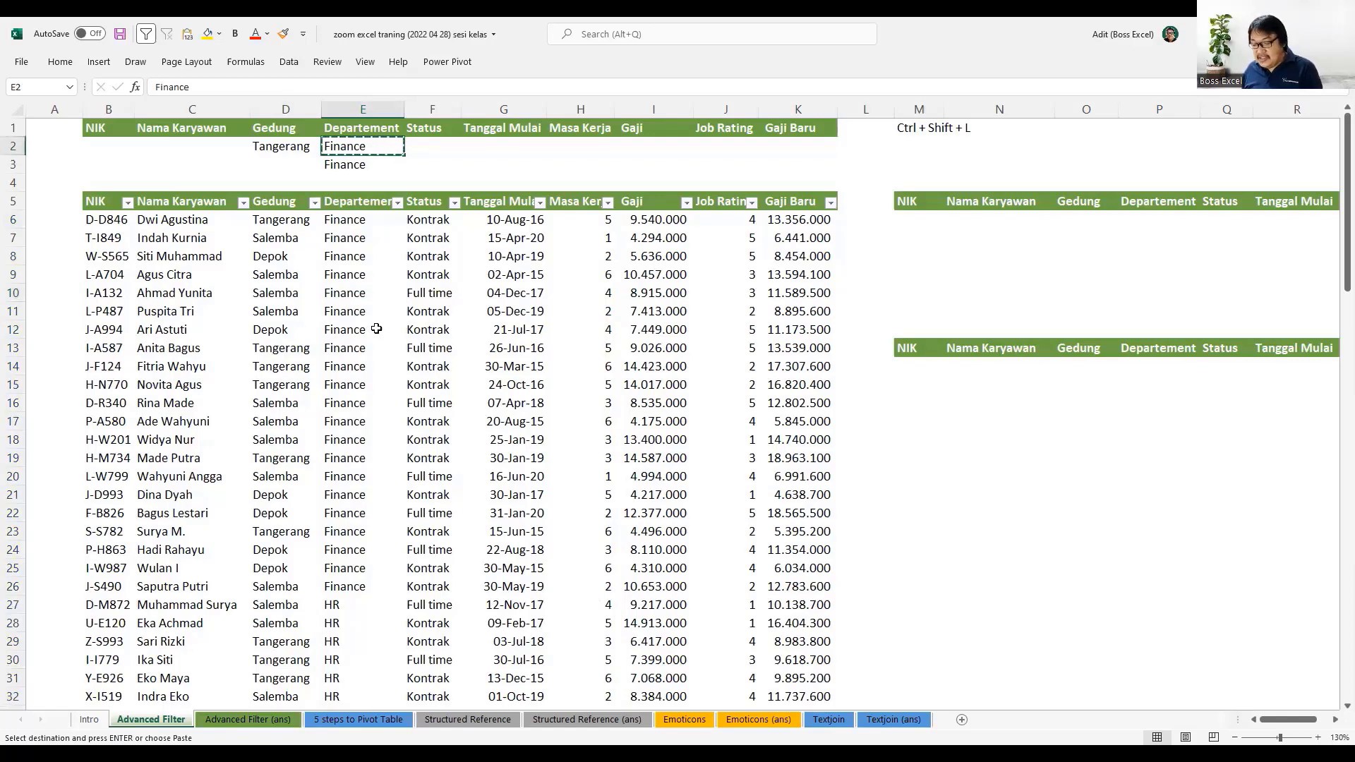
key(Delete)
drag(100, 127, 430, 182)
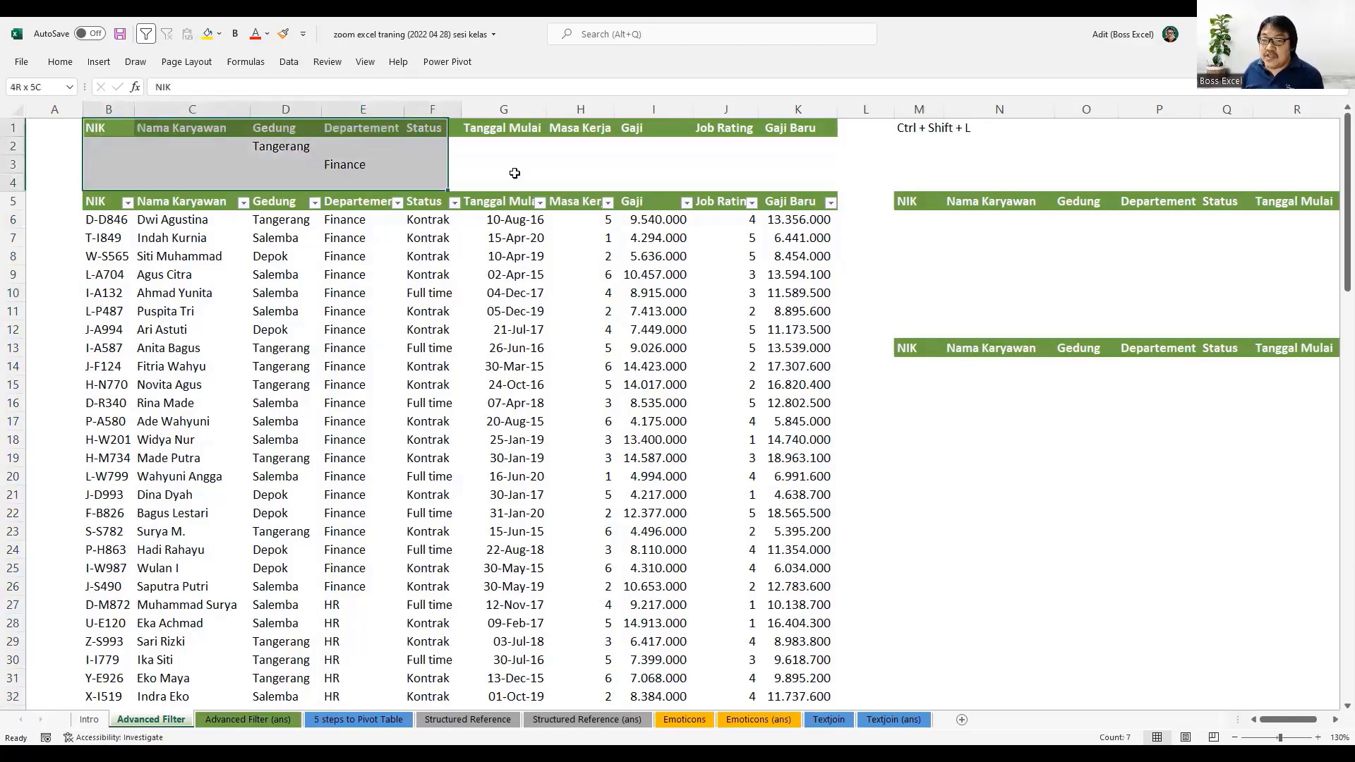
drag(514, 173, 773, 159)
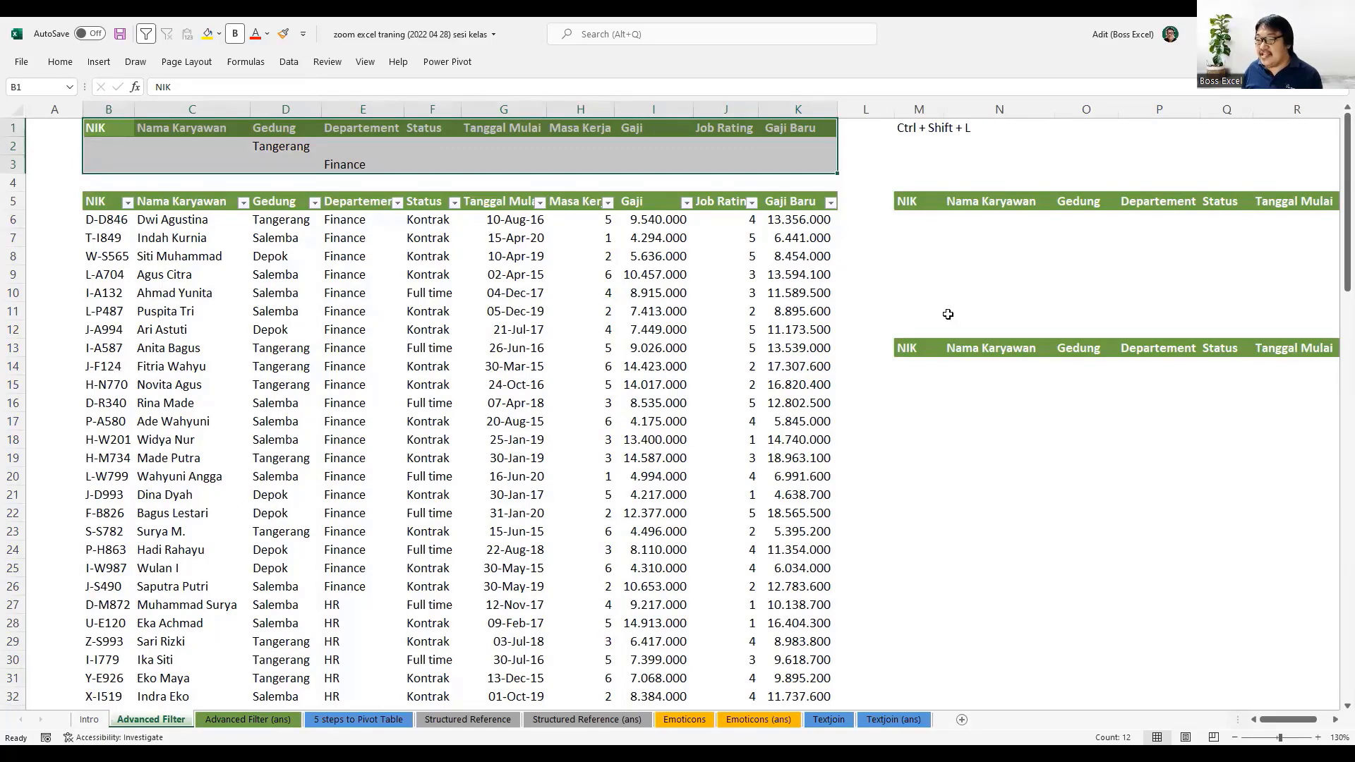
- Narrow the empty column L between the employee table and the result tables
scroll(870, 434, down, 1)
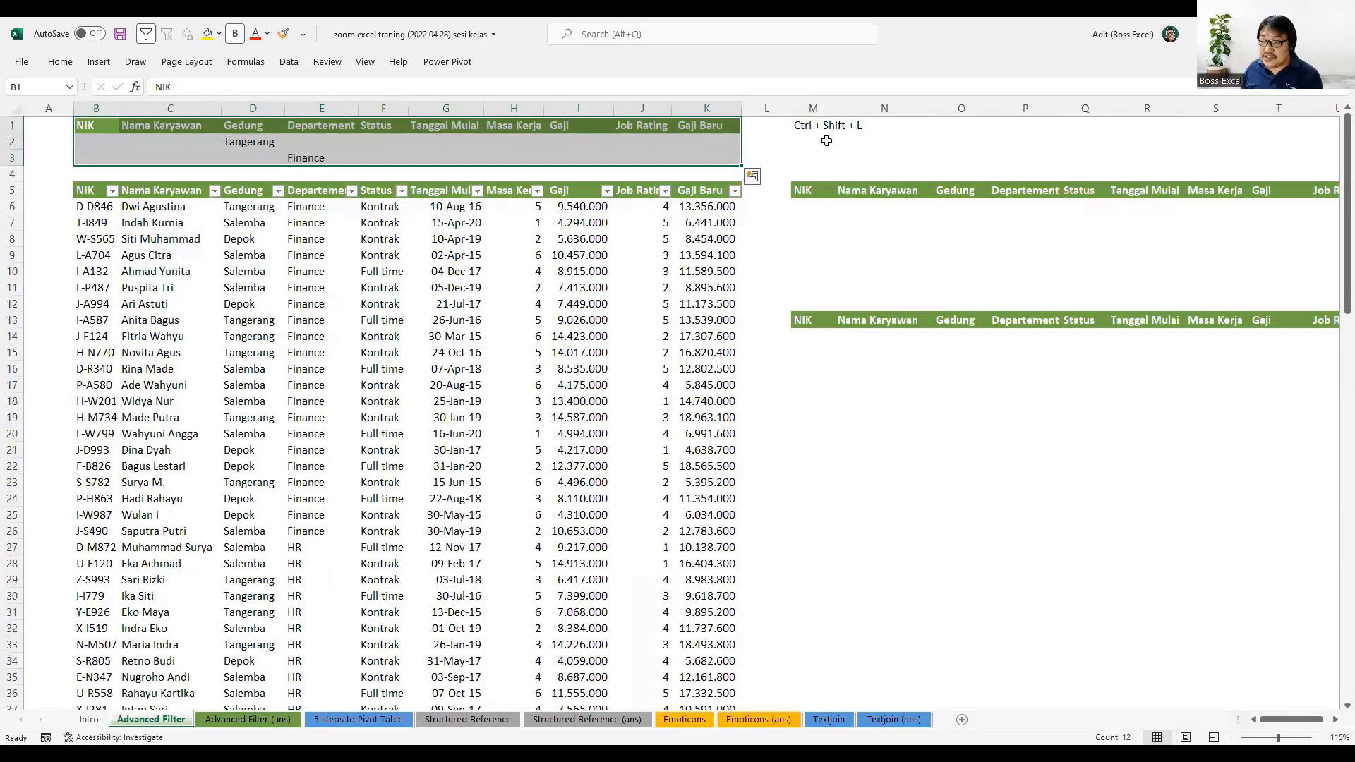
click(785, 108)
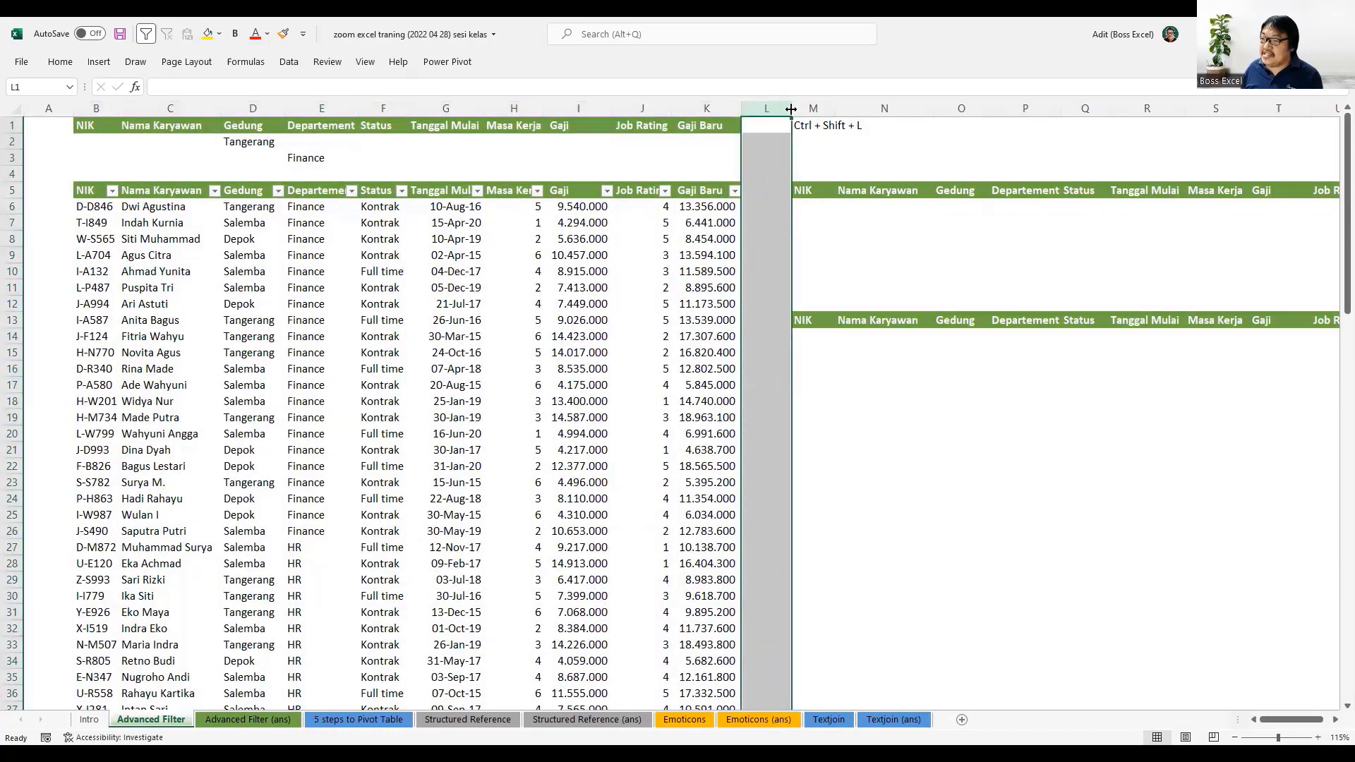
drag(791, 109, 763, 109)
click(796, 254)
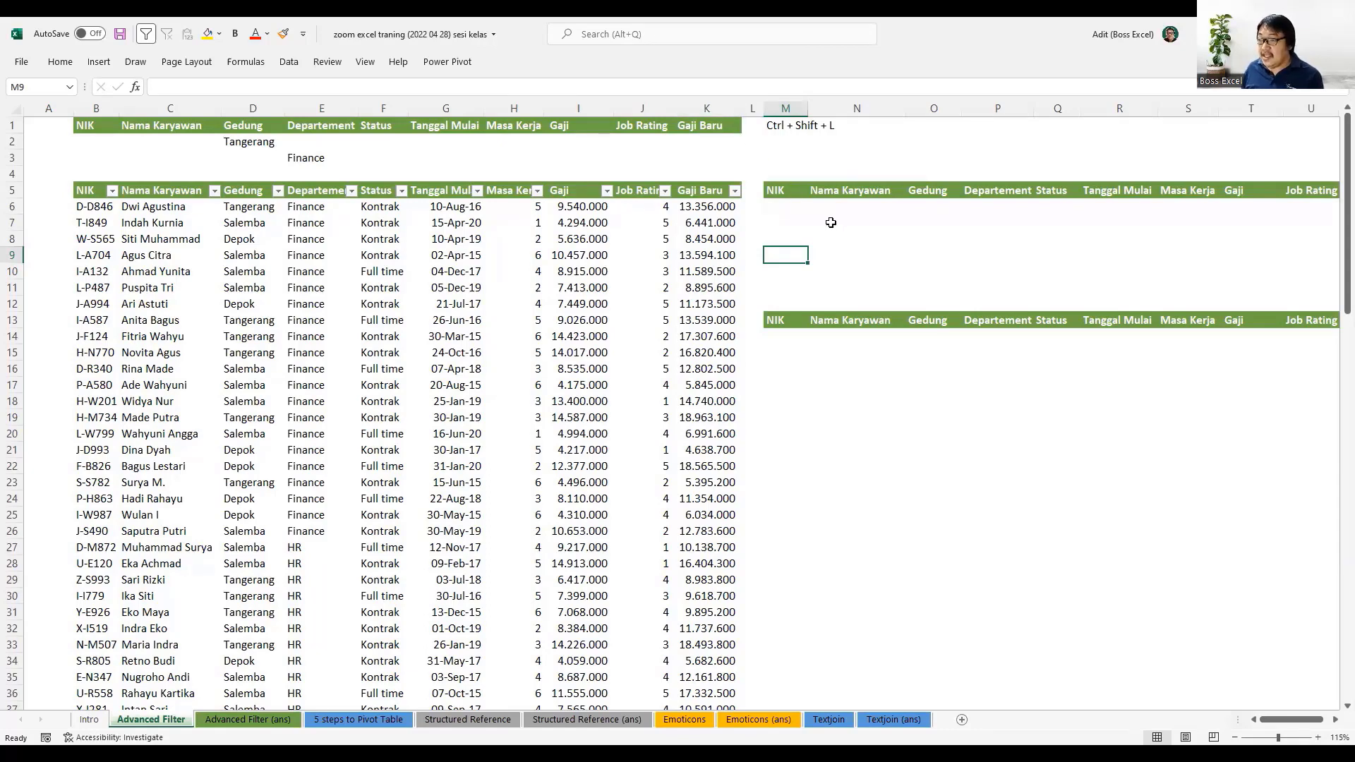
- Start a FILTER formula in M6, under the first result header row, with the employee data B6:K105 as its array
click(782, 207)
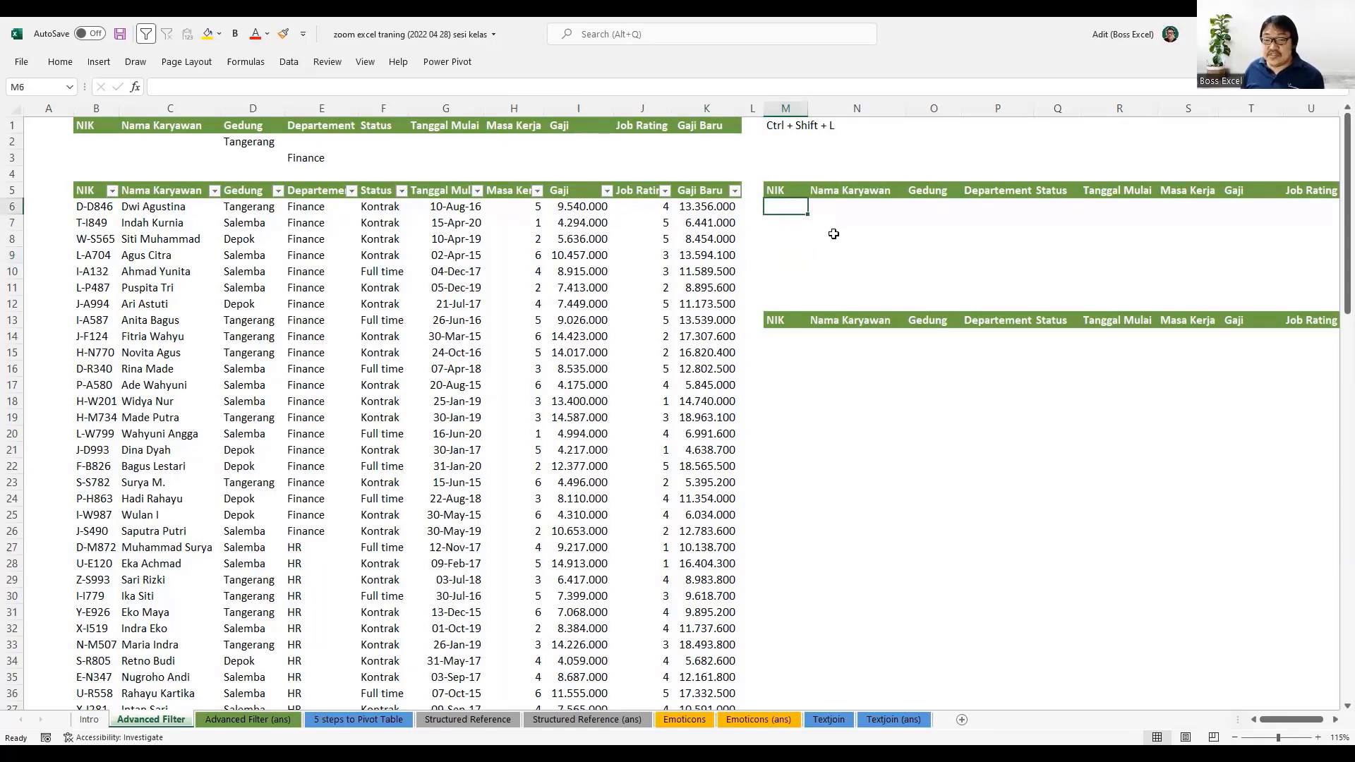
click(796, 190)
drag(797, 190, 1323, 191)
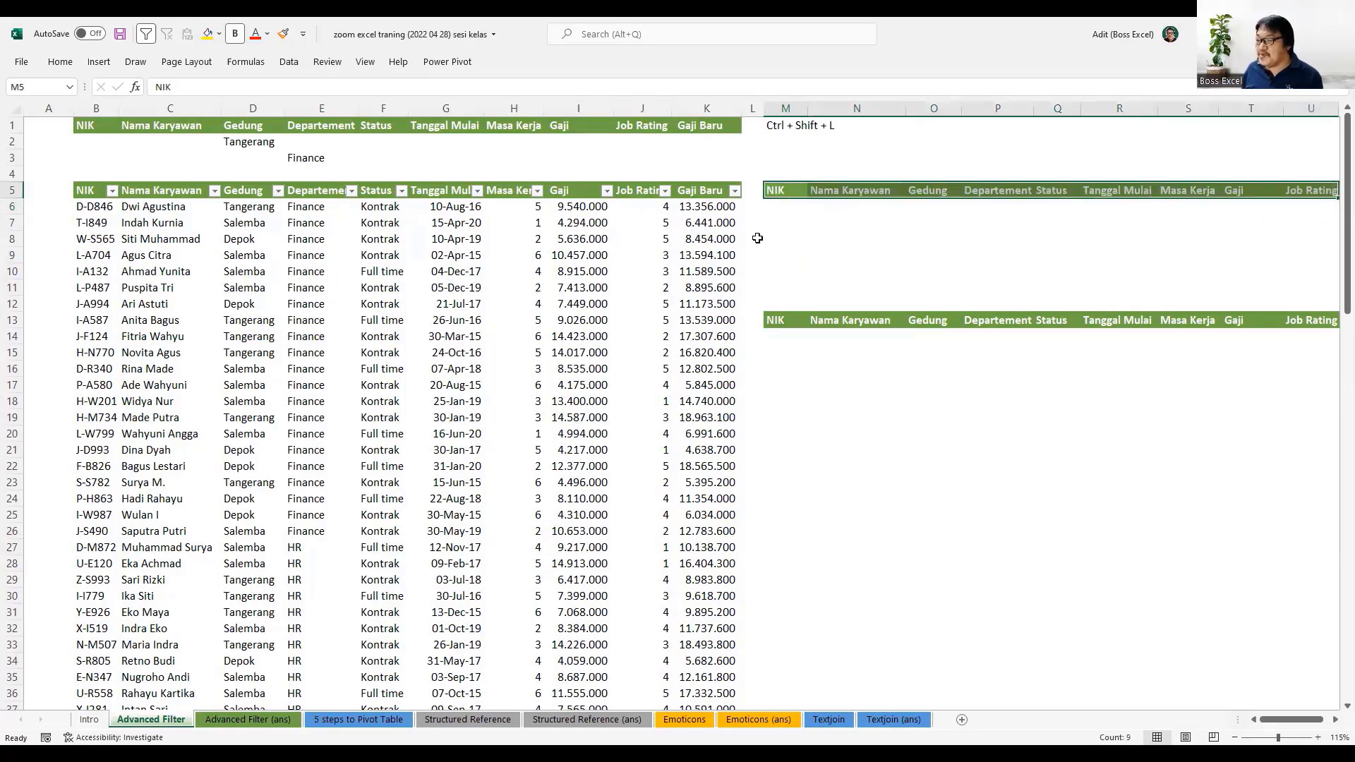
click(771, 207)
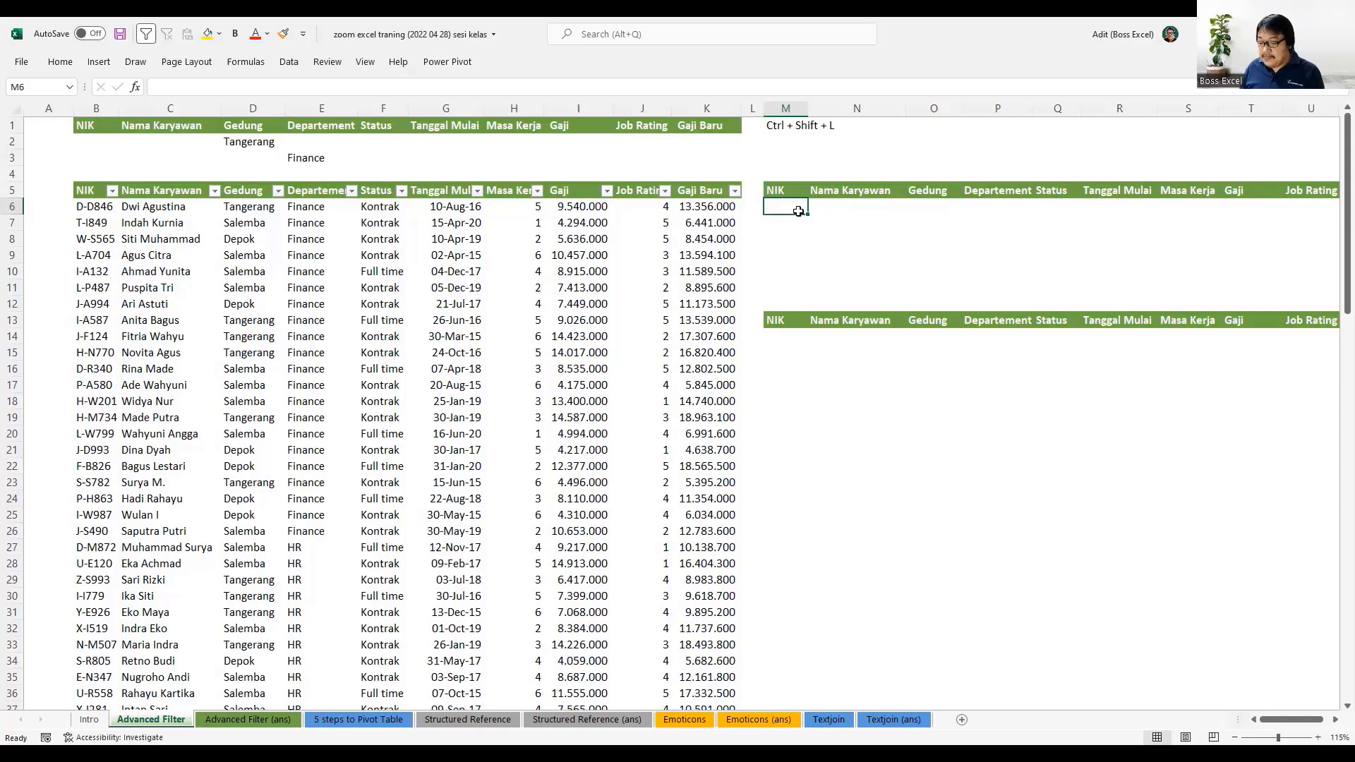
text(=fil)
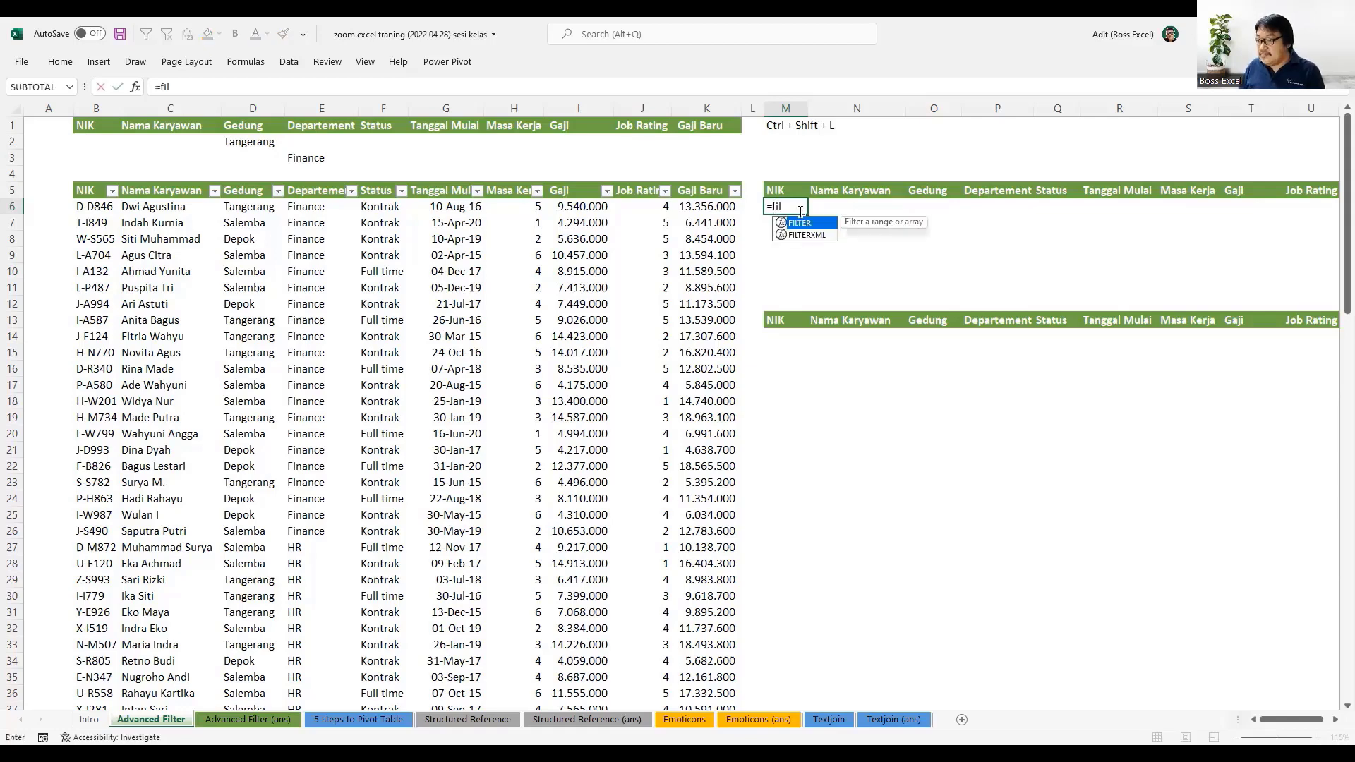
double_click(809, 223)
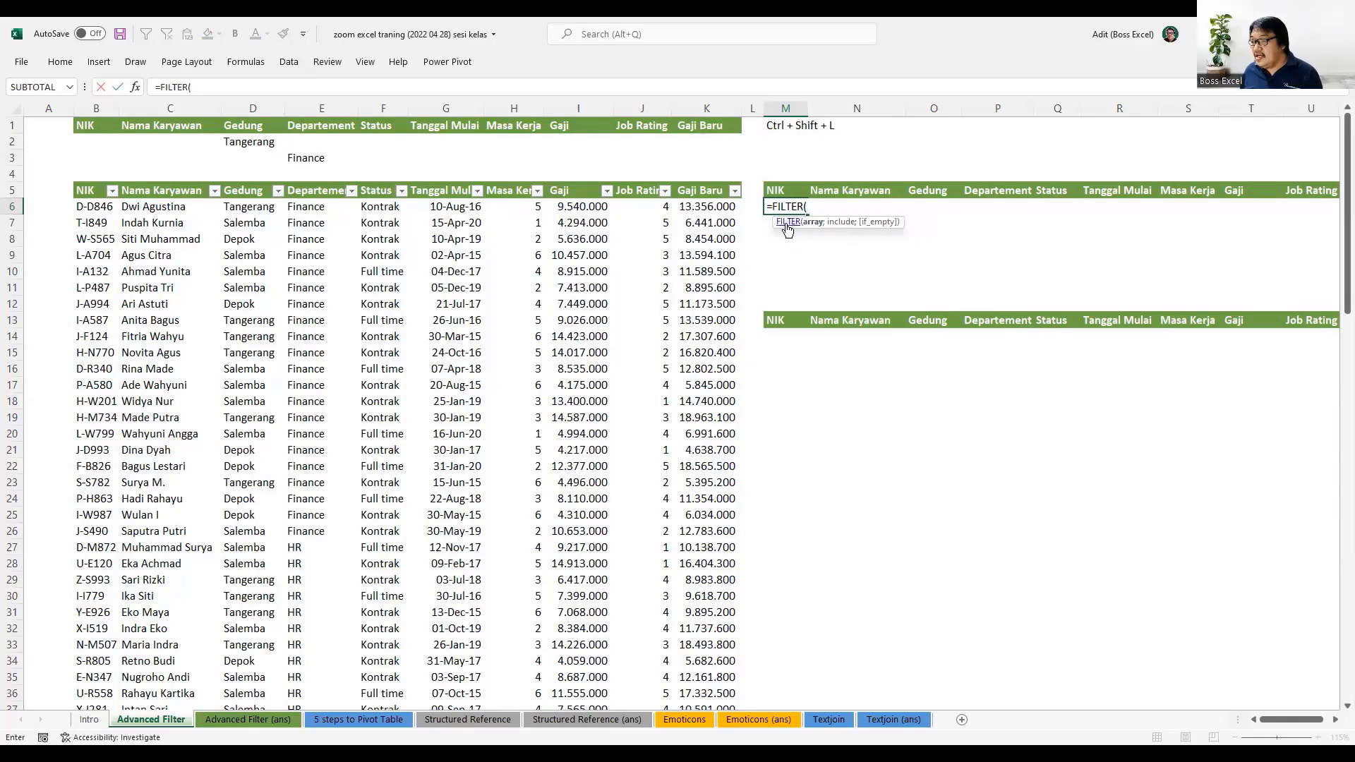
drag(775, 221, 750, 225)
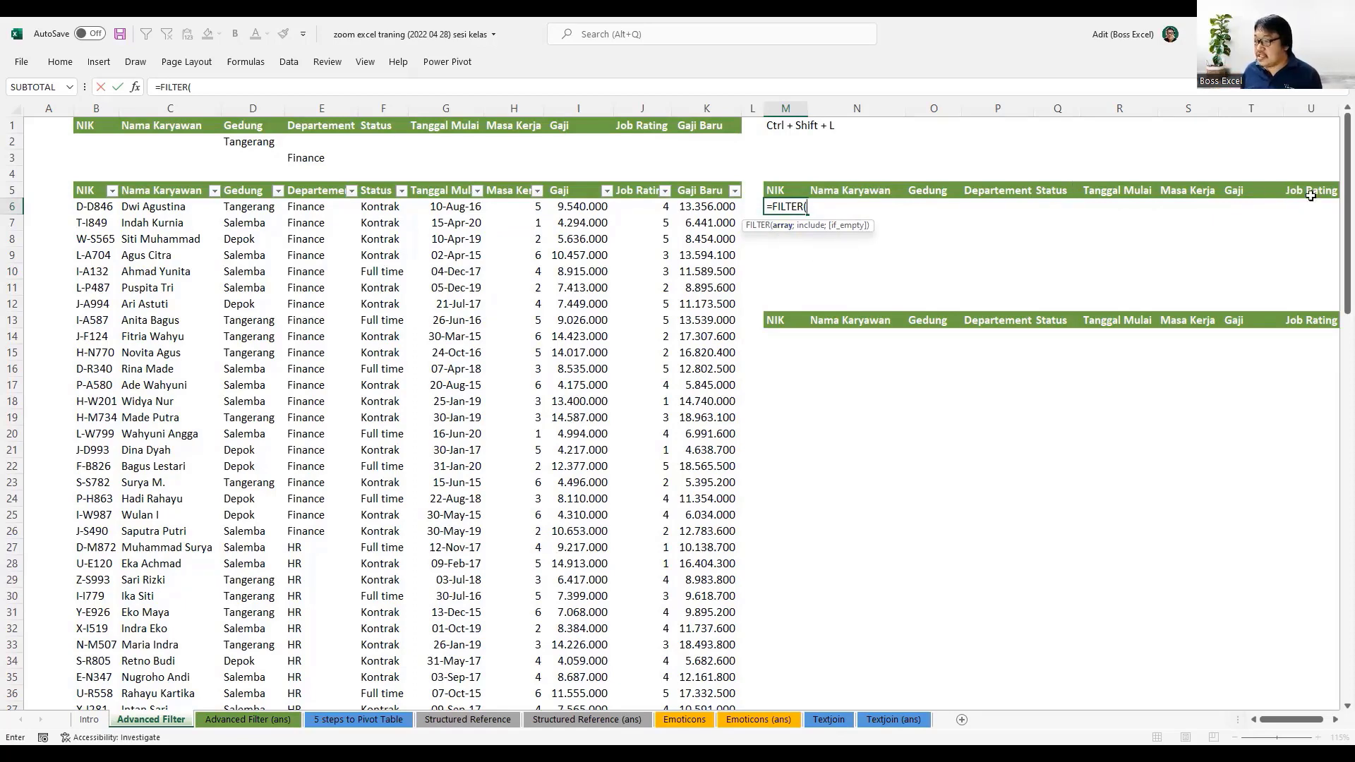
drag(83, 207, 184, 208)
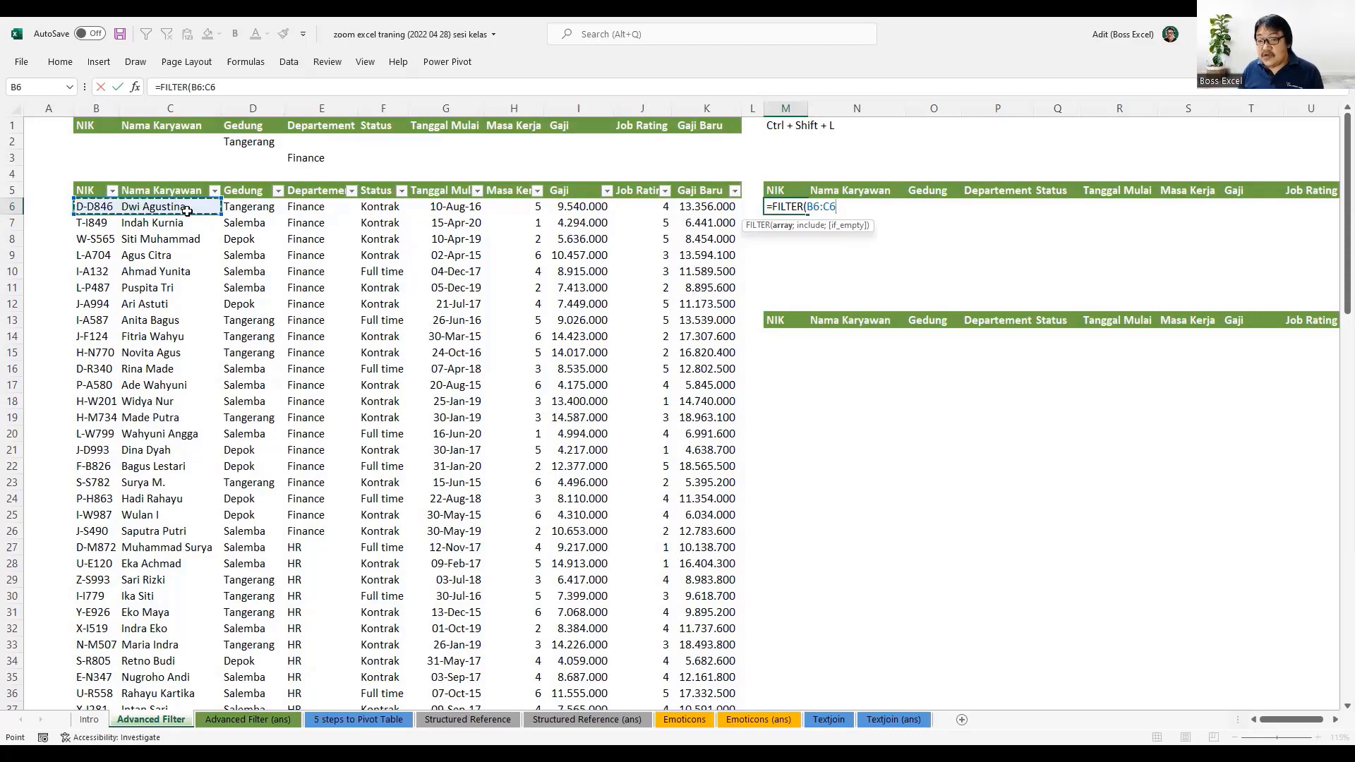
key(shift+Right)
key(shift+Right)
key(shift+Right)
key(shift+Right)
key(shift+Right)
key(shift+Right)
key(shift+Right)
key(shift+Right)
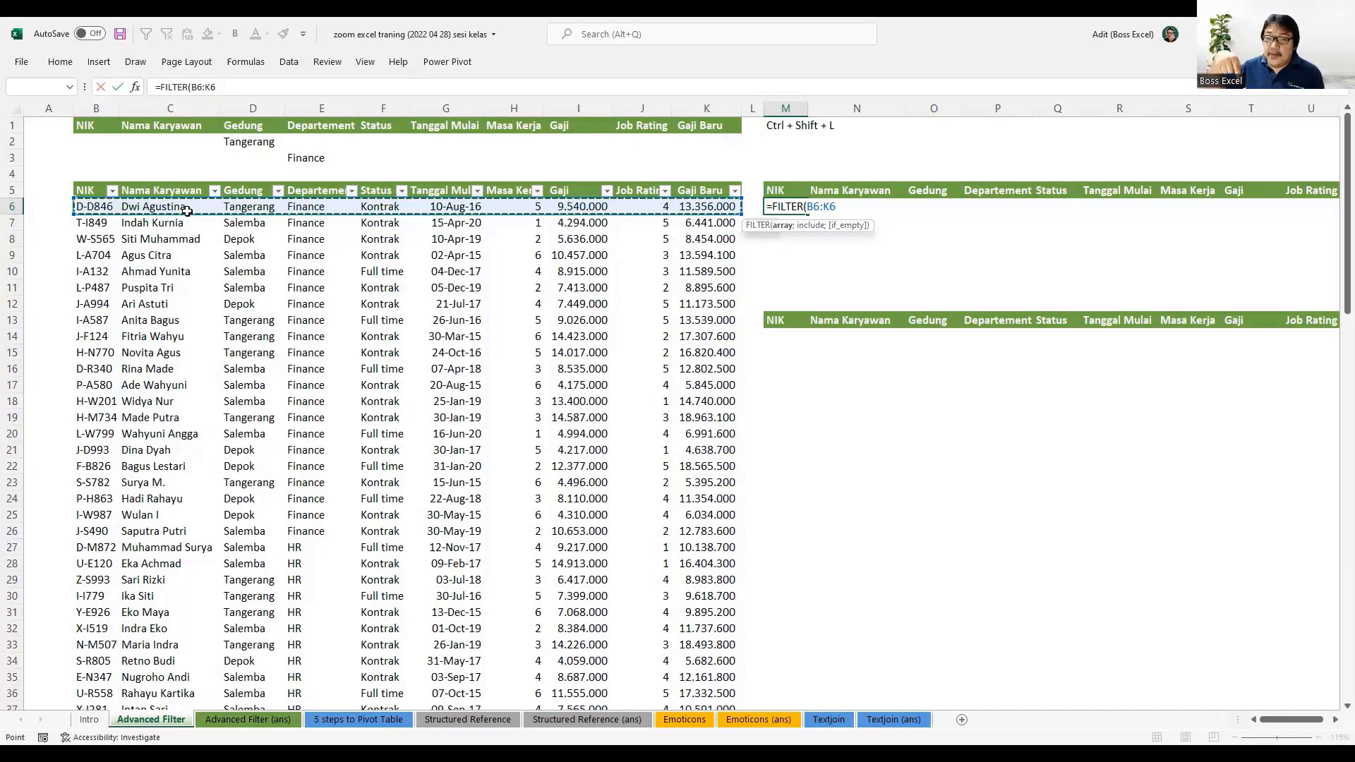
key(ctrl+shift+Down)
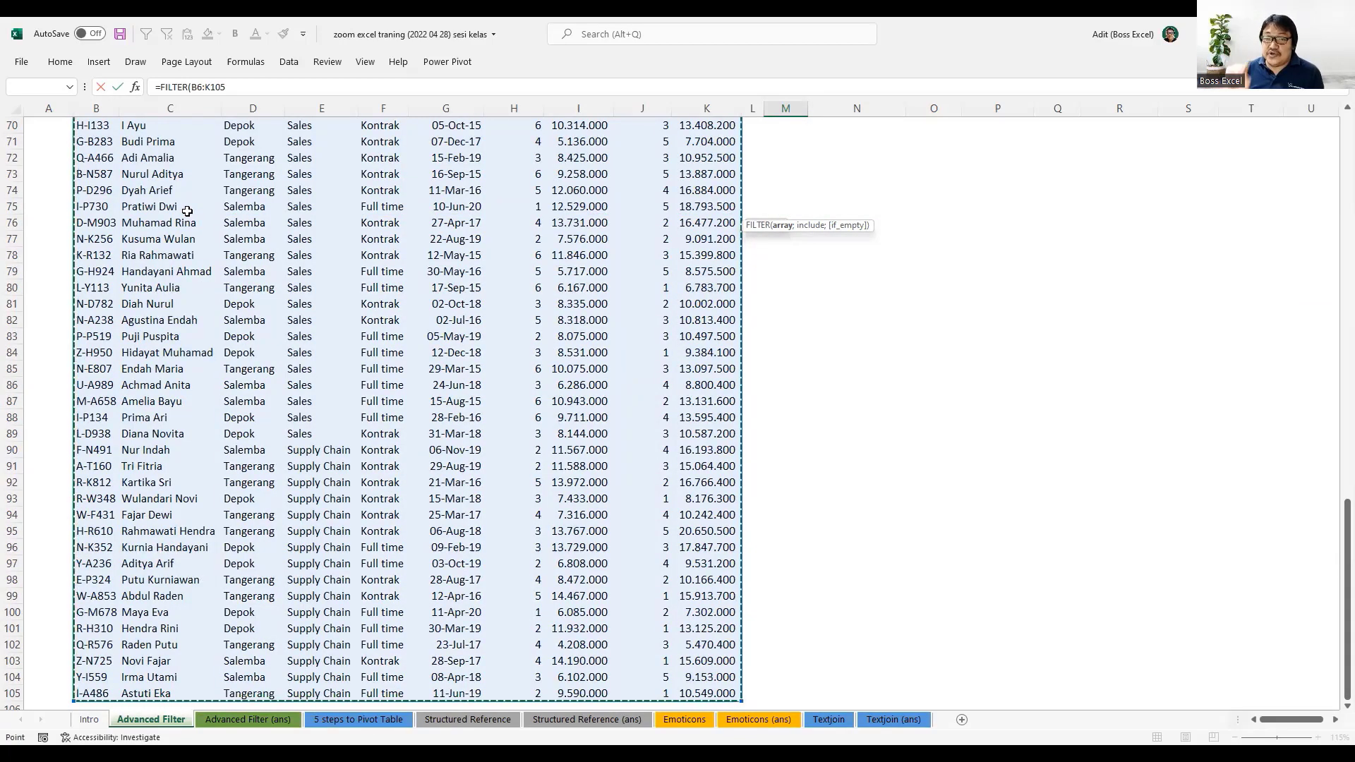
key(ctrl+BackSpace)
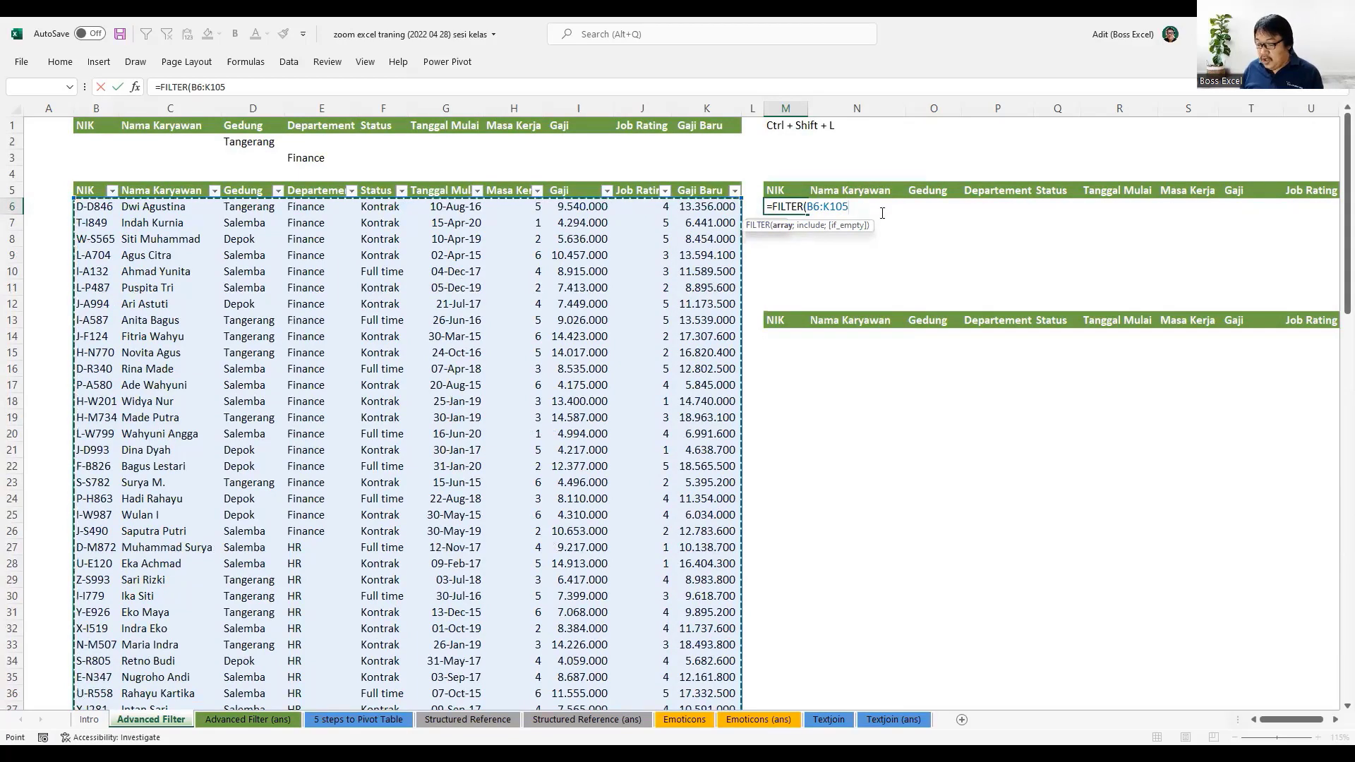
- Add the include condition (D6:D105="Tangerang") to the FILTER formula, followed by * for an AND combination
text(;)
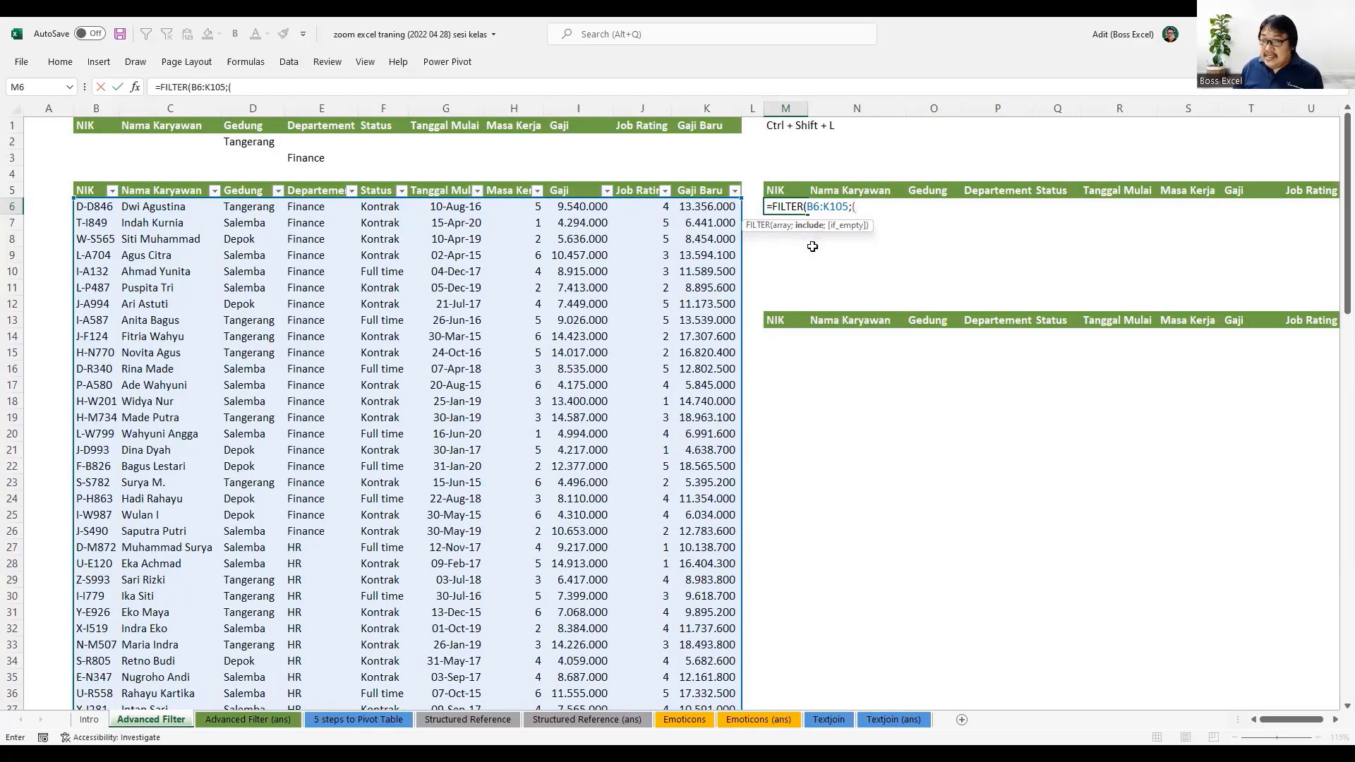
text(()
click(248, 209)
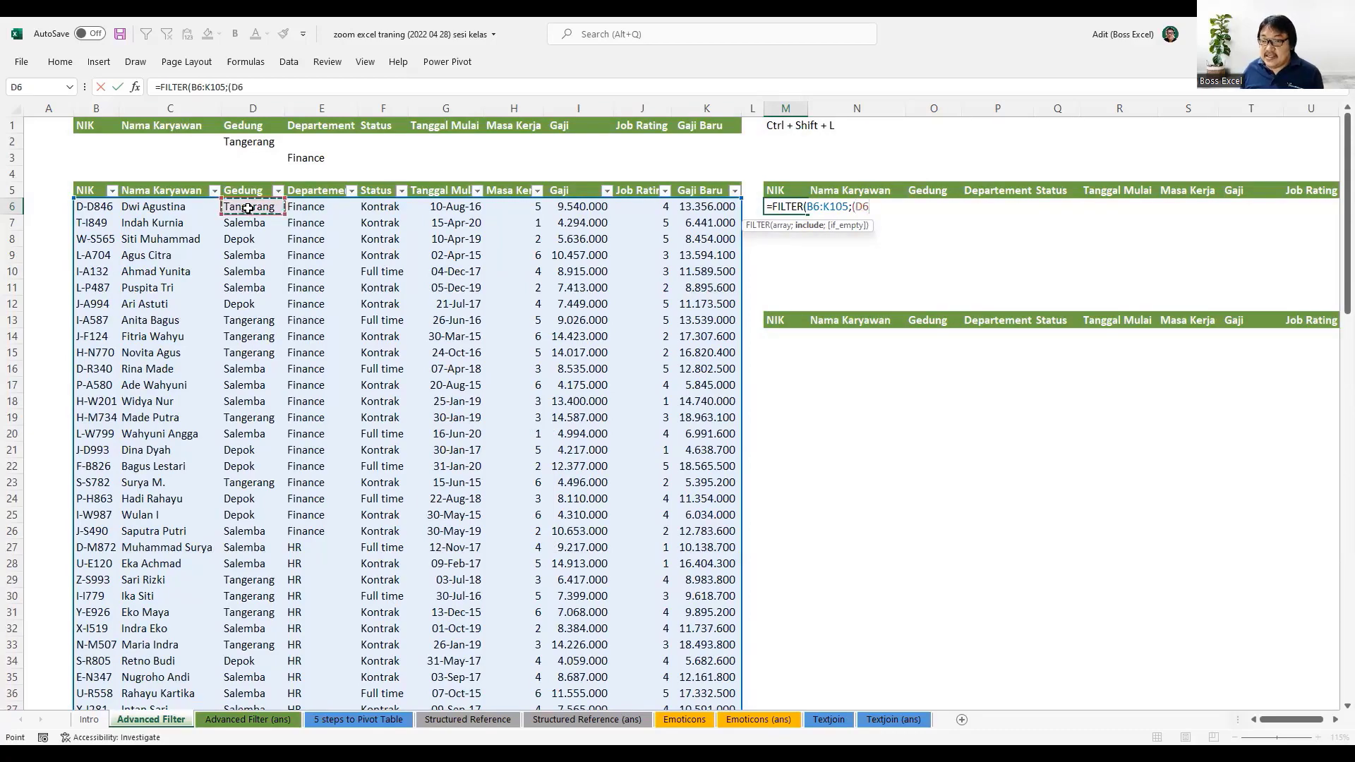
key(ctrl+shift+Down)
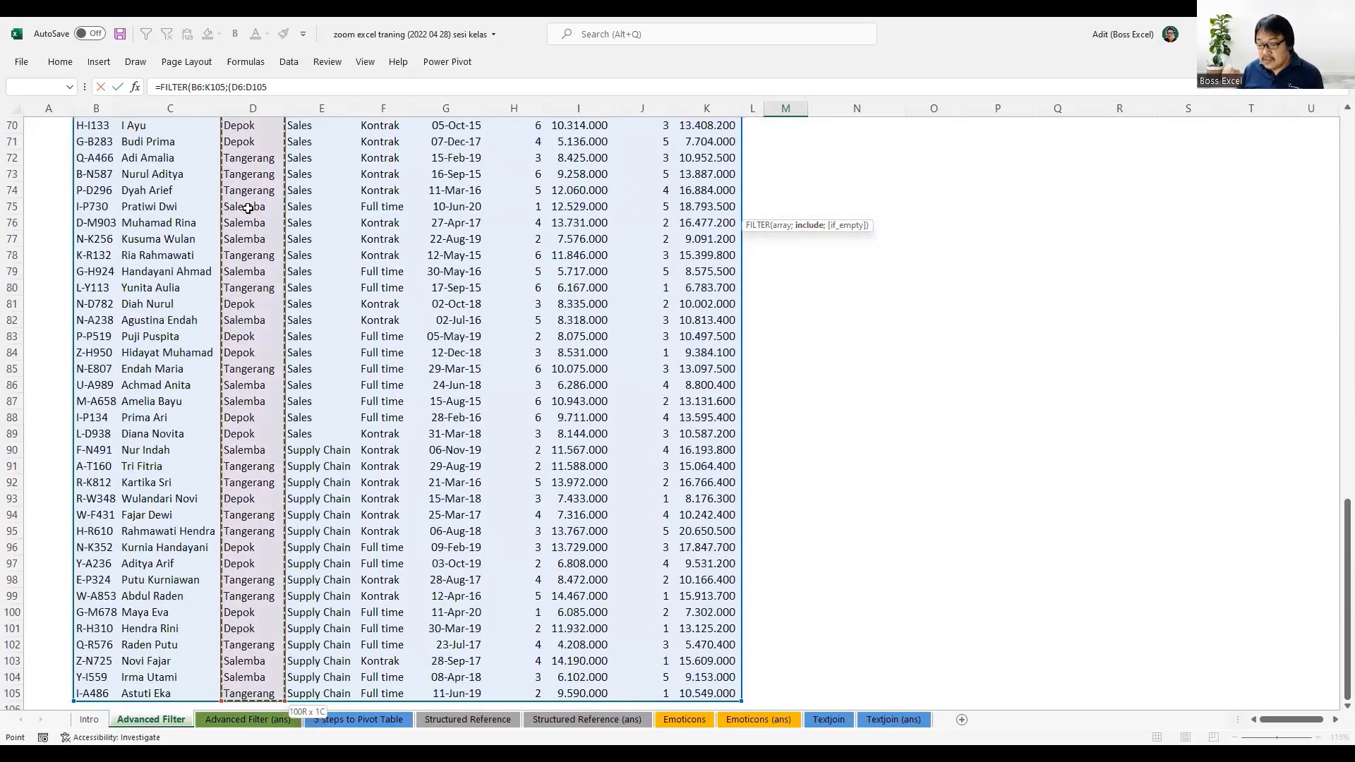
scroll(247, 209, up, 20)
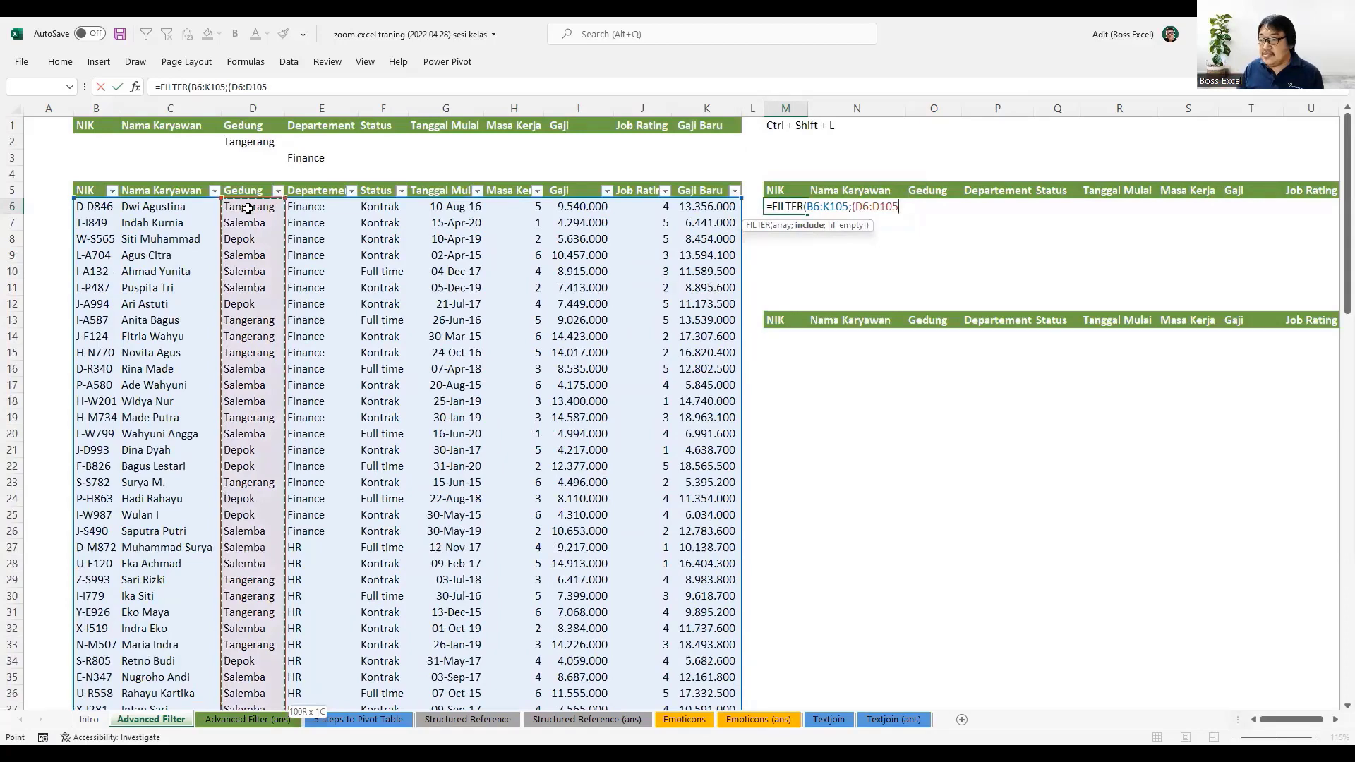
text(=)
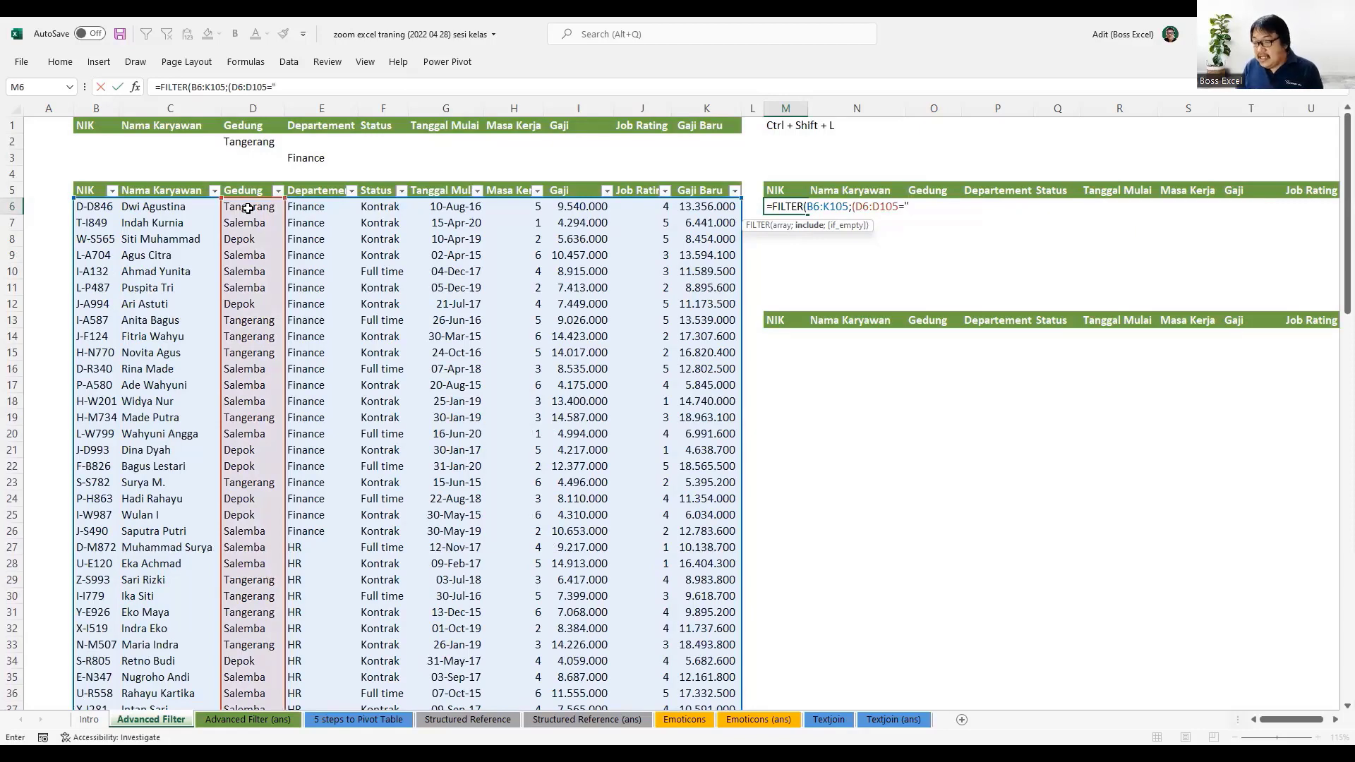
text("Tangerang")*()
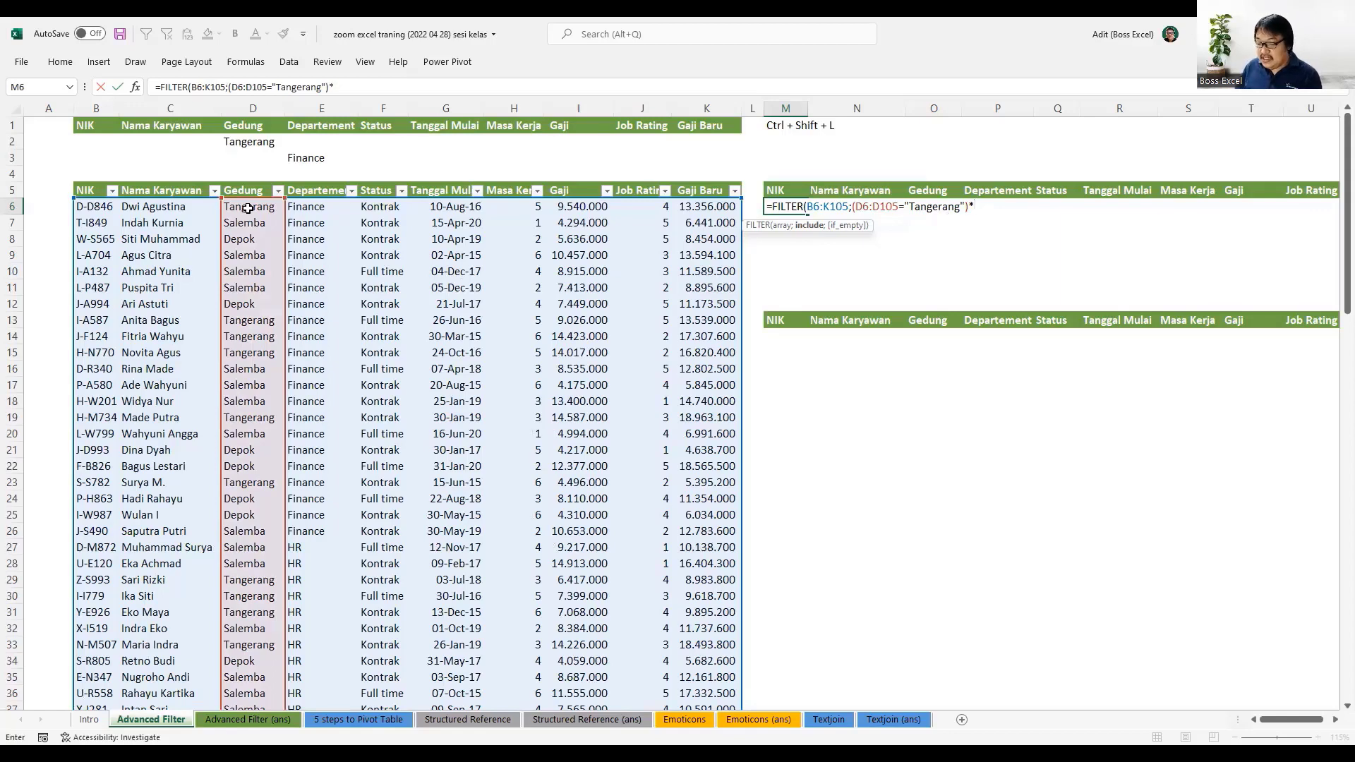
- Add the second condition (E6:E105="Finance") to the FILTER formula and complete it
click(321, 211)
key(ctrl+shift+Down)
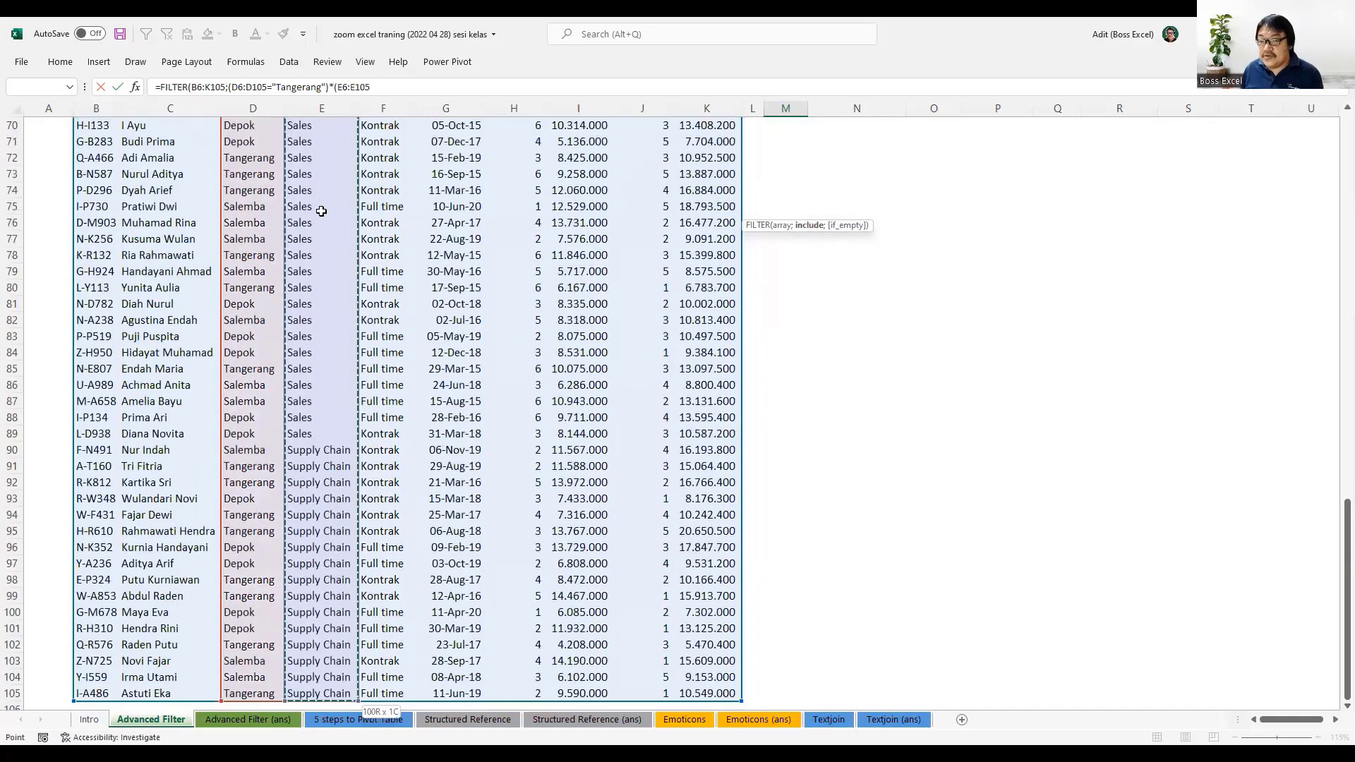
scroll(321, 211, up, 20)
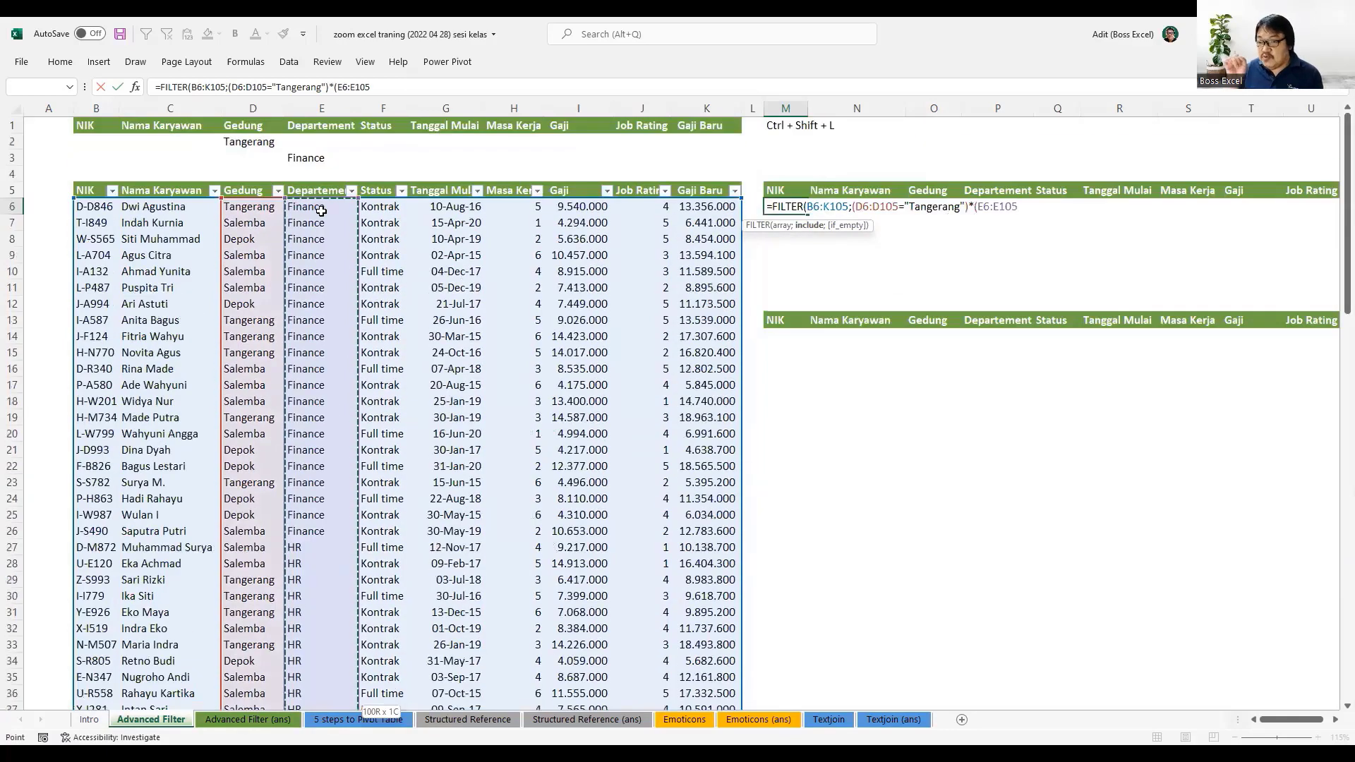
text(="Finance)
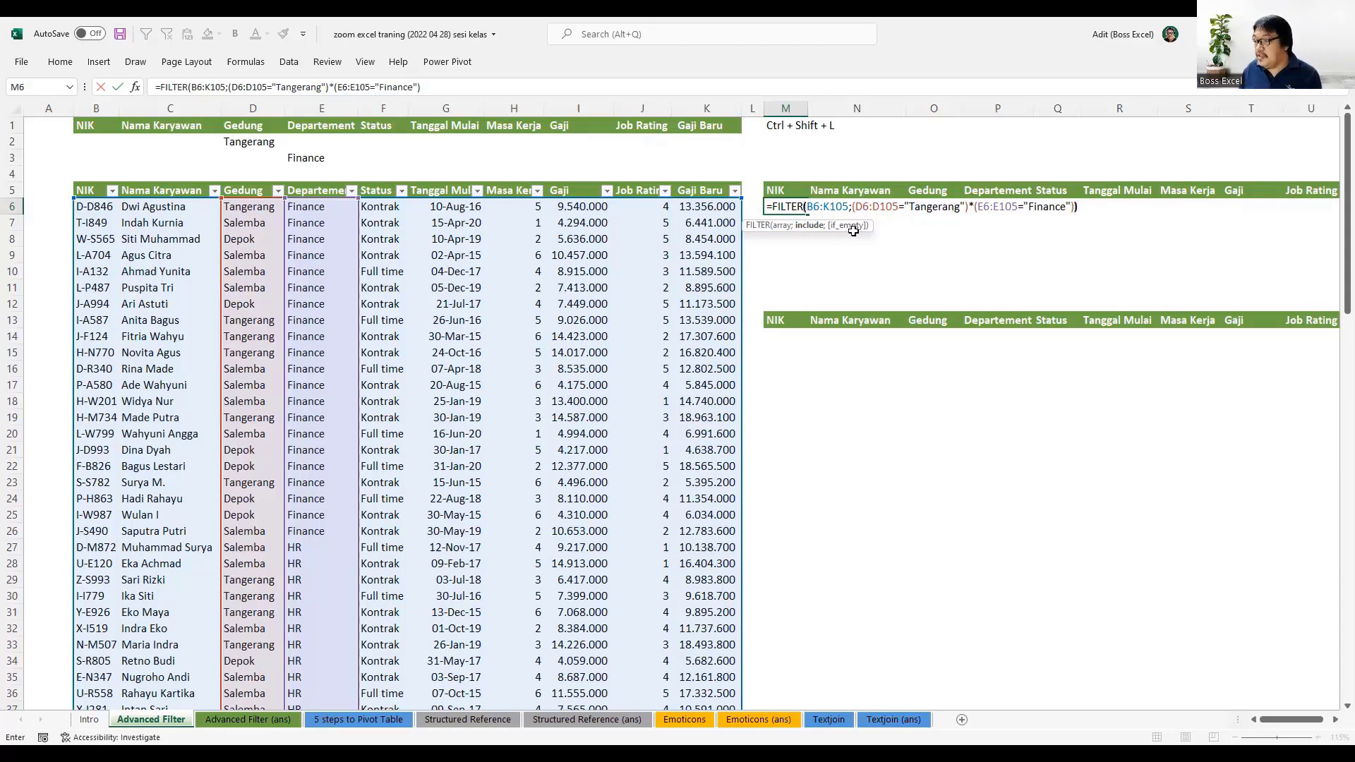
text())
key(Return)
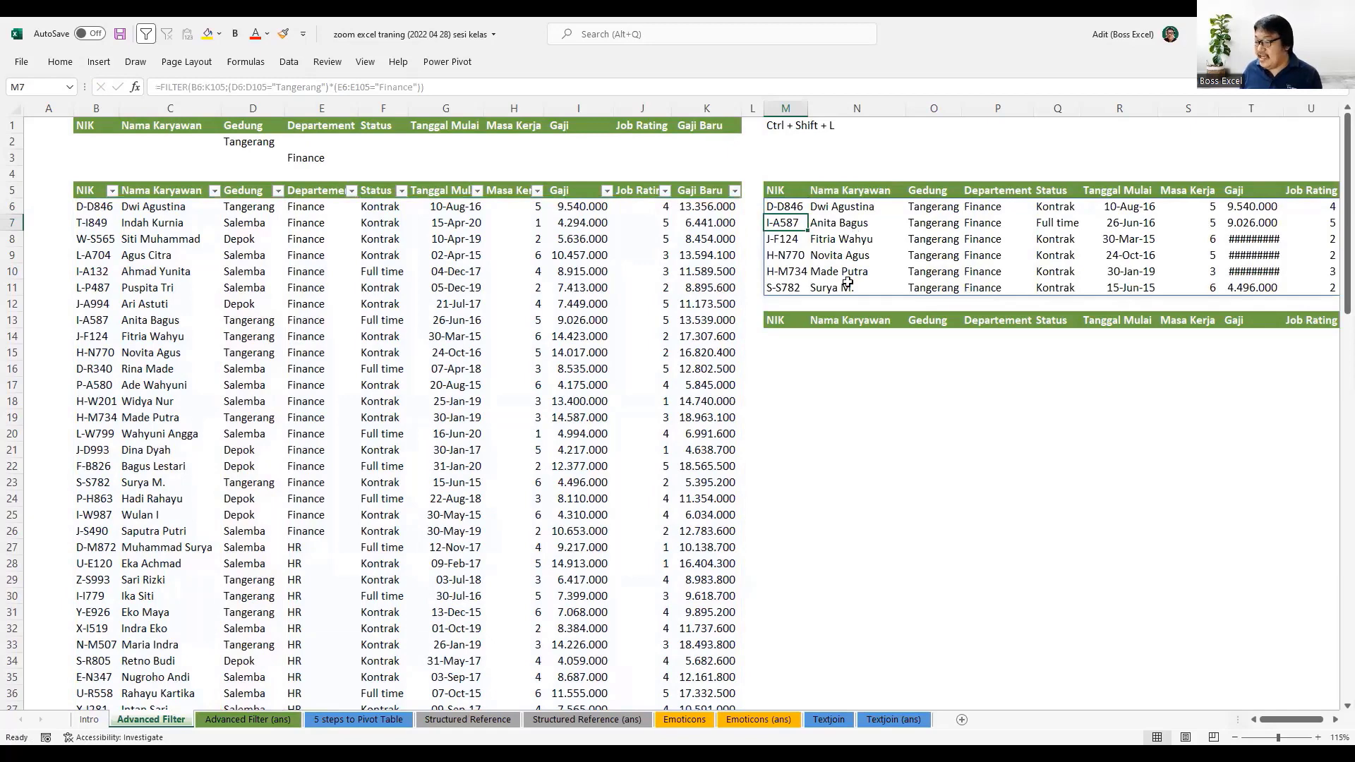
- Review all columns of the first FILTER result table and select its formula cell M6
click(1334, 721)
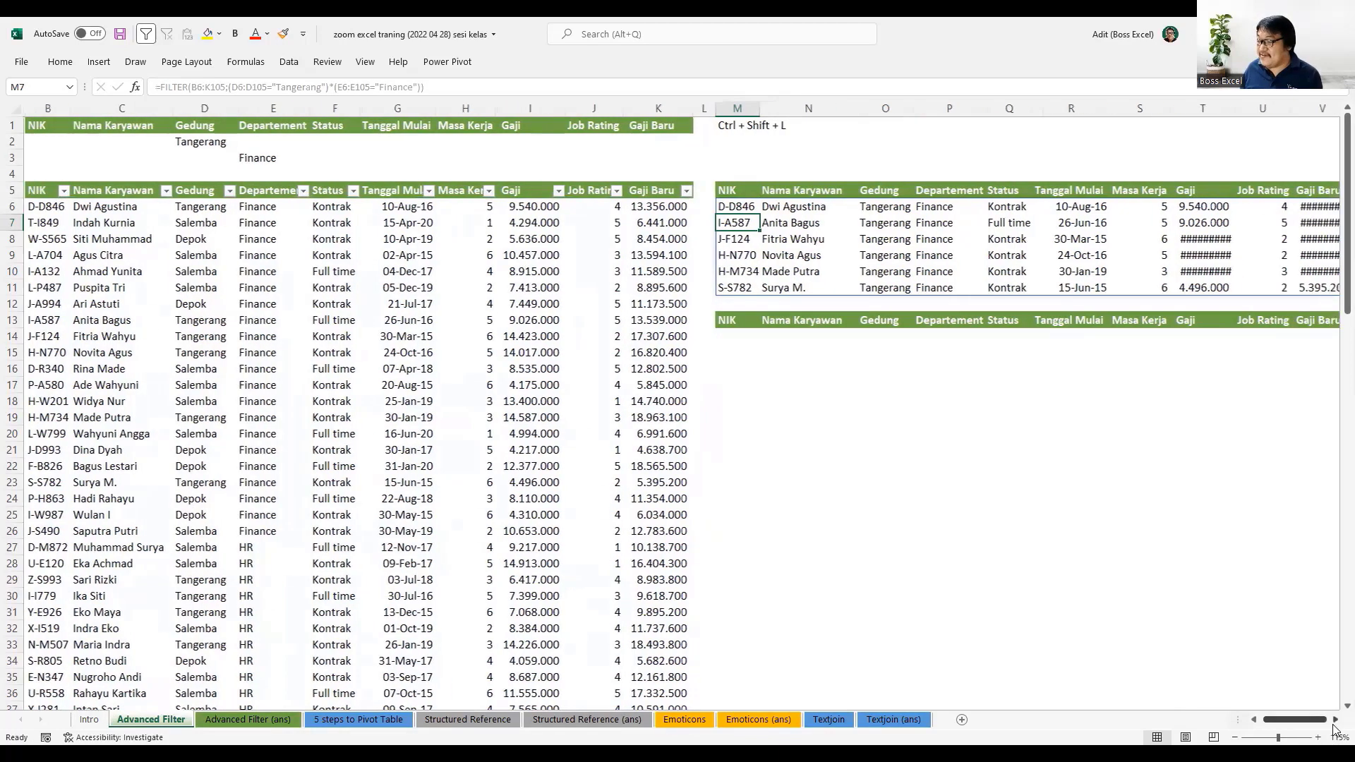
click(1335, 721)
click(1335, 720)
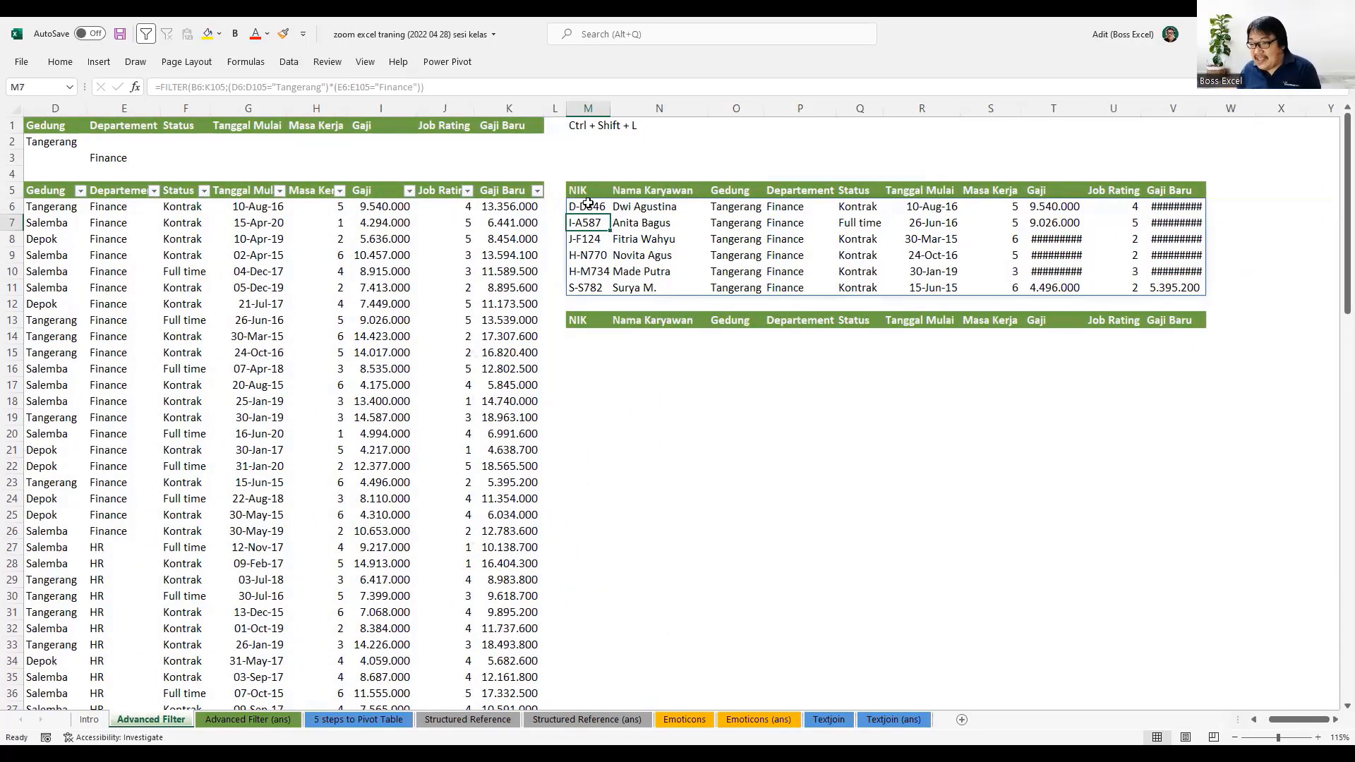
click(588, 205)
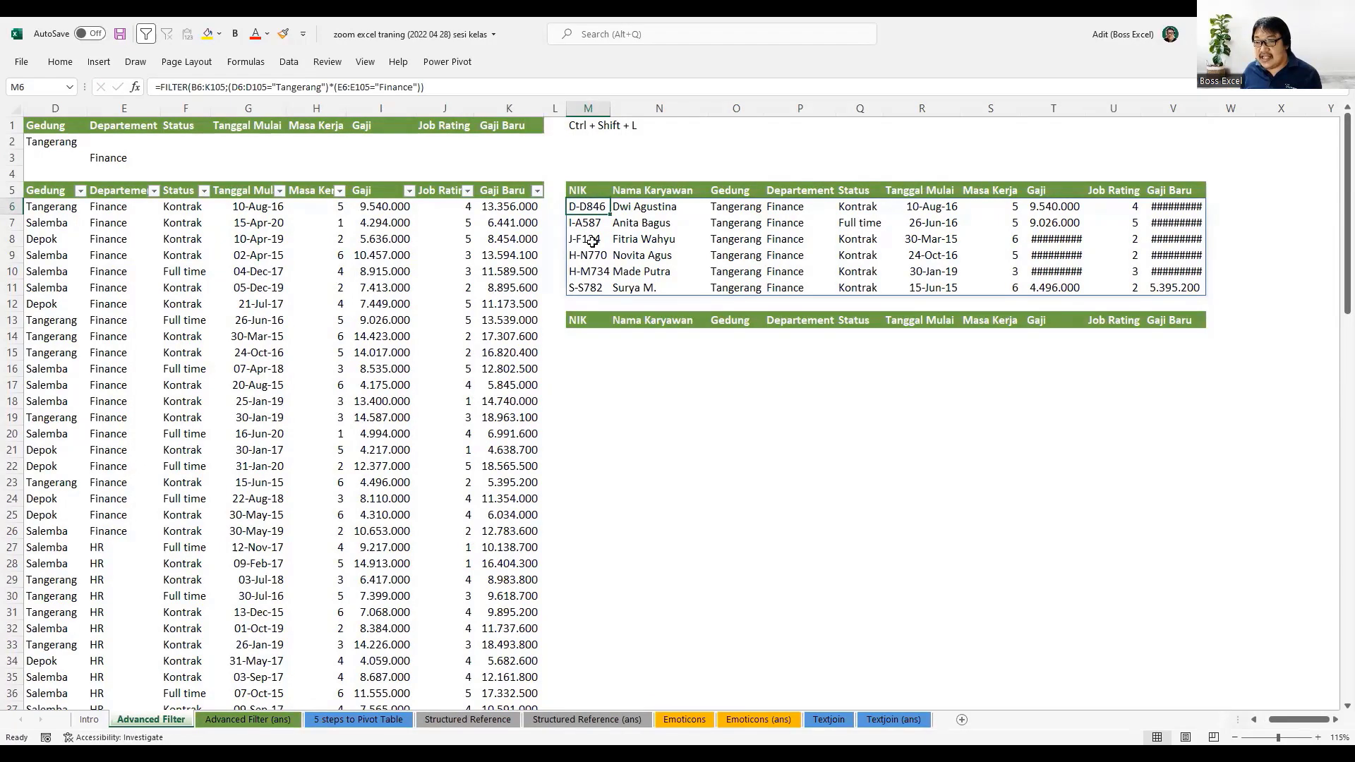
- Inspect how the first result table spills by checking cell M8, the range M6:V11 and the formula cell M6
click(591, 240)
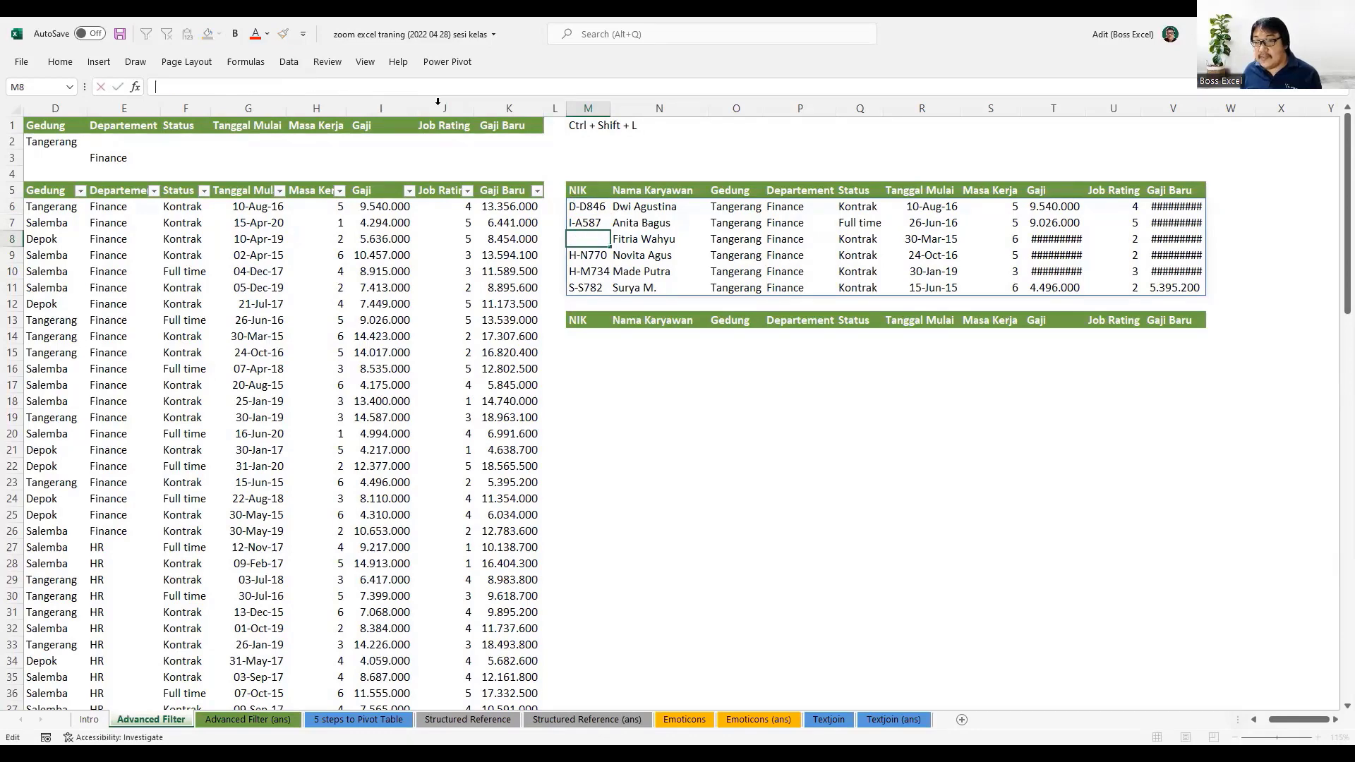
drag(590, 207, 1168, 286)
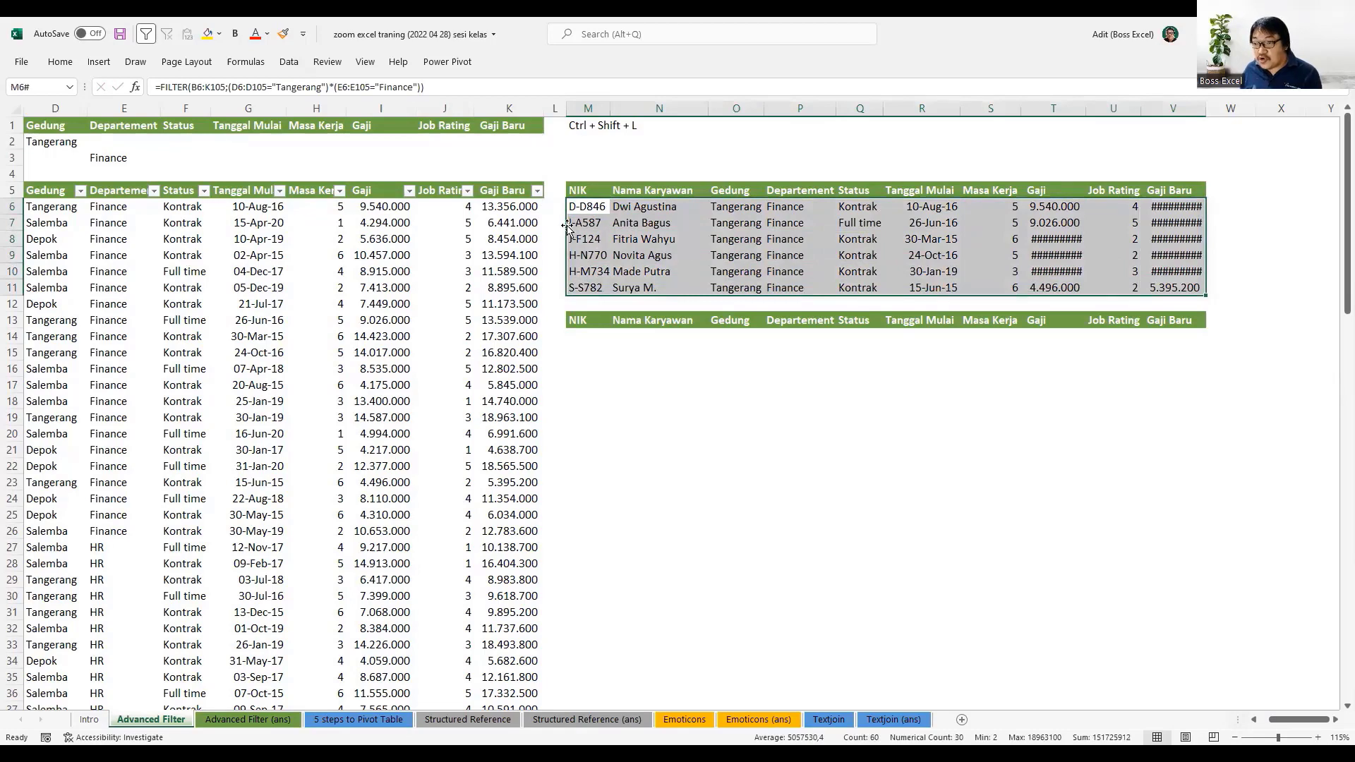
click(587, 207)
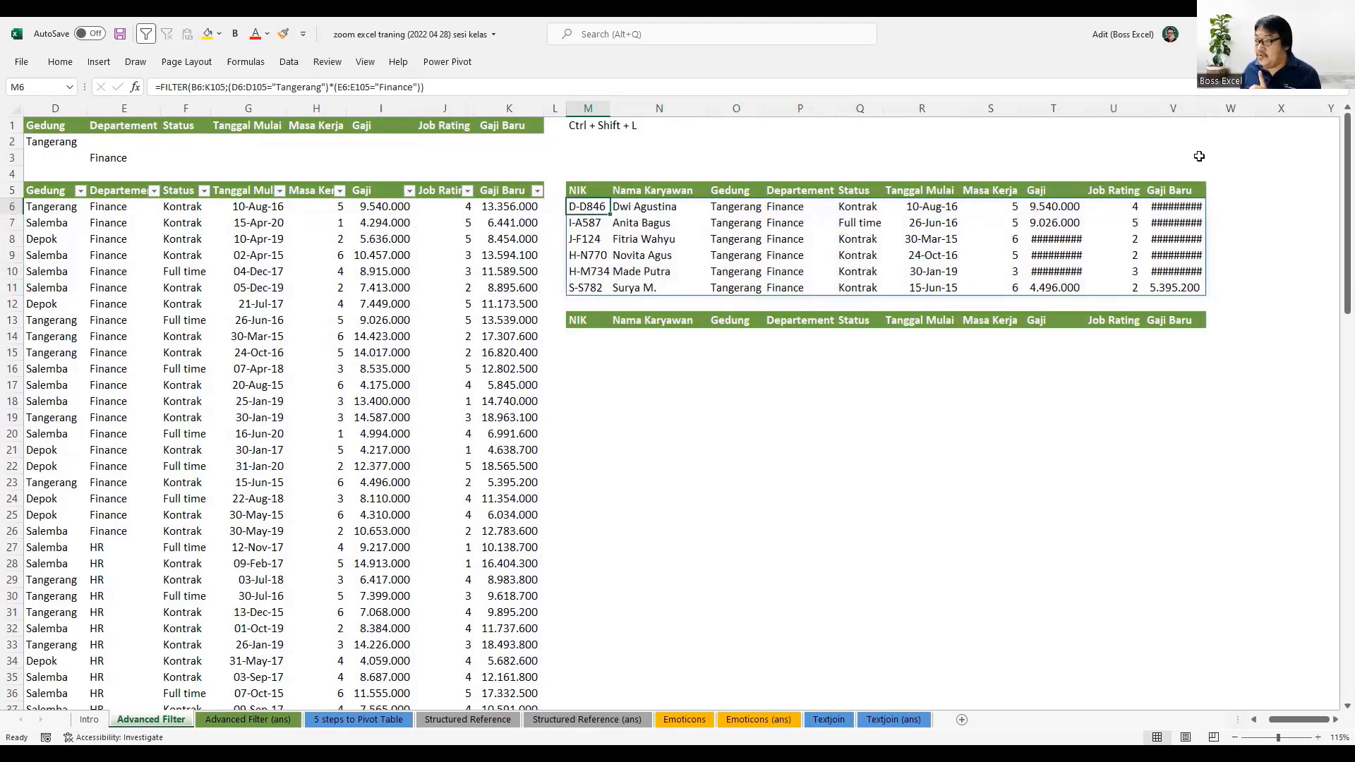
- Autofit the Gaji and Gaji Baru columns (T and V) of the first result table
double_click(1083, 108)
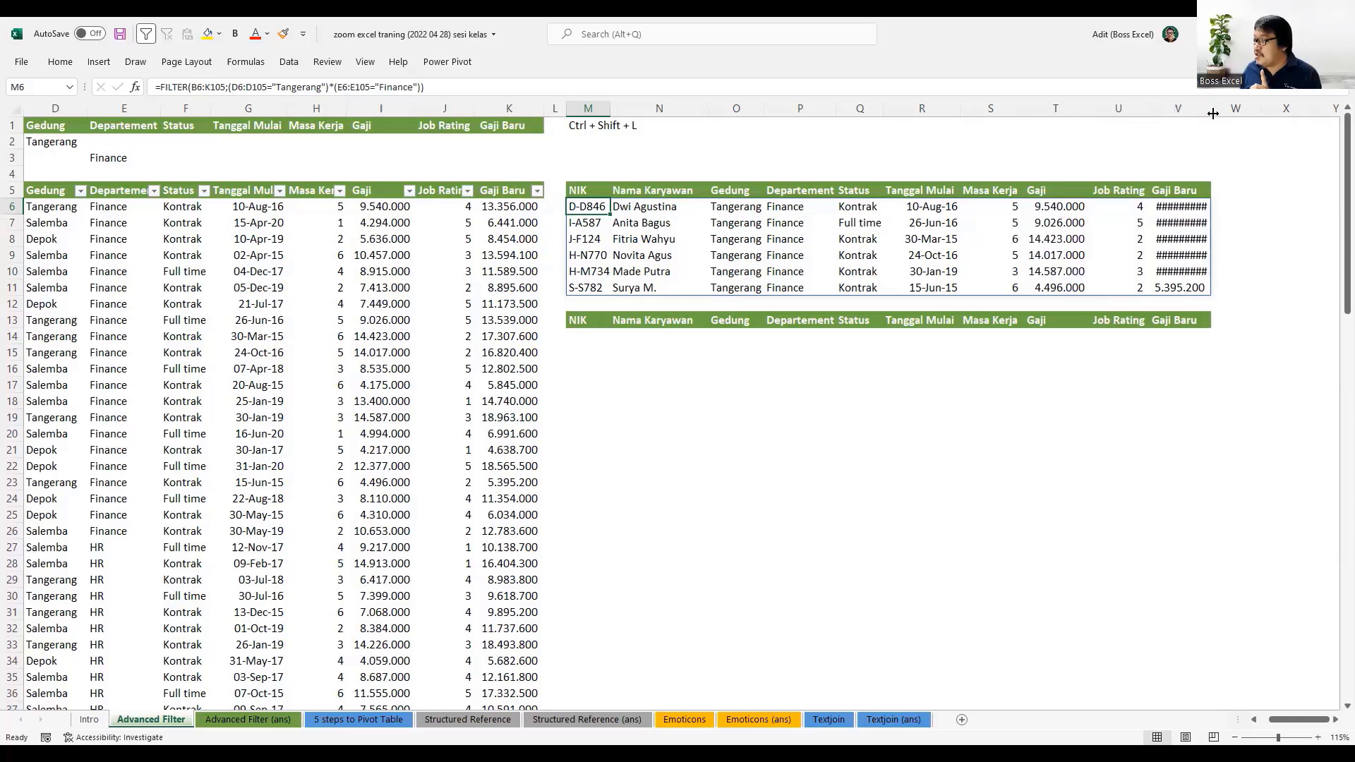
double_click(1211, 108)
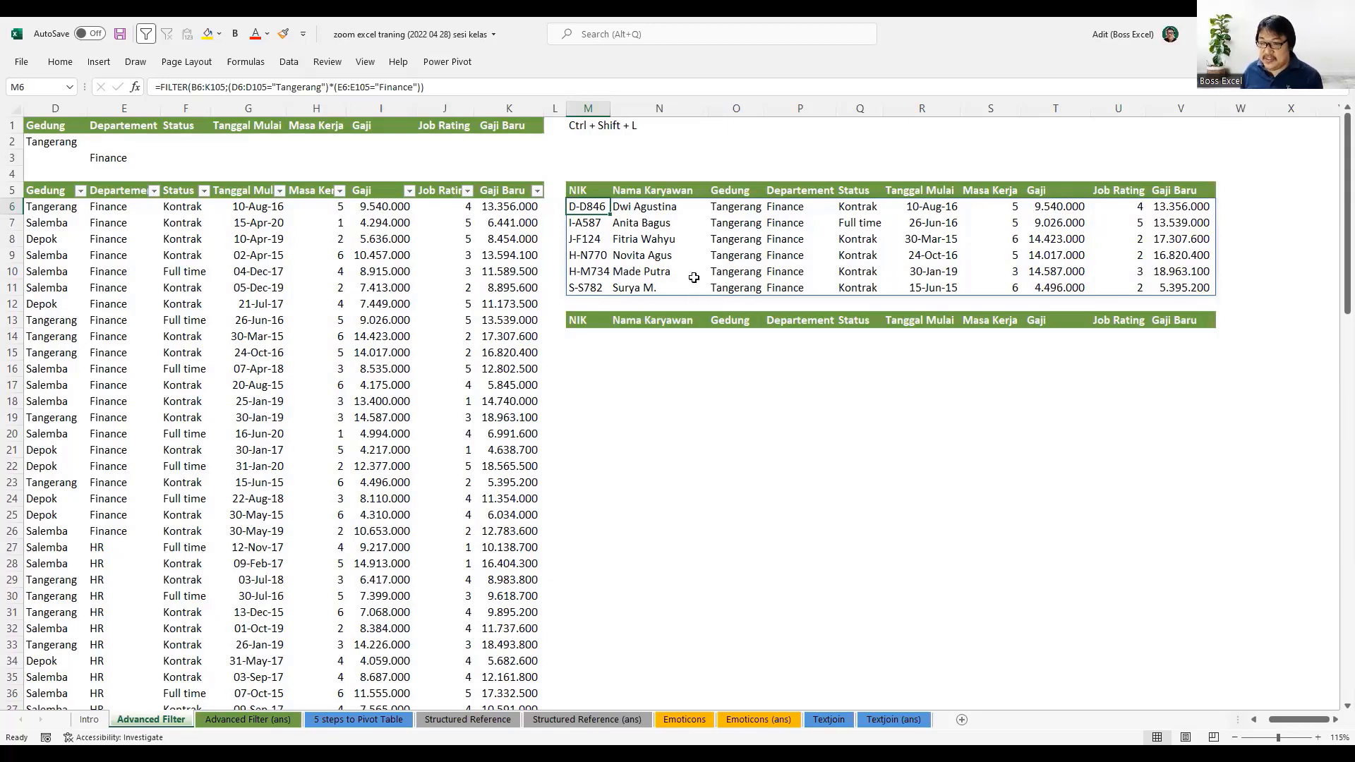
- Open the FILTER formula in M6 and examine its array argument and its Tangerang and Finance conditions
key(F2)
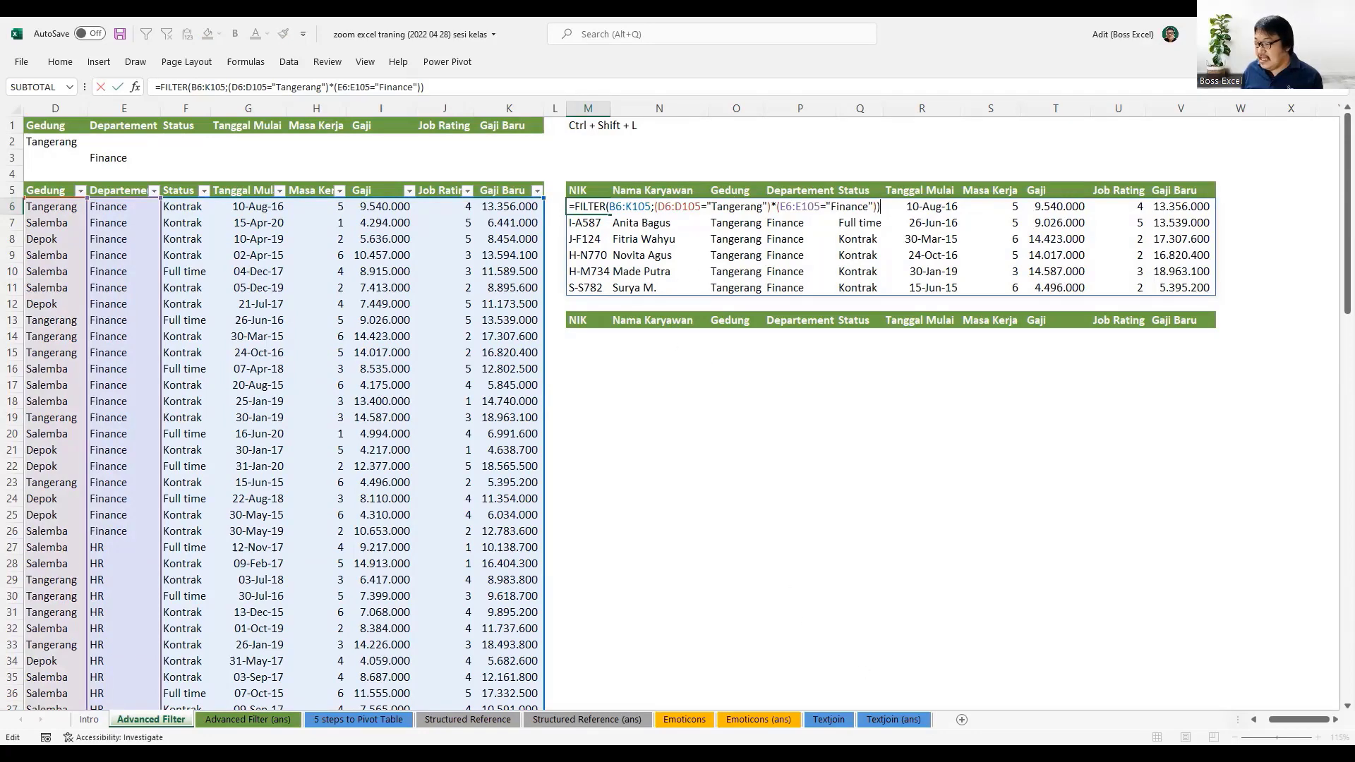
drag(1288, 721, 1276, 723)
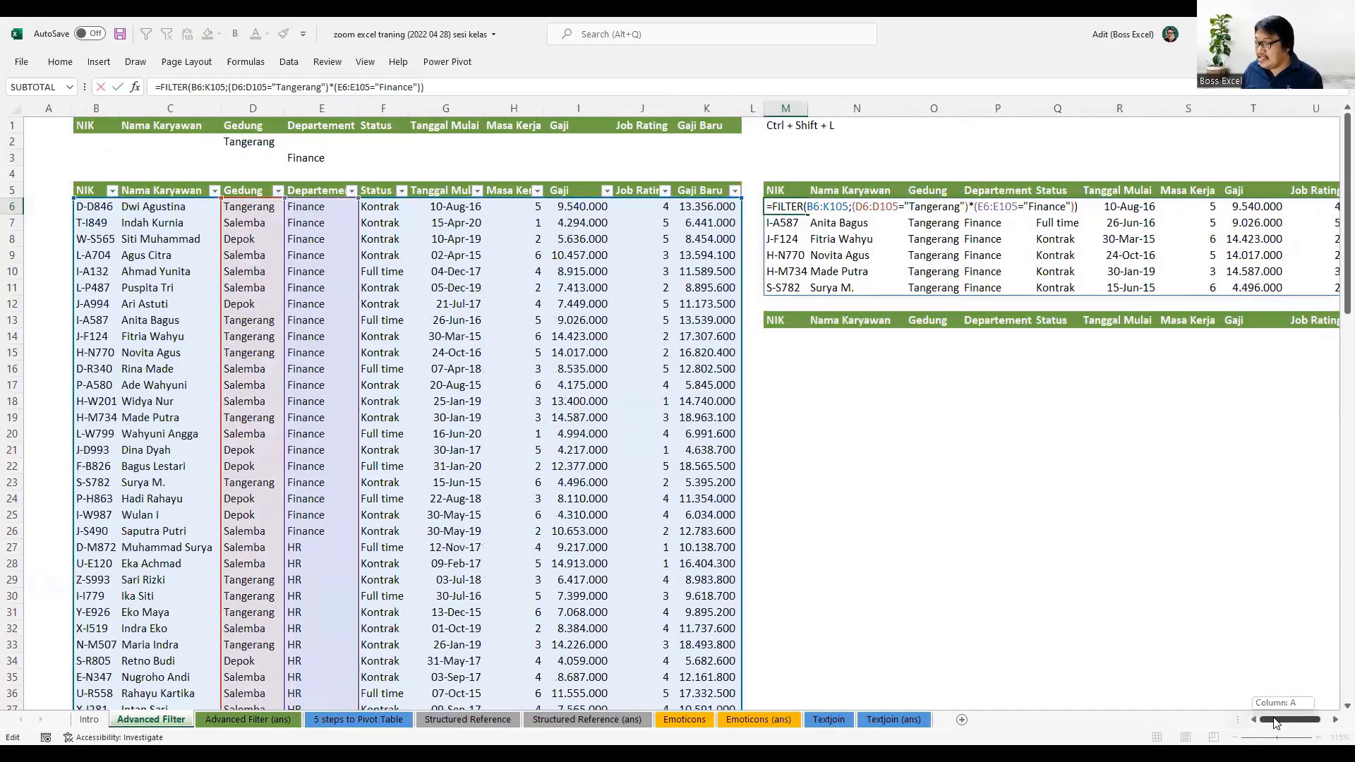
click(831, 204)
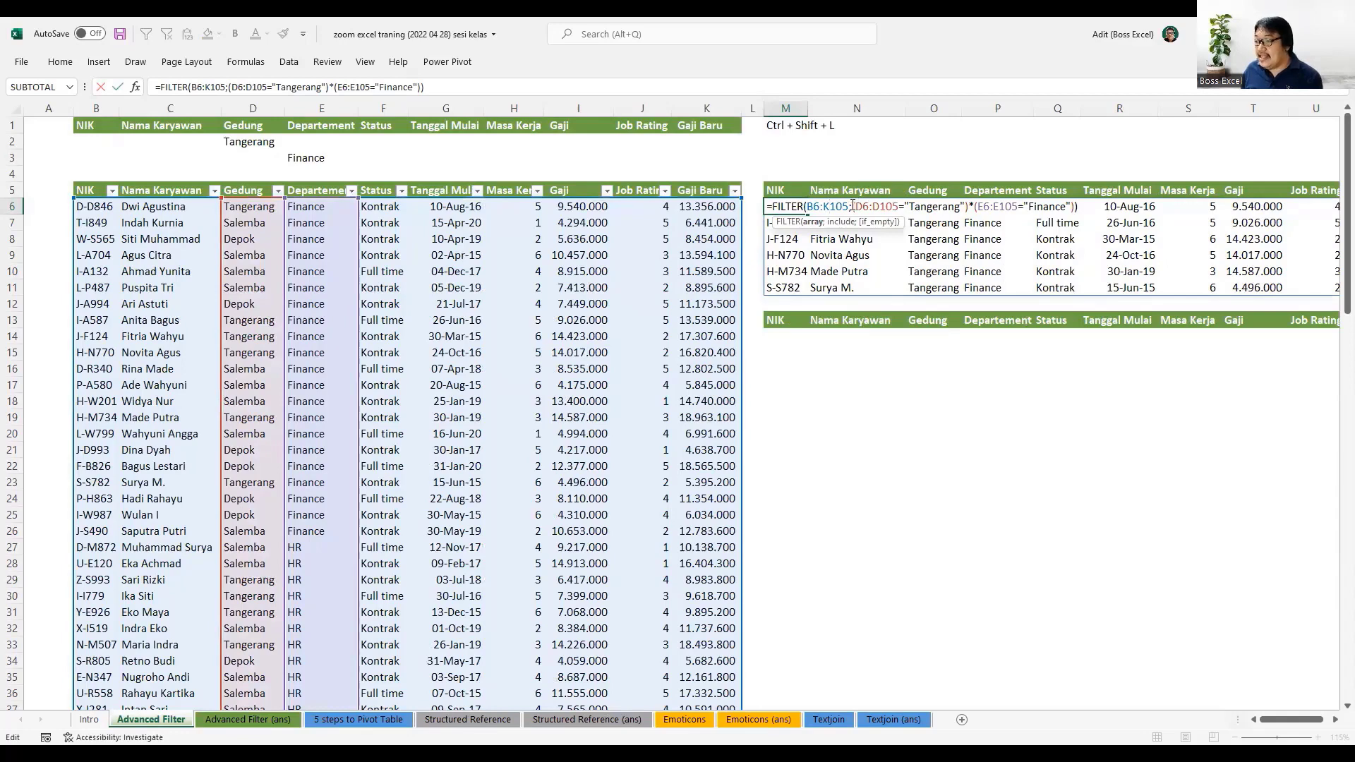
drag(852, 205, 960, 205)
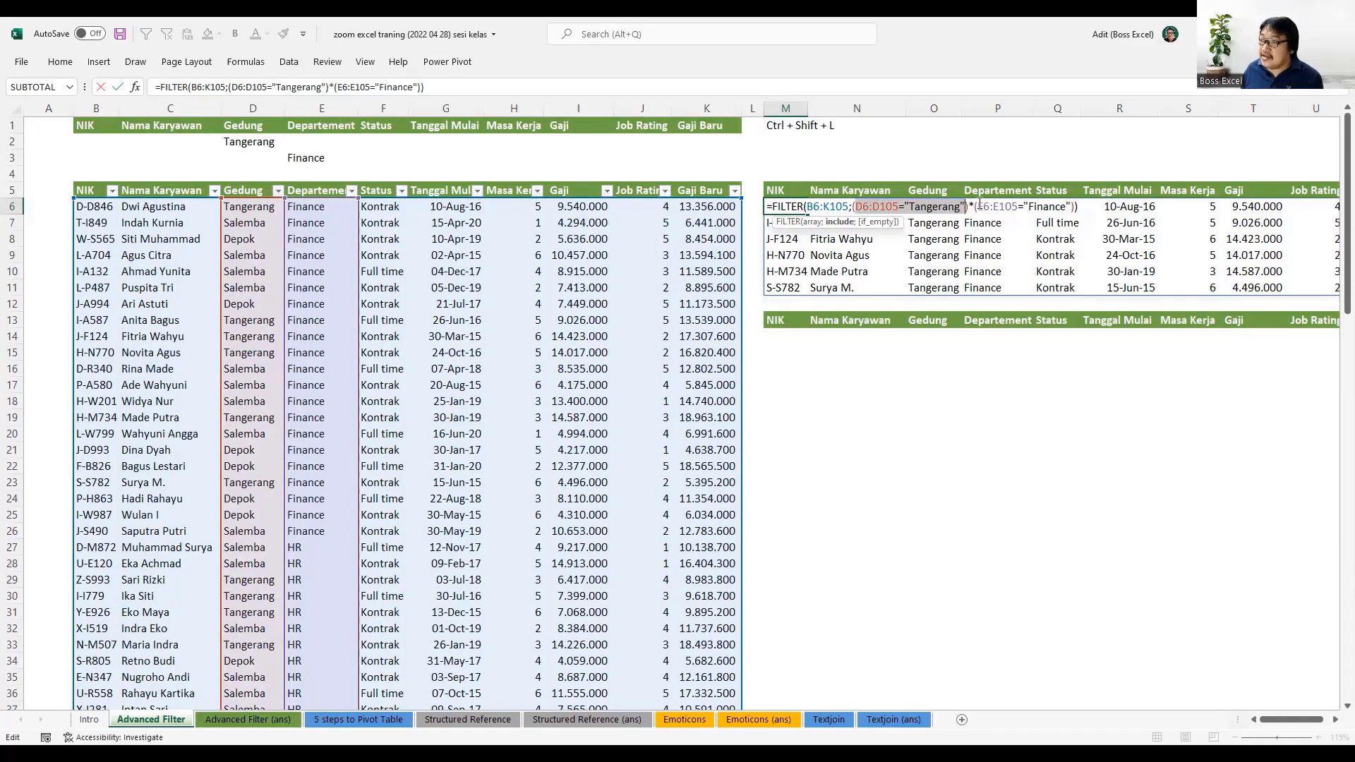
drag(978, 205, 1056, 205)
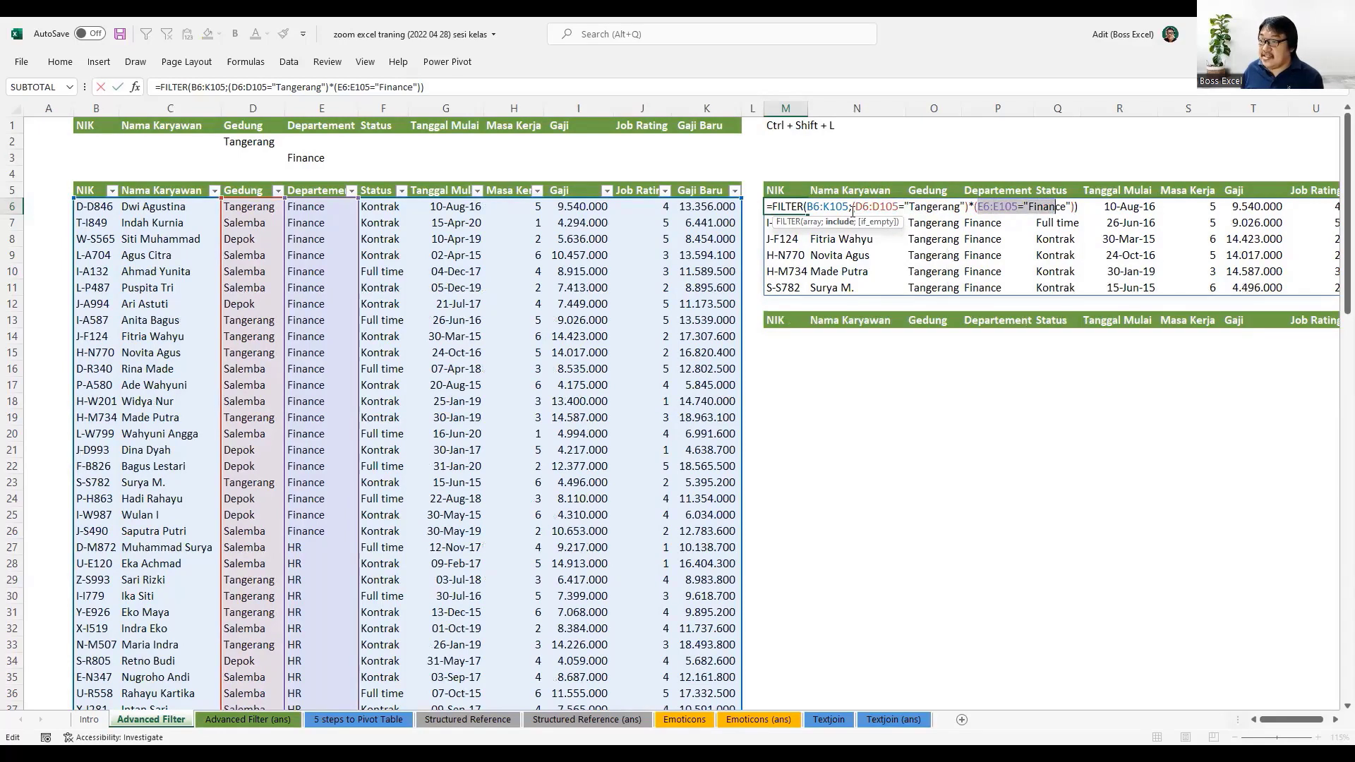
- Evaluate the D6:D105="Tangerang" condition inside the M6 formula to inspect its TRUE/FALSE array, and restore the expression
drag(854, 206, 961, 207)
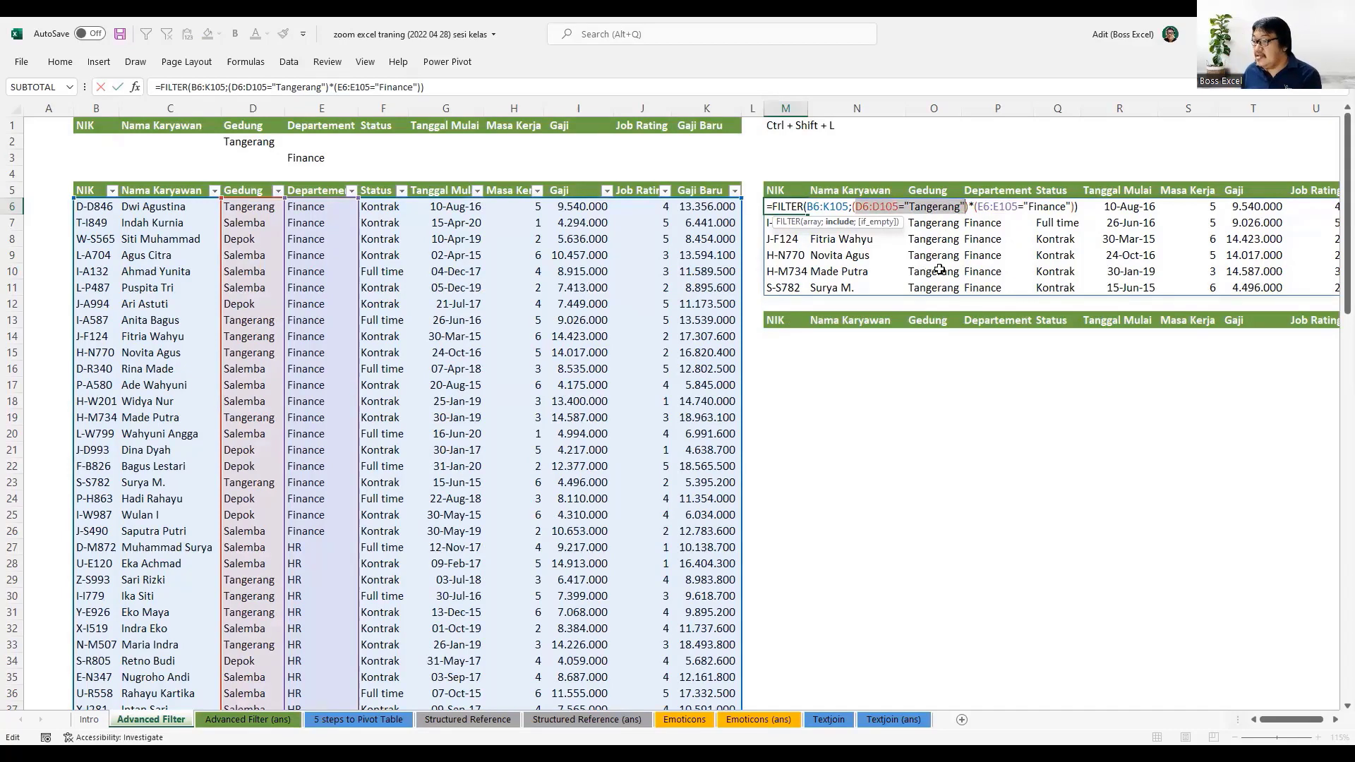
key(F9)
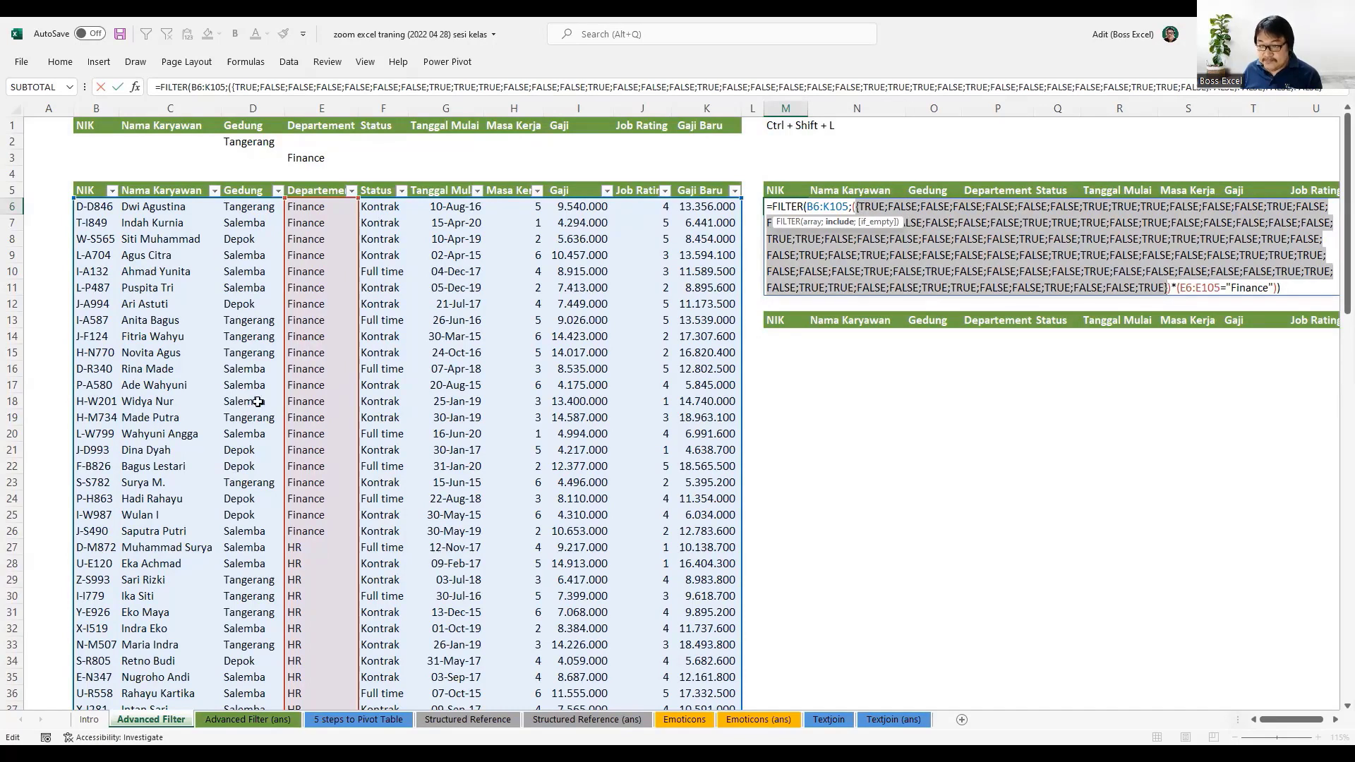
key(ctrl+z)
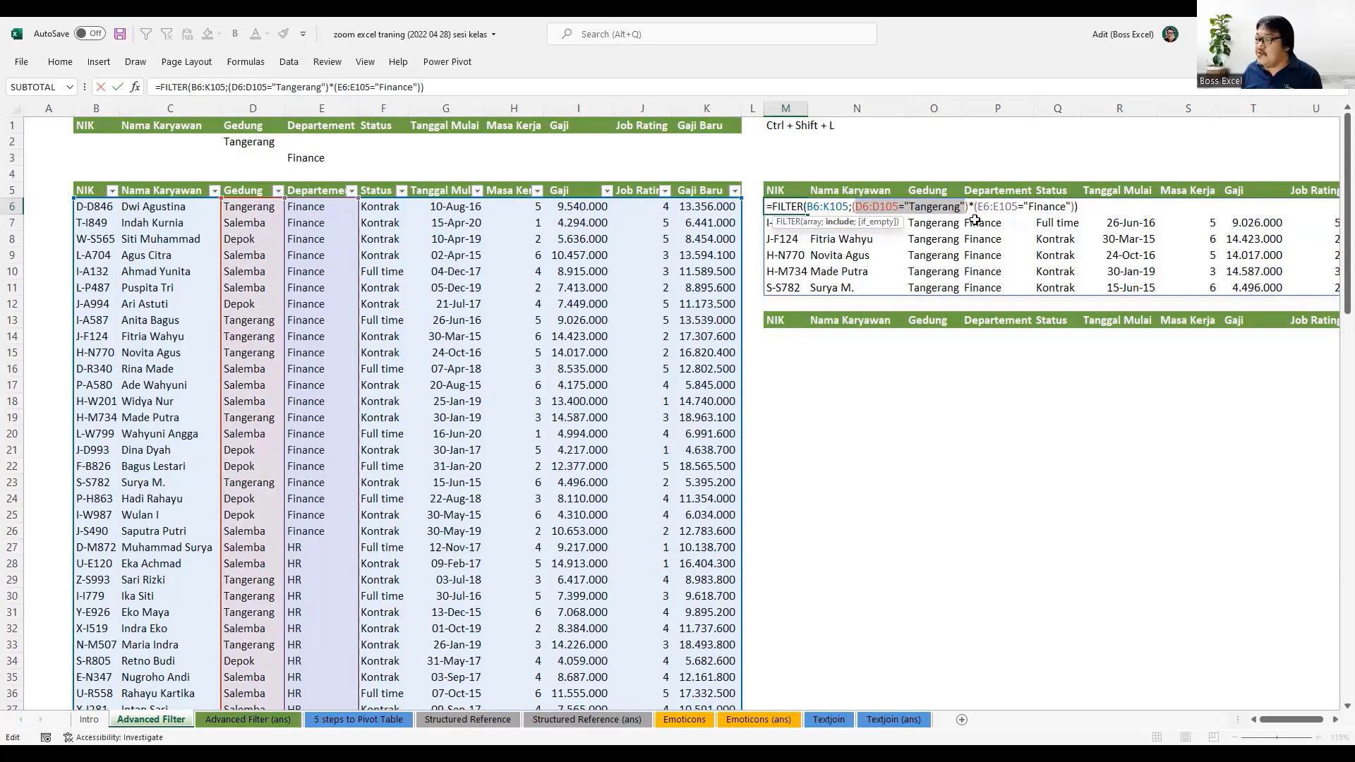
- Evaluate the E6:E105="Finance" condition inside the M6 formula, restore the expression and close the formula unchanged
drag(978, 206, 1071, 205)
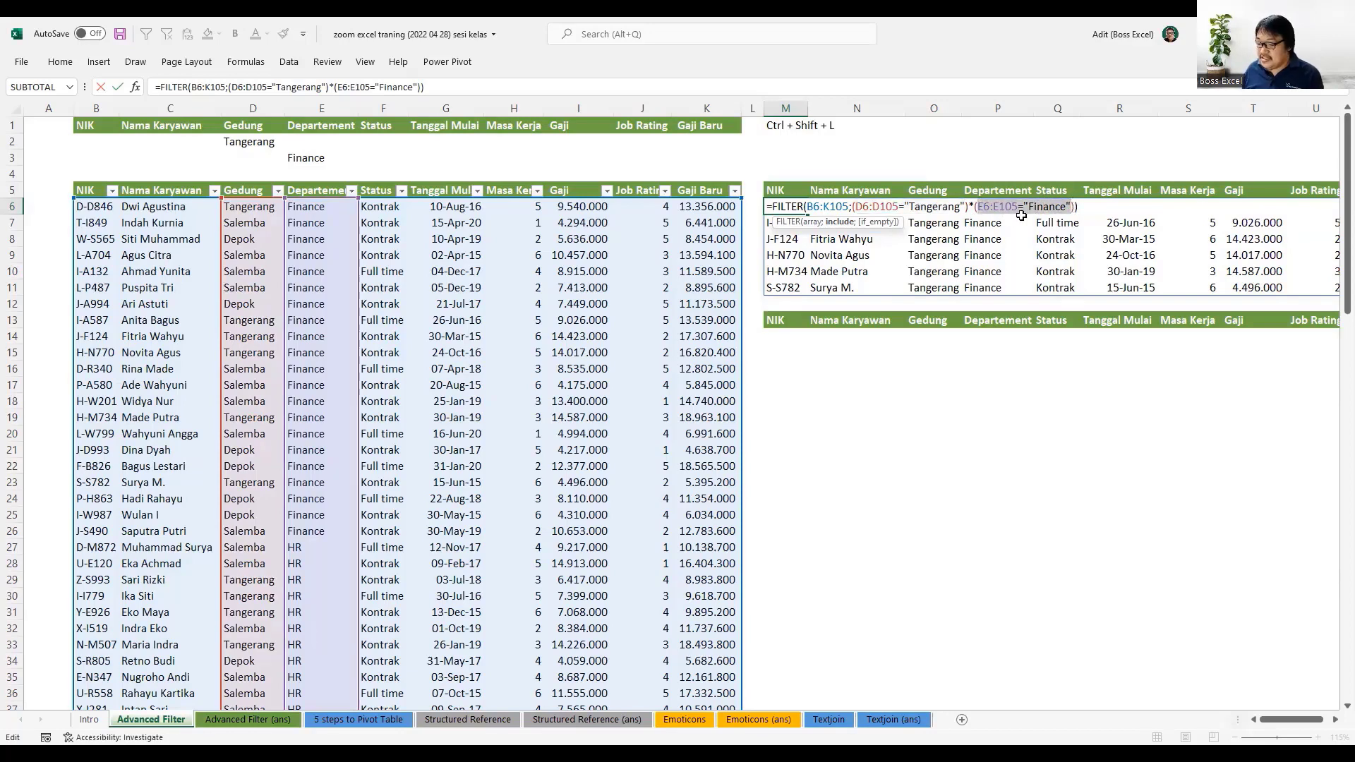
key(F9)
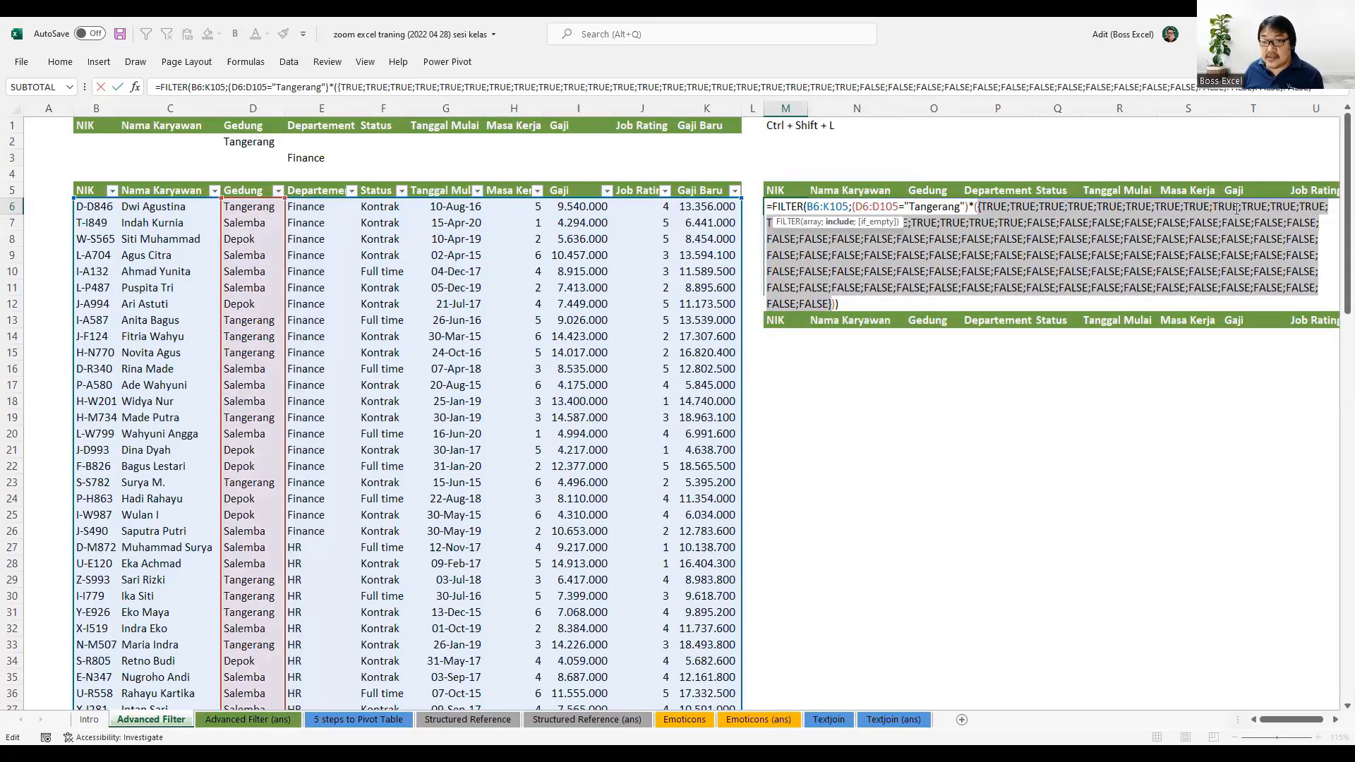
key(ctrl+z)
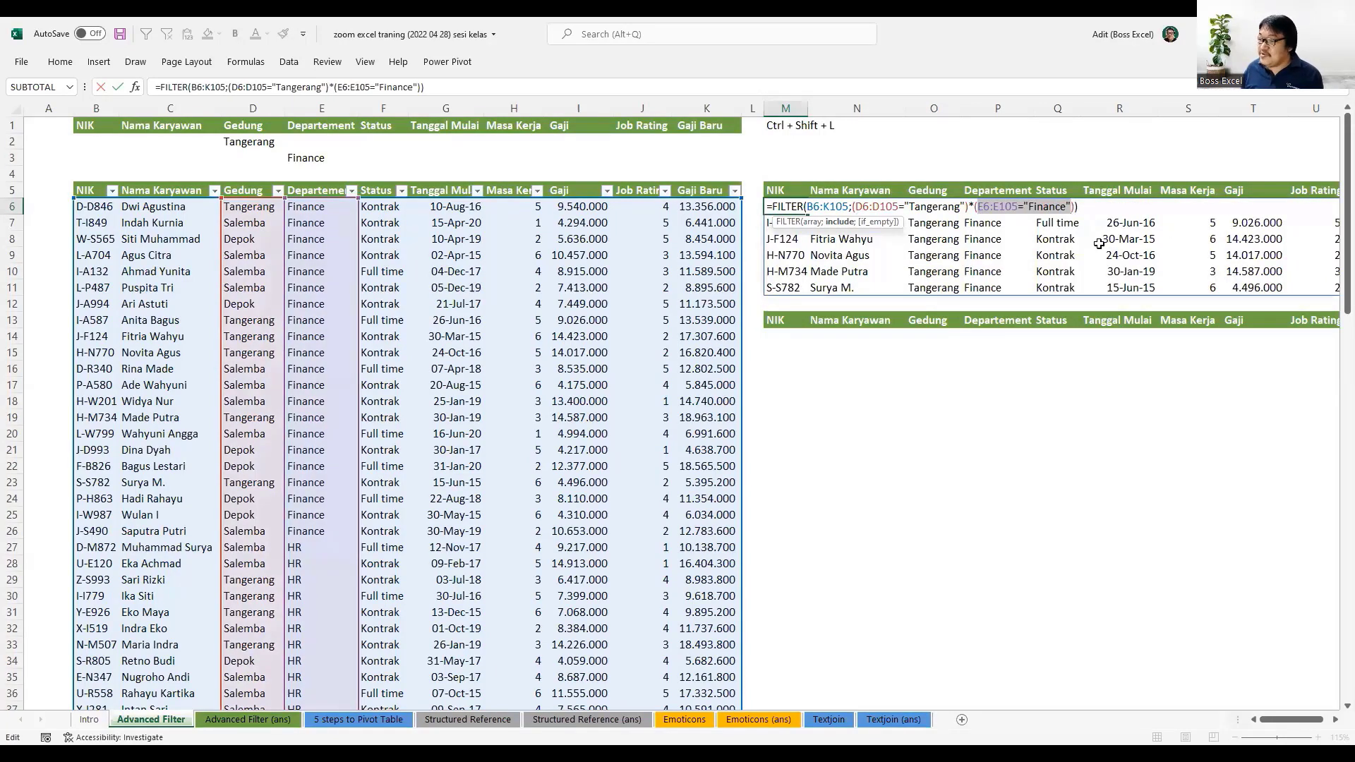
key(Return)
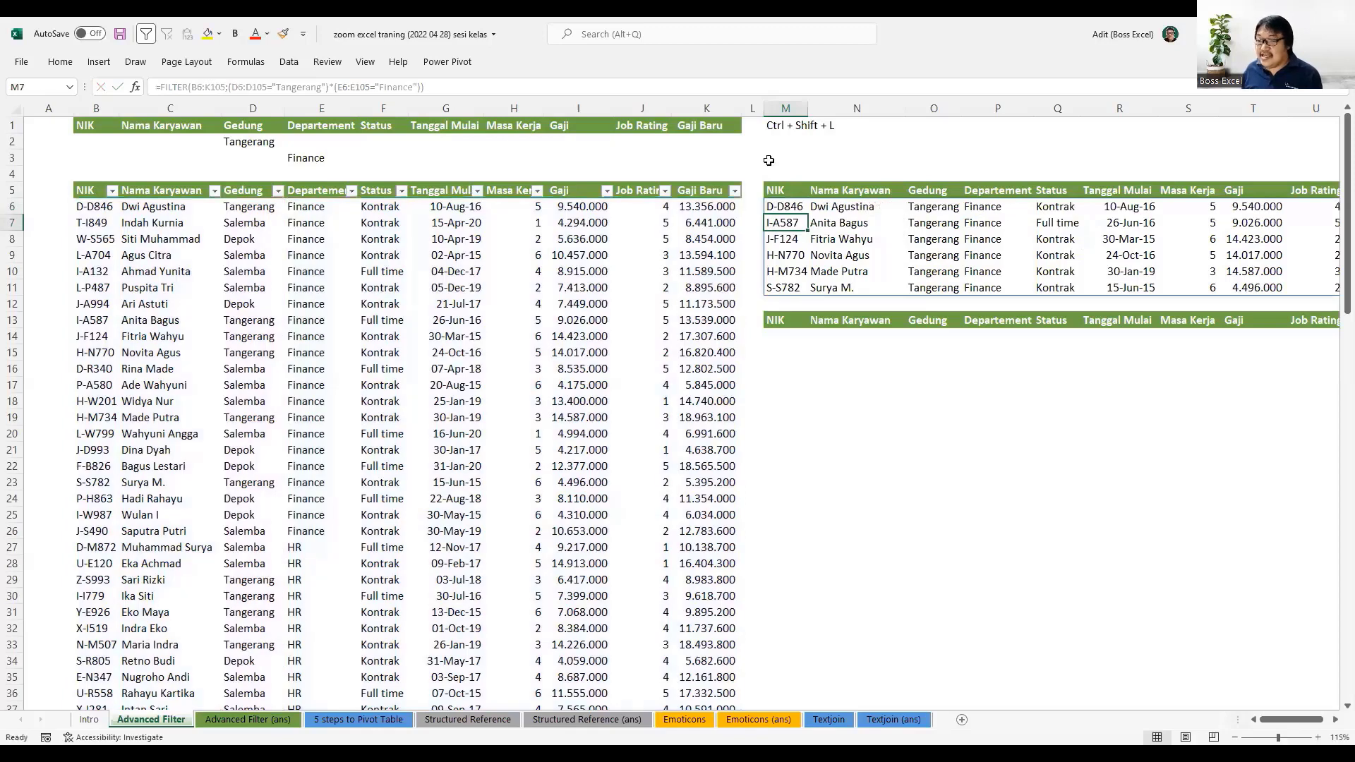
- With the red pen, underline Tangerang and Finance in row 6, mark each 1, tick the row and underline its employee in the results
click(135, 62)
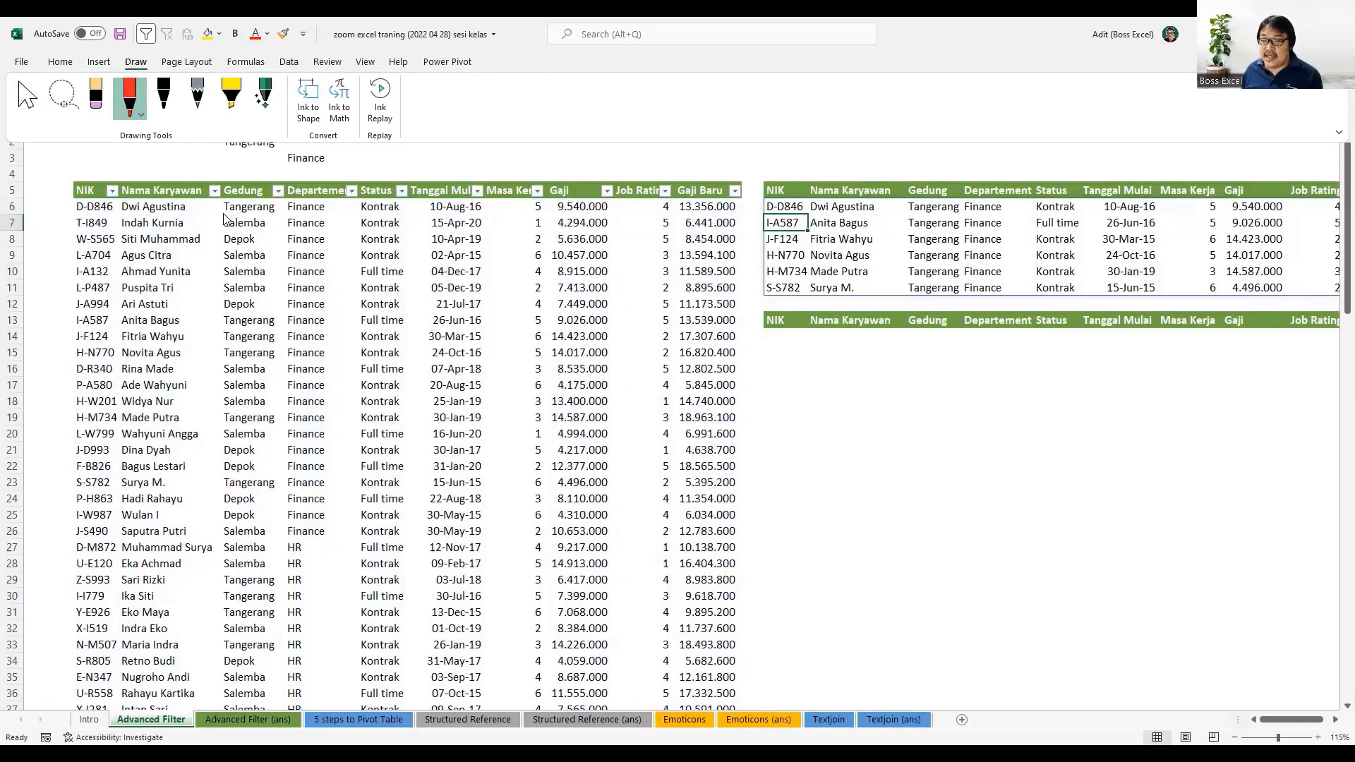
drag(223, 213, 275, 212)
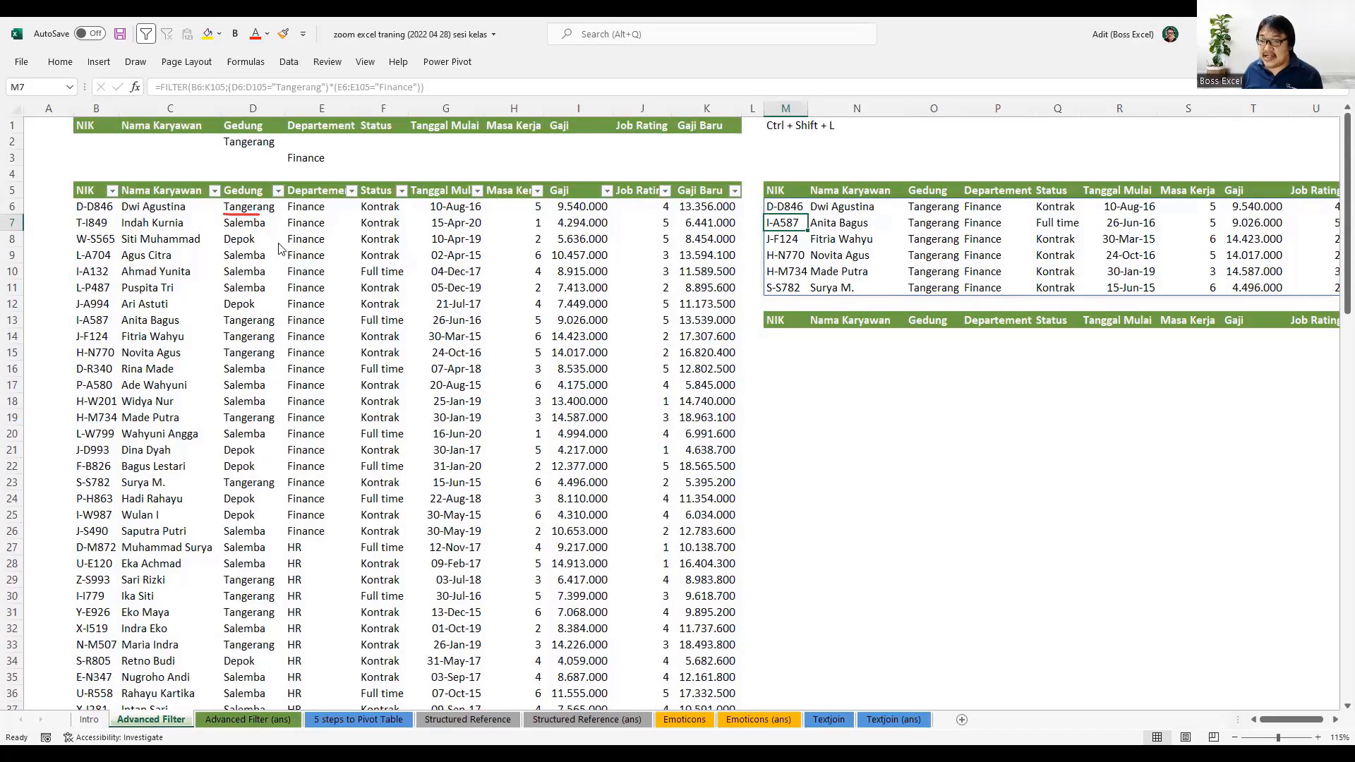
drag(209, 202, 211, 210)
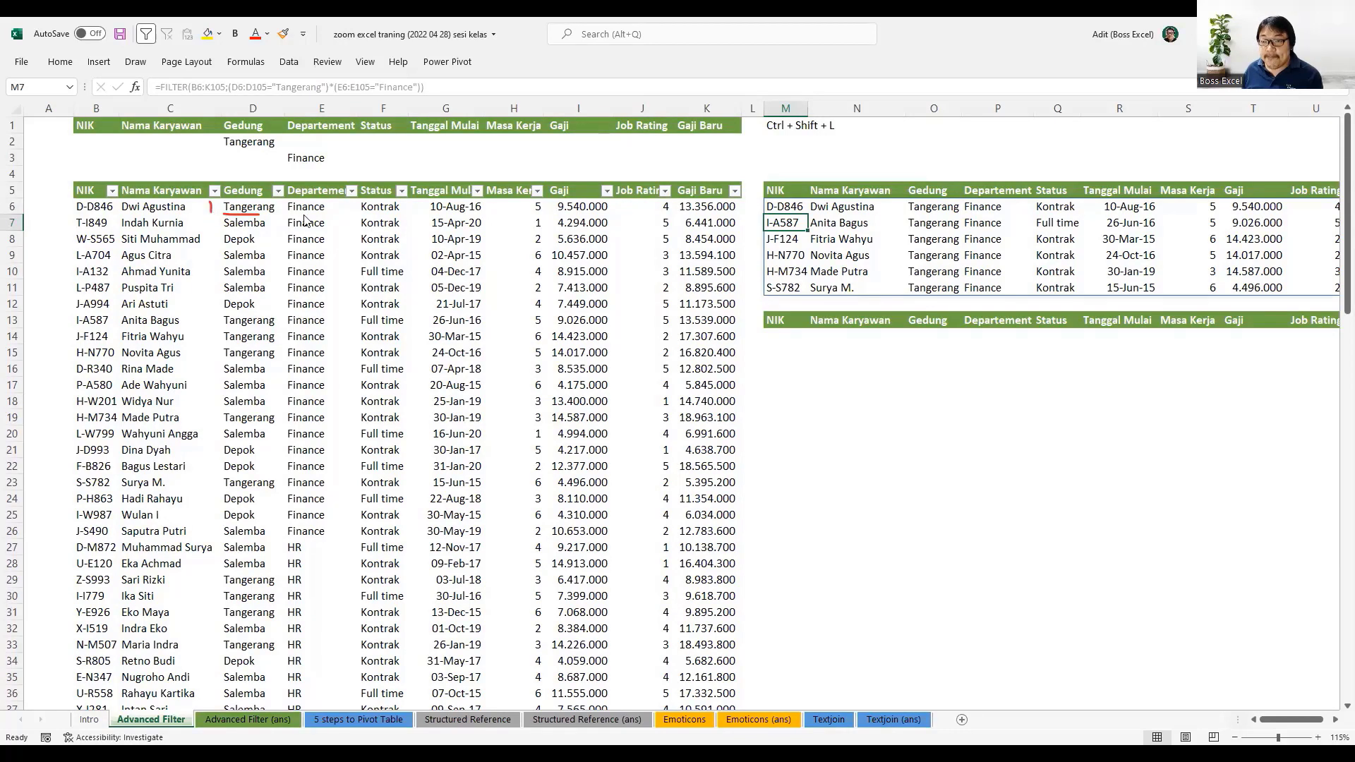
drag(289, 210, 332, 213)
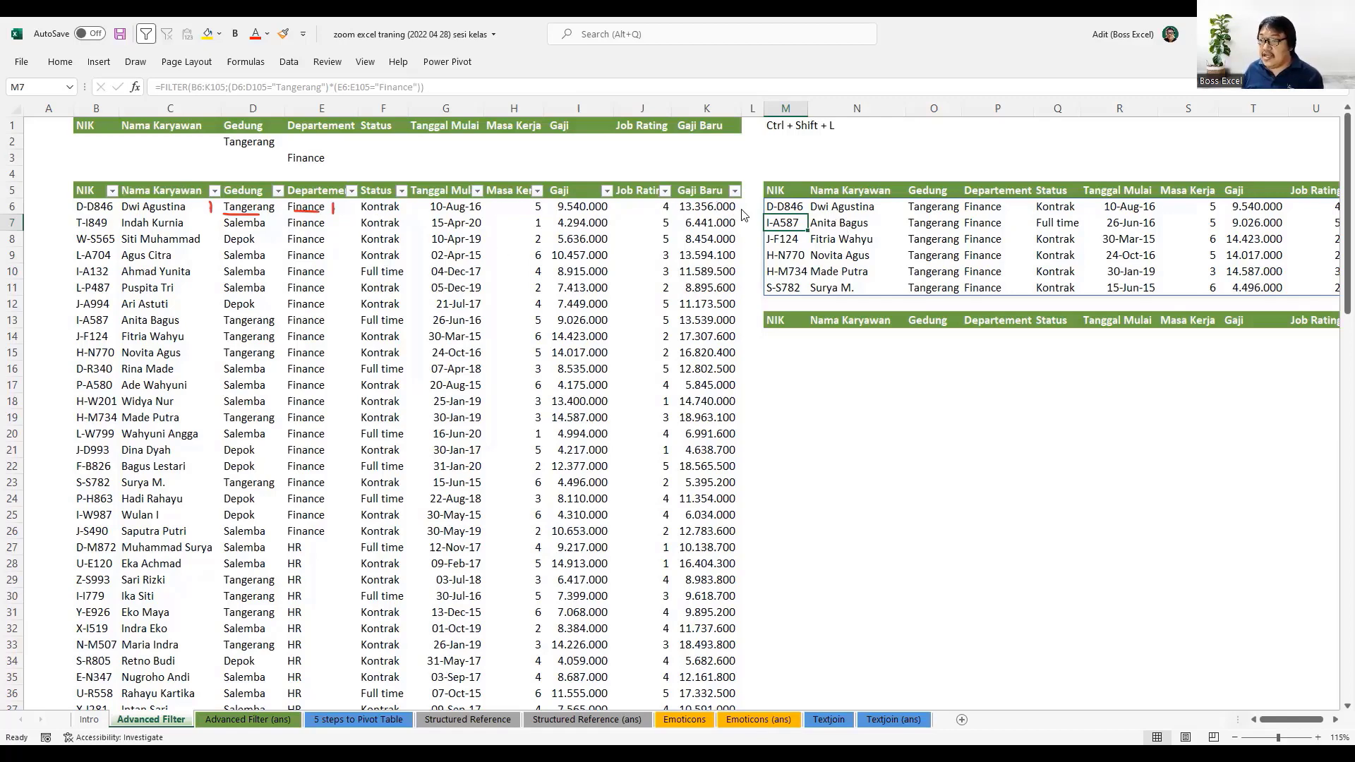
drag(741, 204, 758, 187)
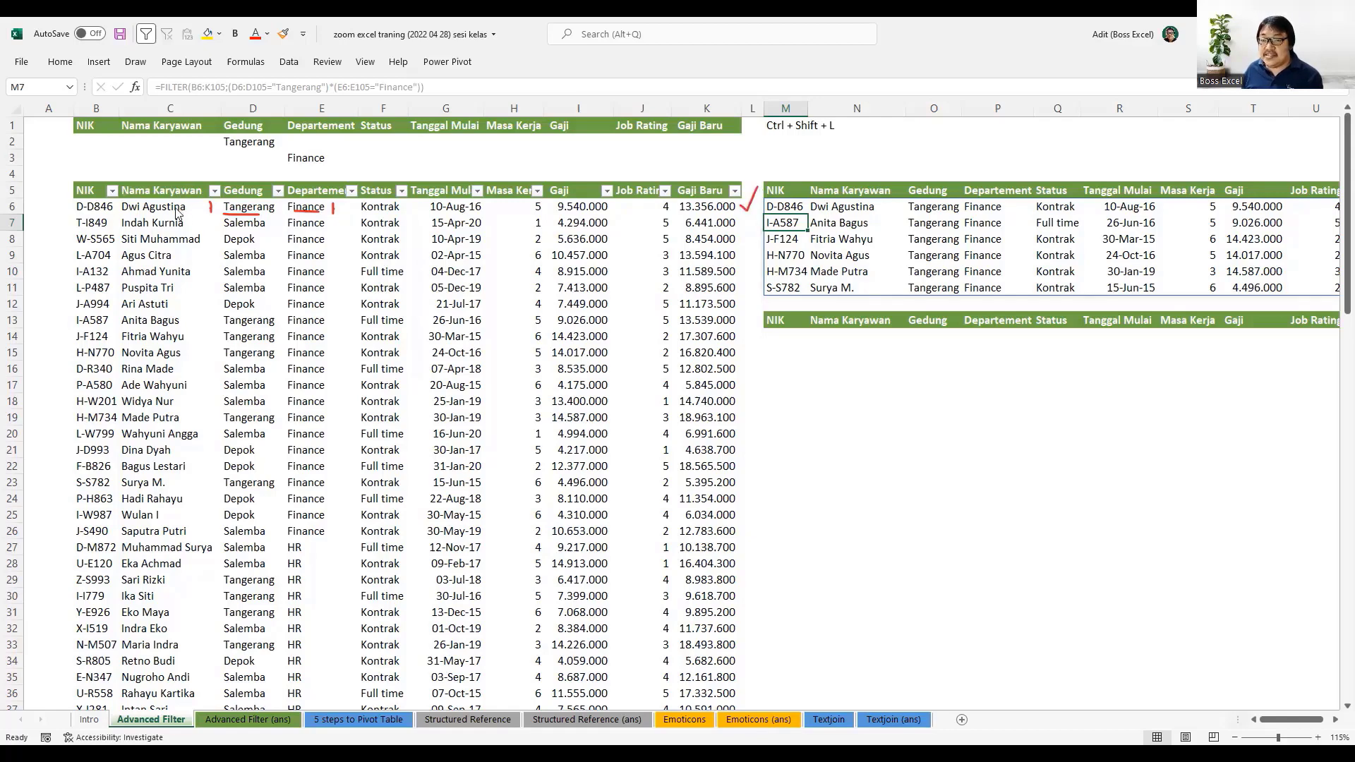
drag(818, 213, 866, 212)
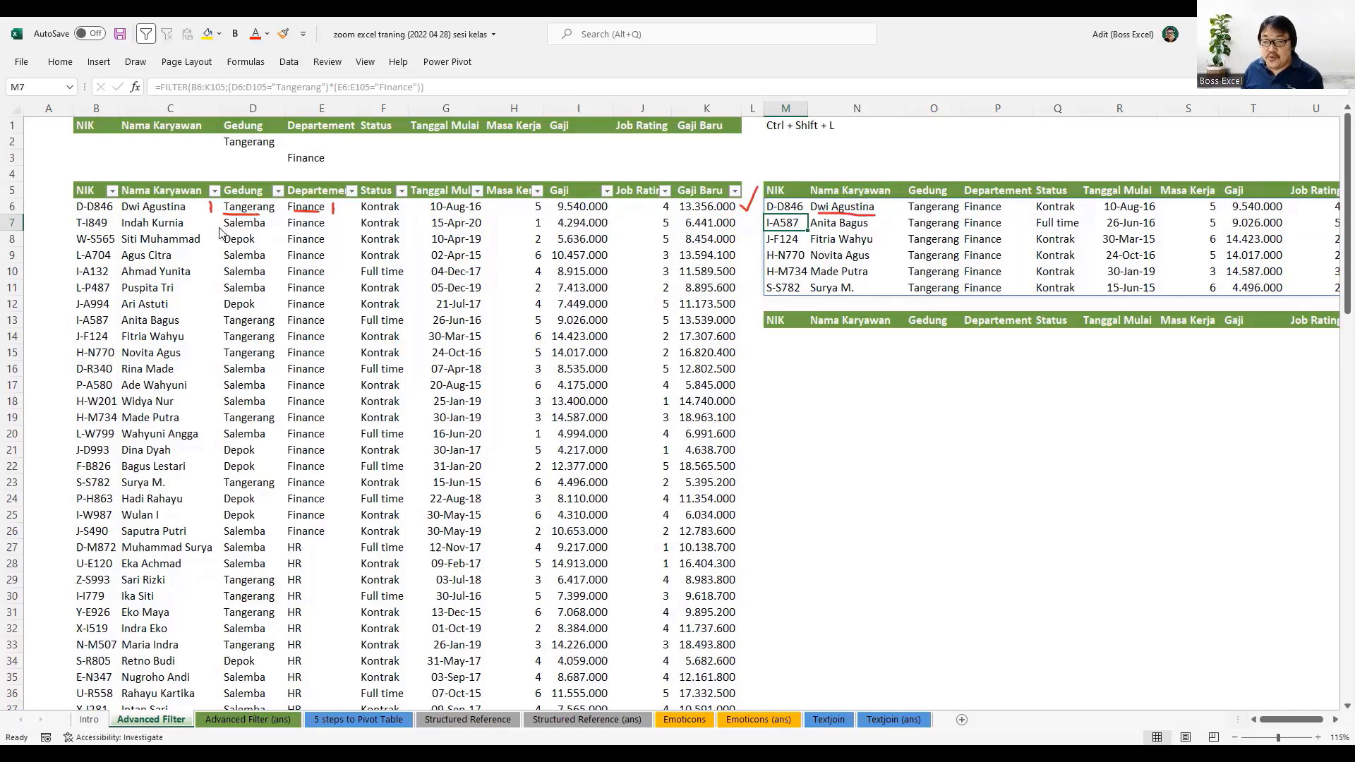
- Annotate row 7 with 0 for Salemba, 1 for Finance and a cross, and mark both conditions in row 13 with 1
mouse_move(229, 229)
mouse_down()
mouse_move(265, 229)
mouse_move(208, 223)
mouse_move(332, 227)
mouse_up()
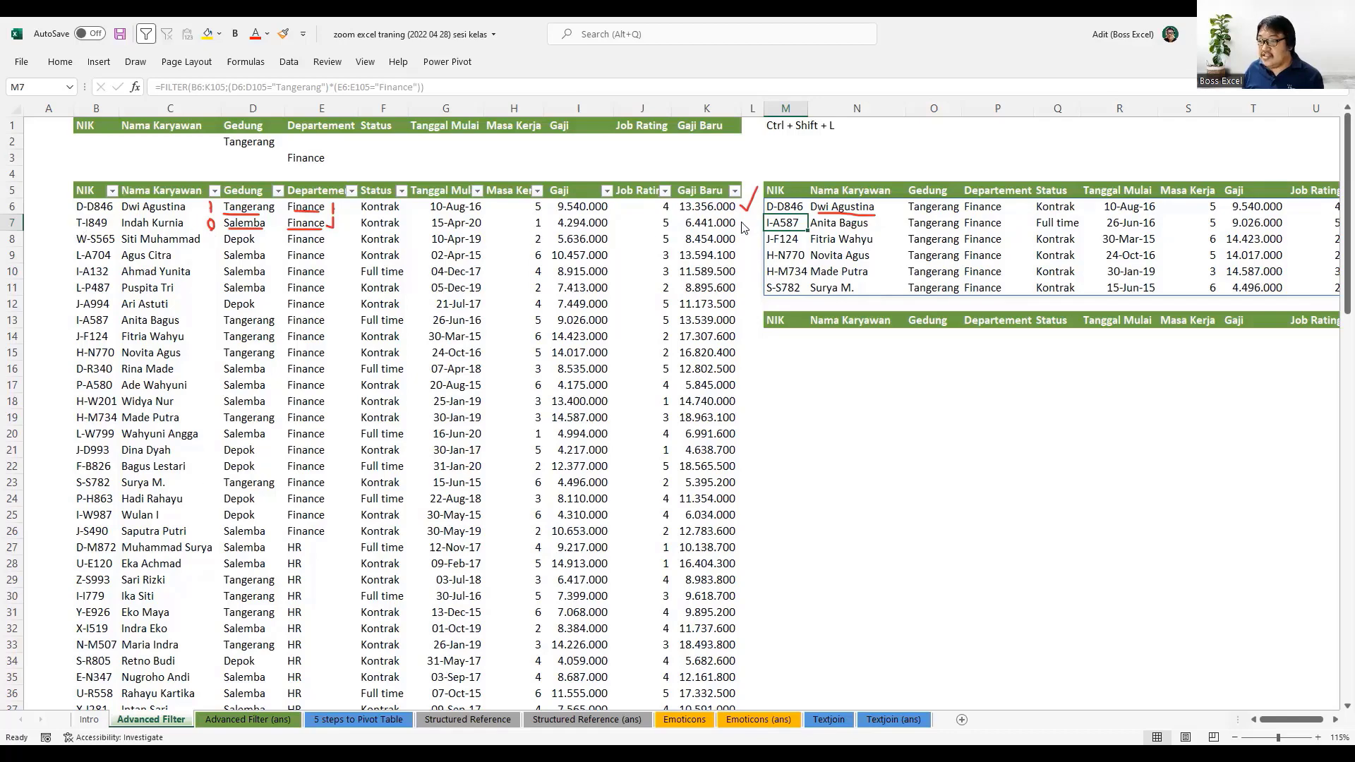
mouse_move(737, 217)
mouse_down()
mouse_move(750, 231)
mouse_move(732, 231)
mouse_up()
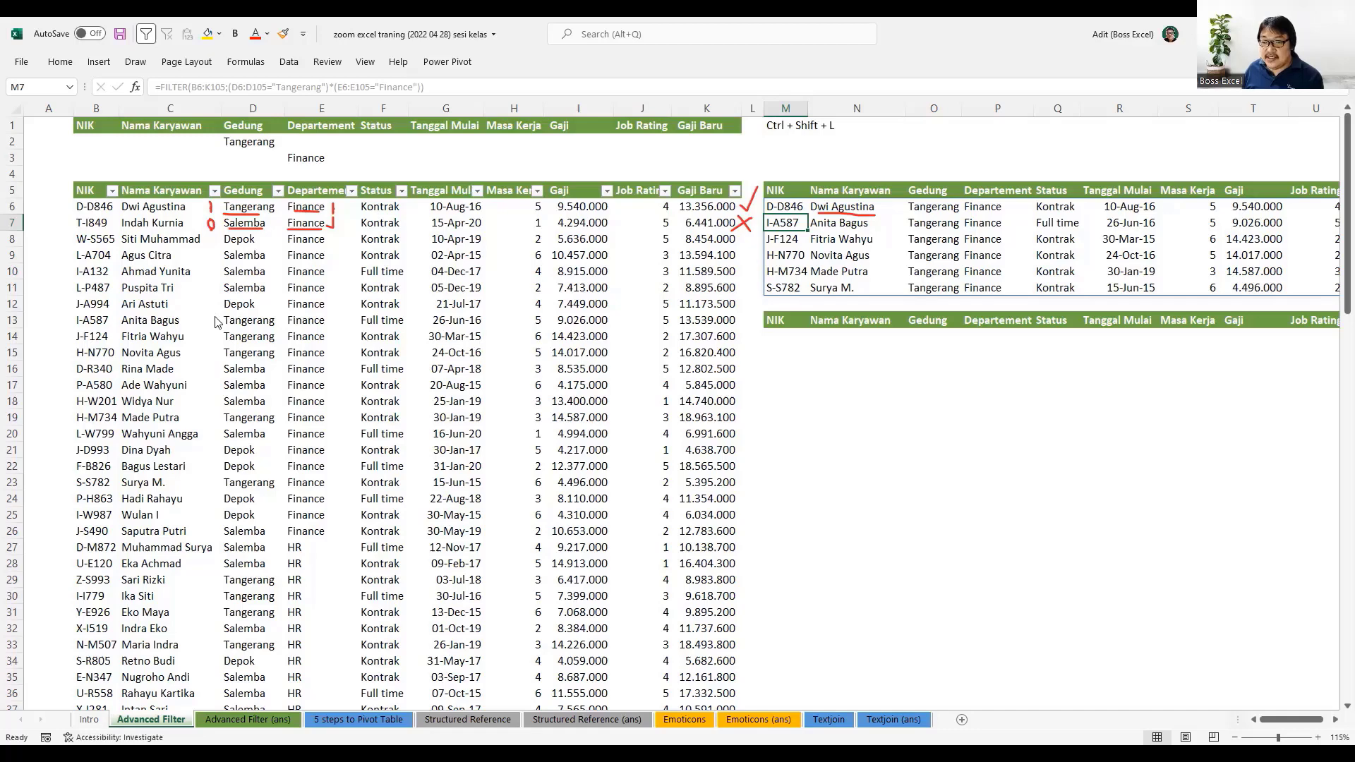
drag(214, 316, 215, 327)
drag(332, 315, 328, 326)
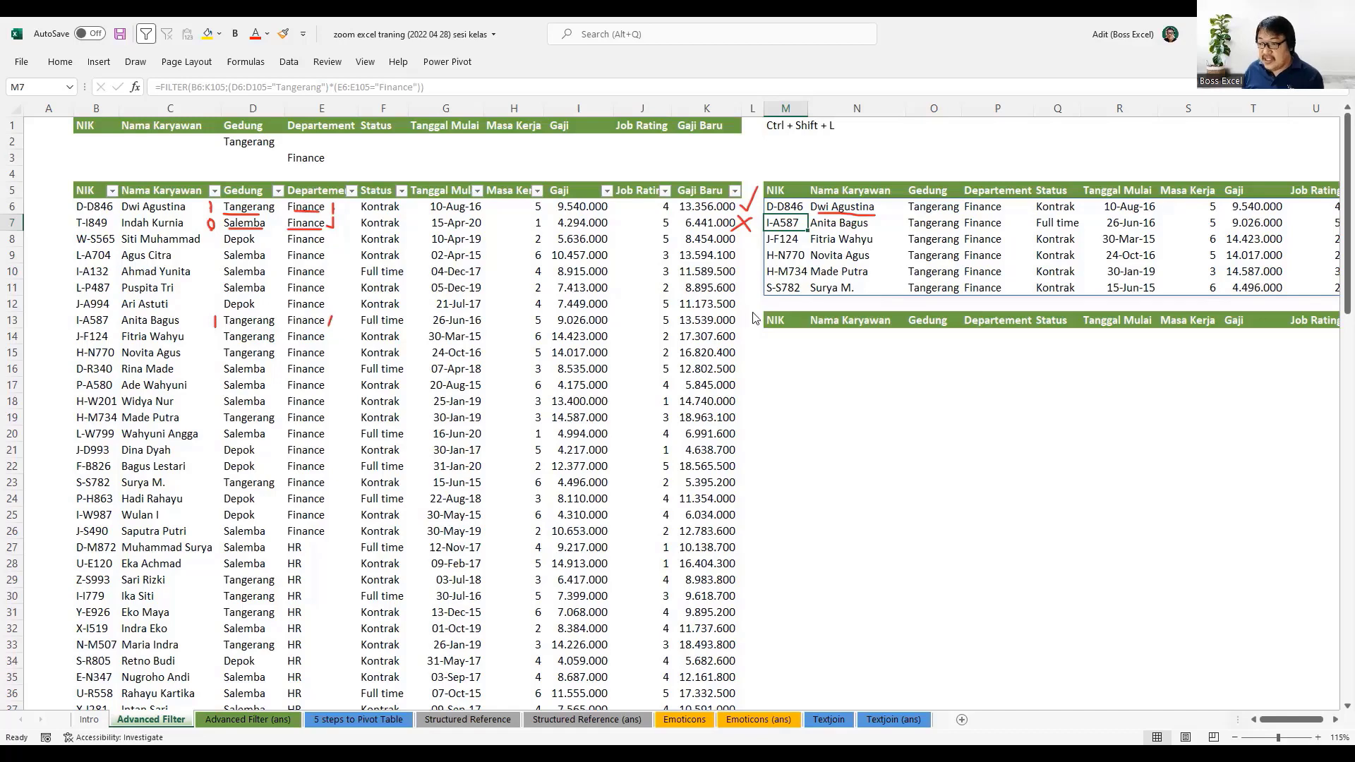
drag(742, 320, 746, 324)
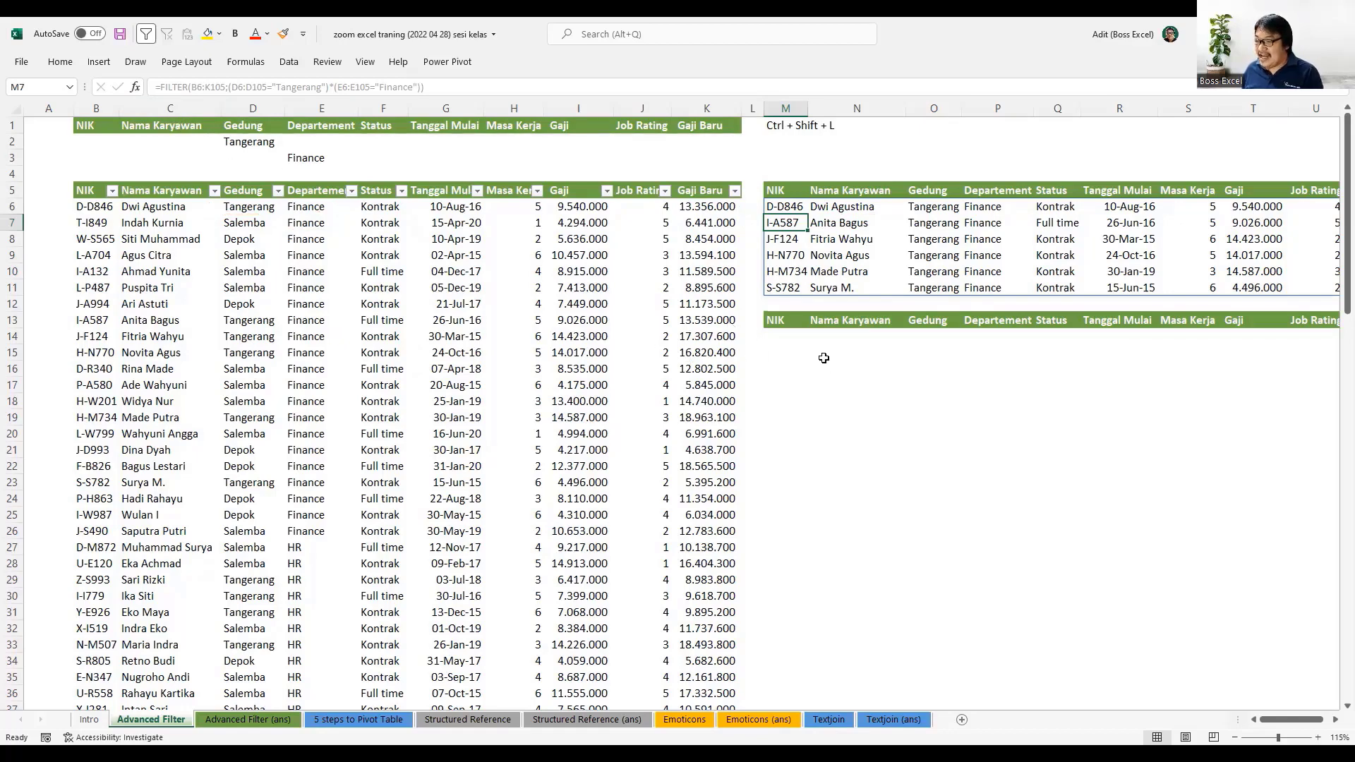
- Copy the FILTER formula text from M6 into M14, under the second result header row
click(774, 342)
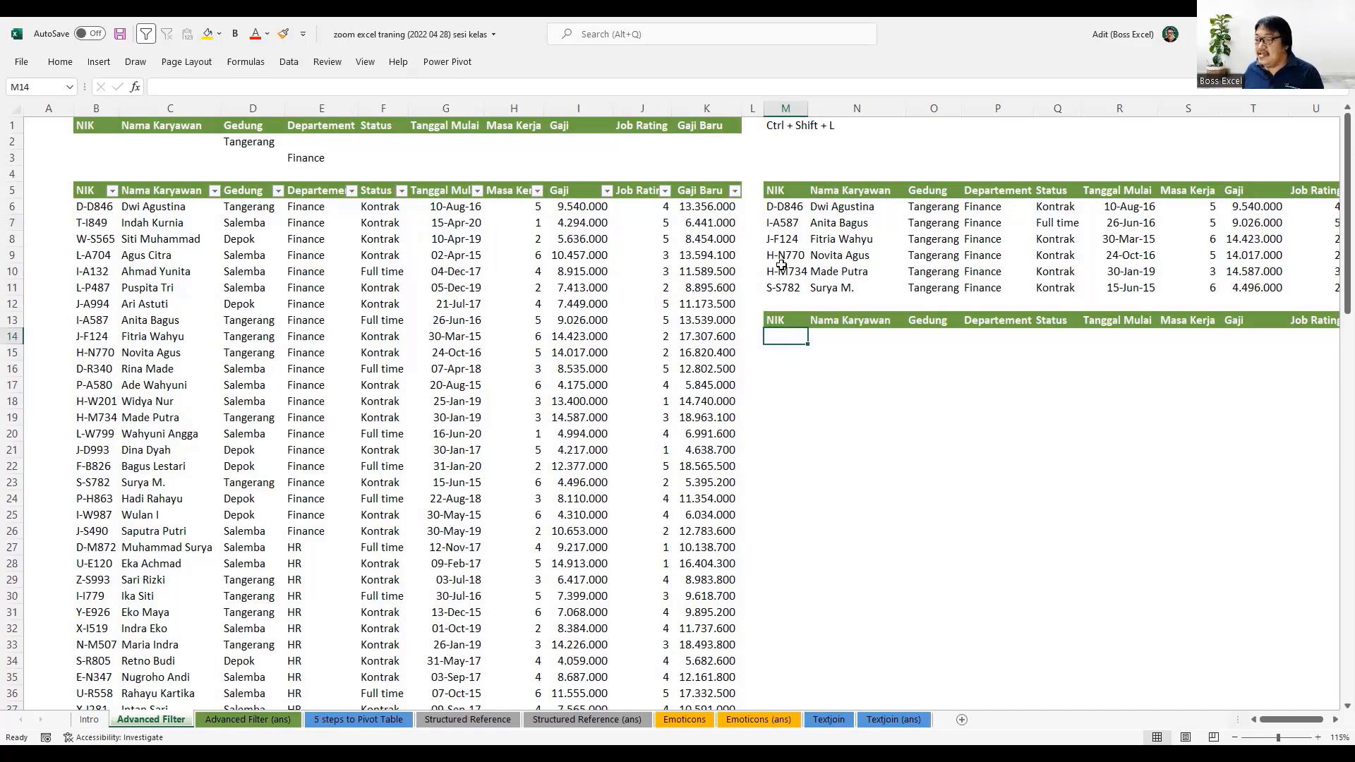
click(780, 208)
drag(424, 87, 126, 107)
key(ctrl+c)
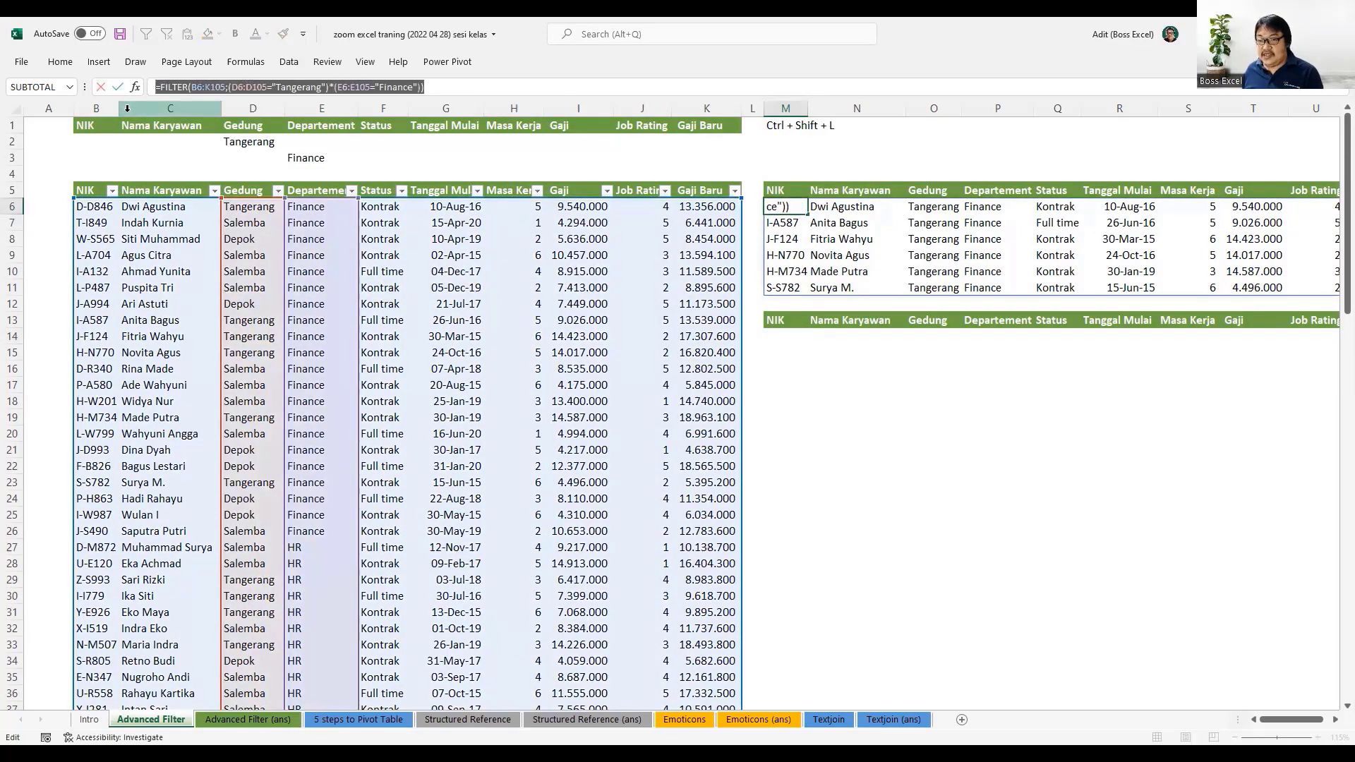
key(Escape)
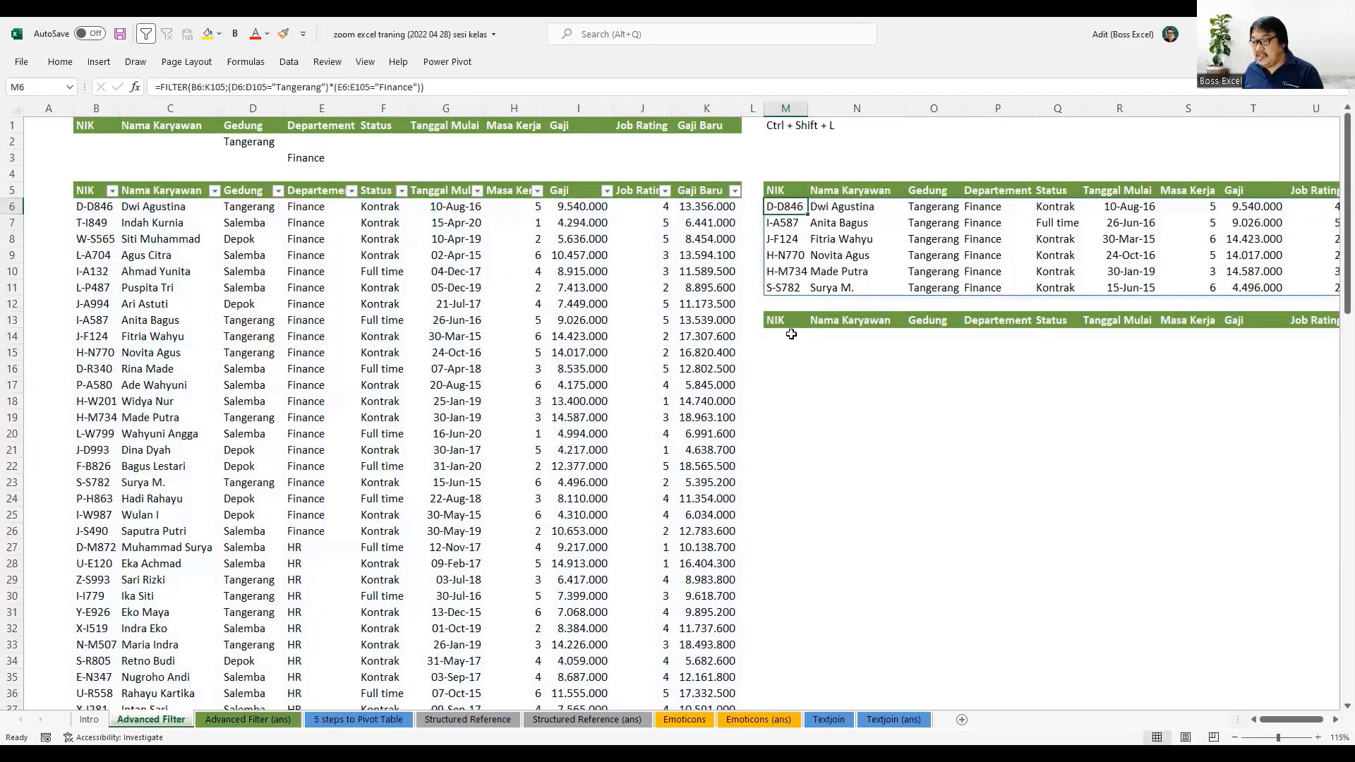
double_click(792, 339)
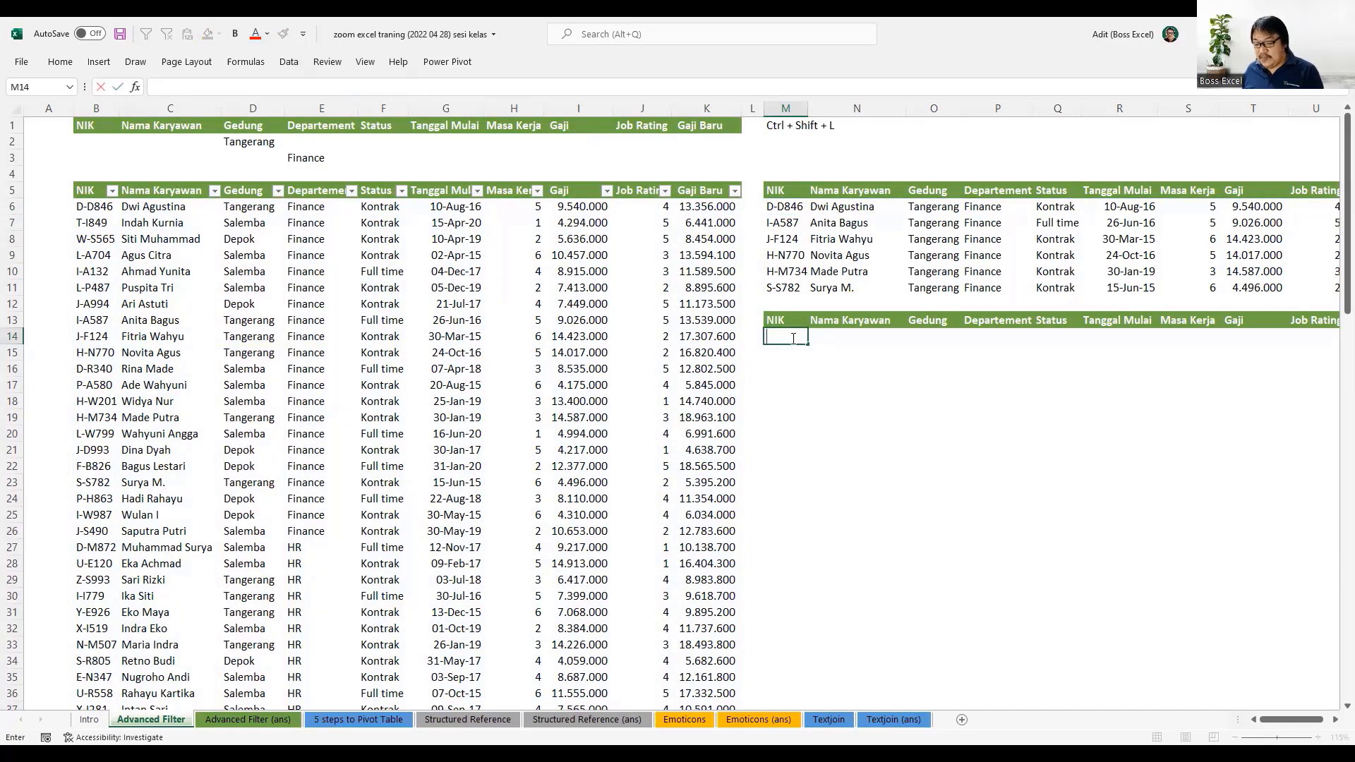
key(ctrl+v)
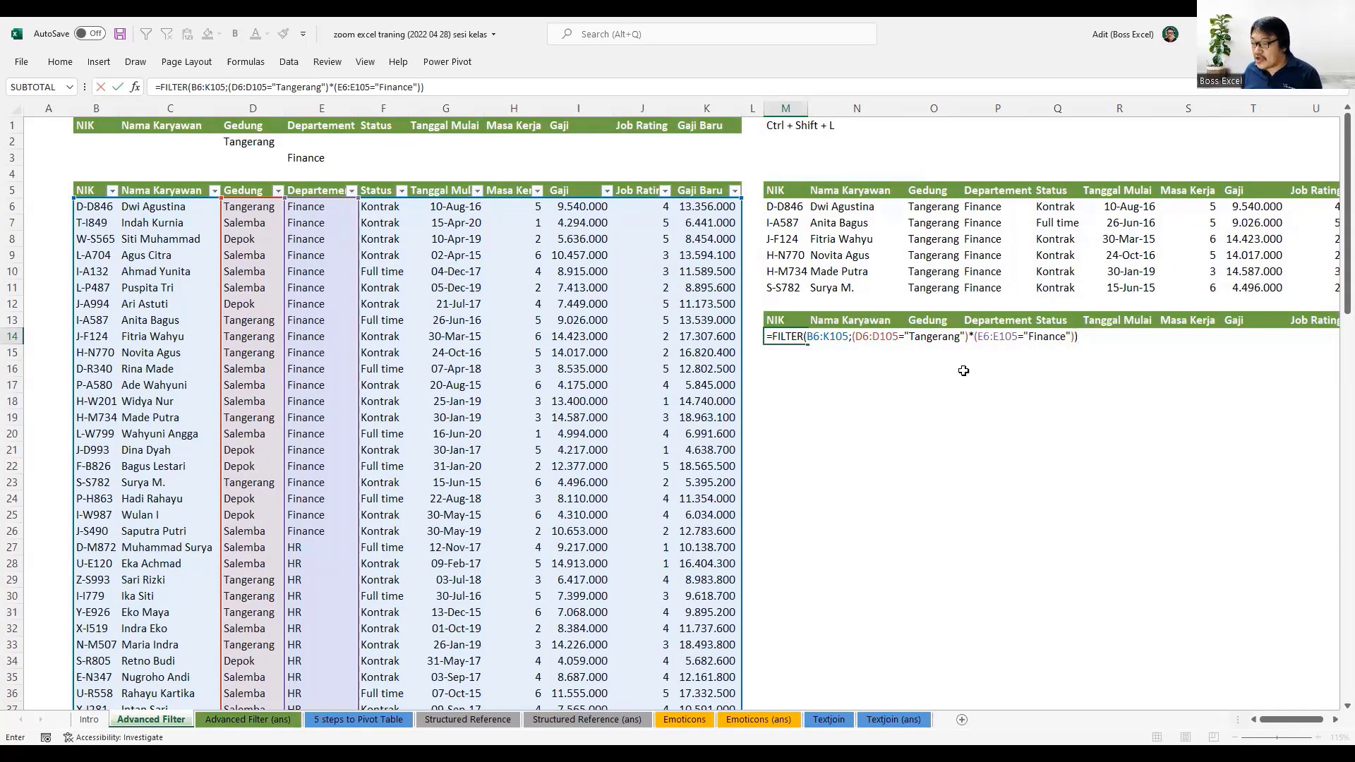
- Replace the * between the two conditions in the M14 formula with + for an OR combination, and complete it
click(985, 337)
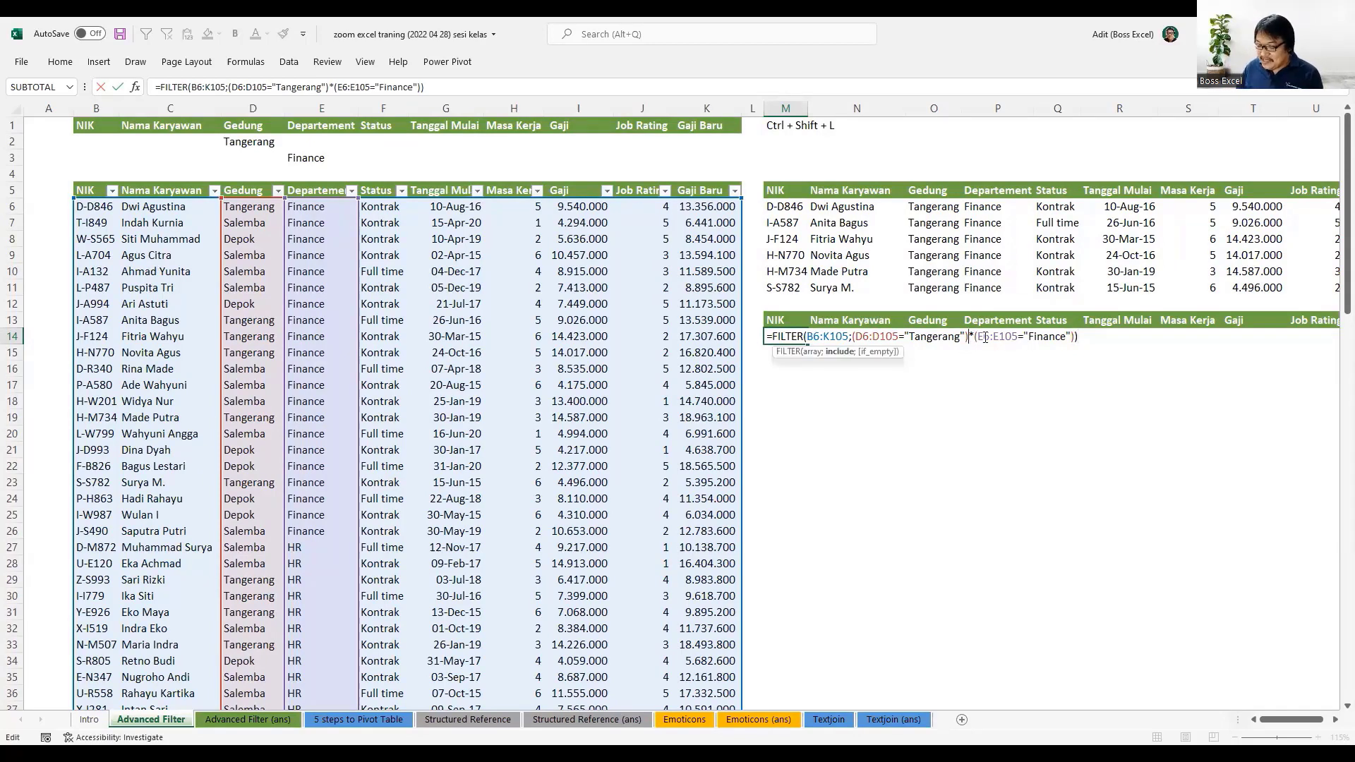
key(Delete)
text(+)
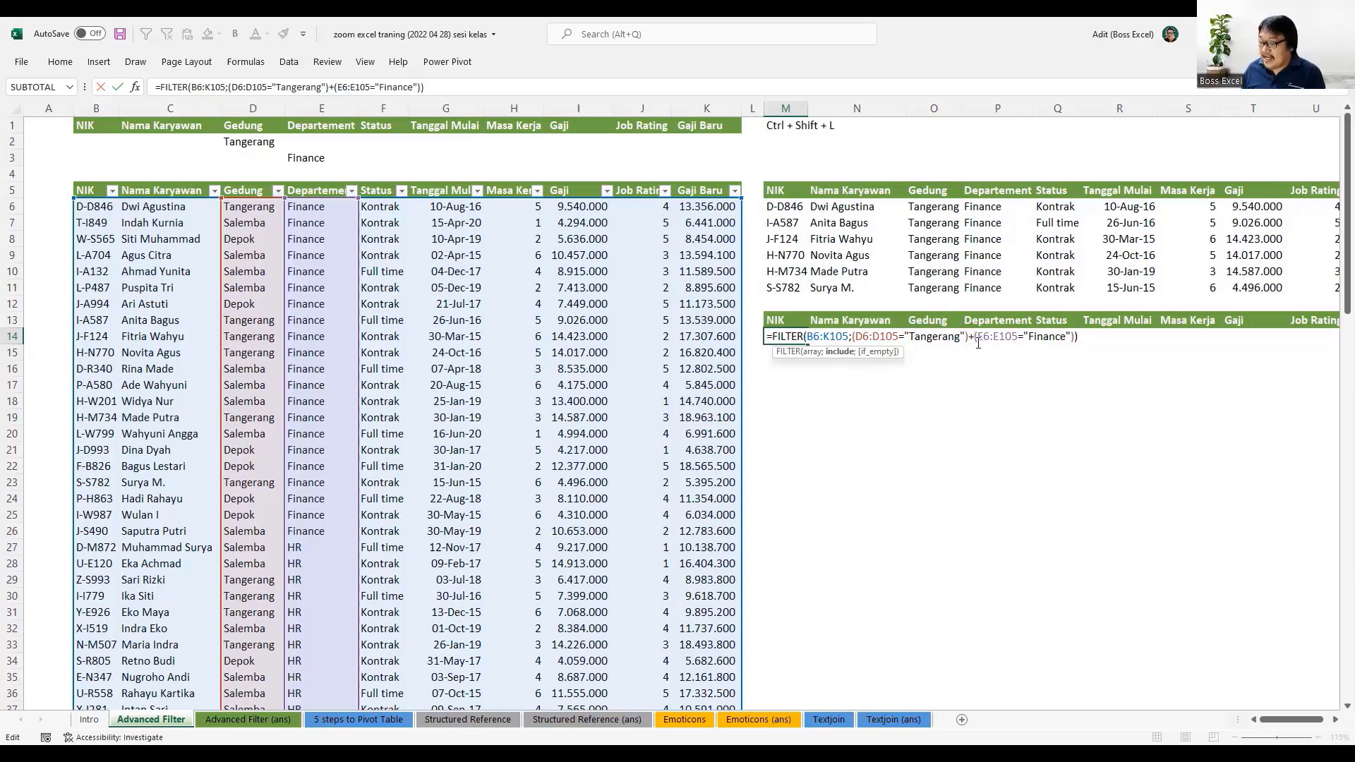
key(Return)
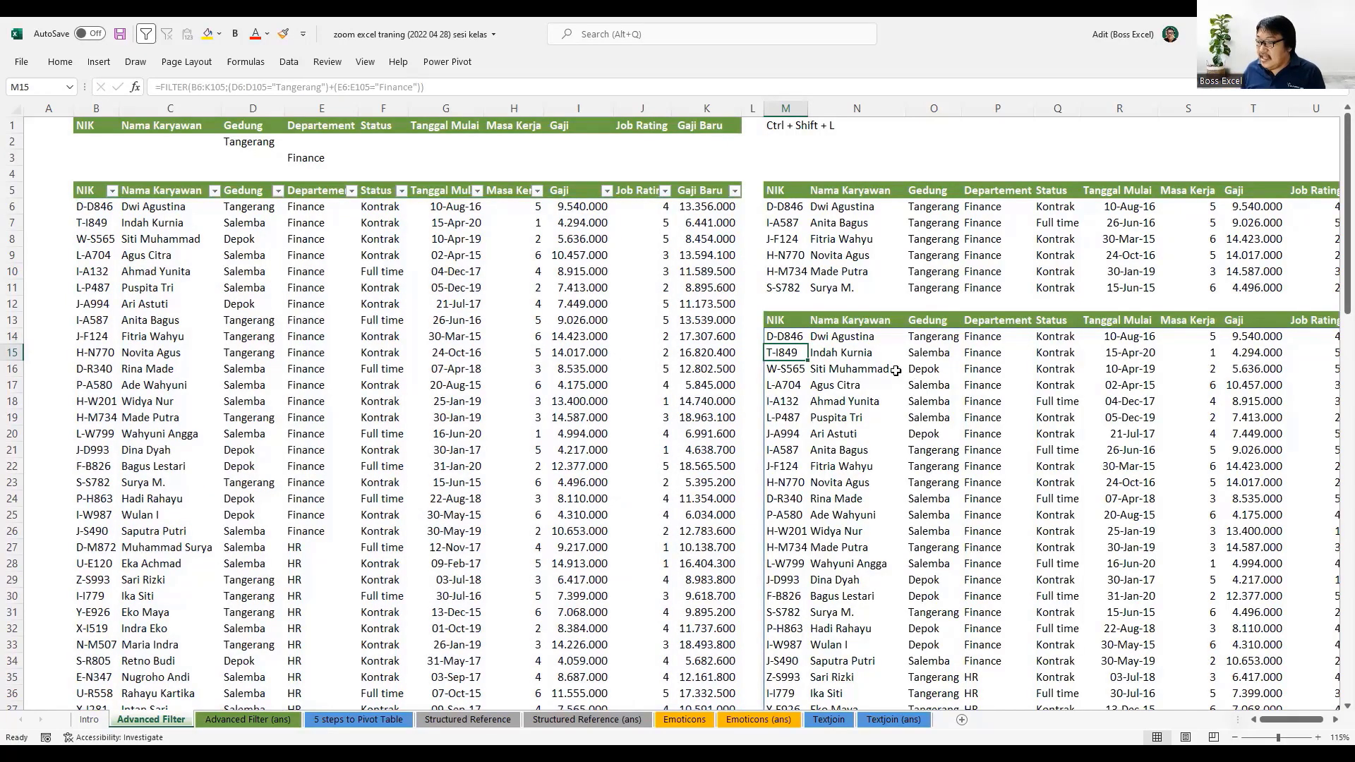
- Examine the OR results by highlighting the Finance entries in P14:P34 and the Tangerang entries from O35 to O49
scroll(972, 348, down, 2)
scroll(972, 348, down, 1)
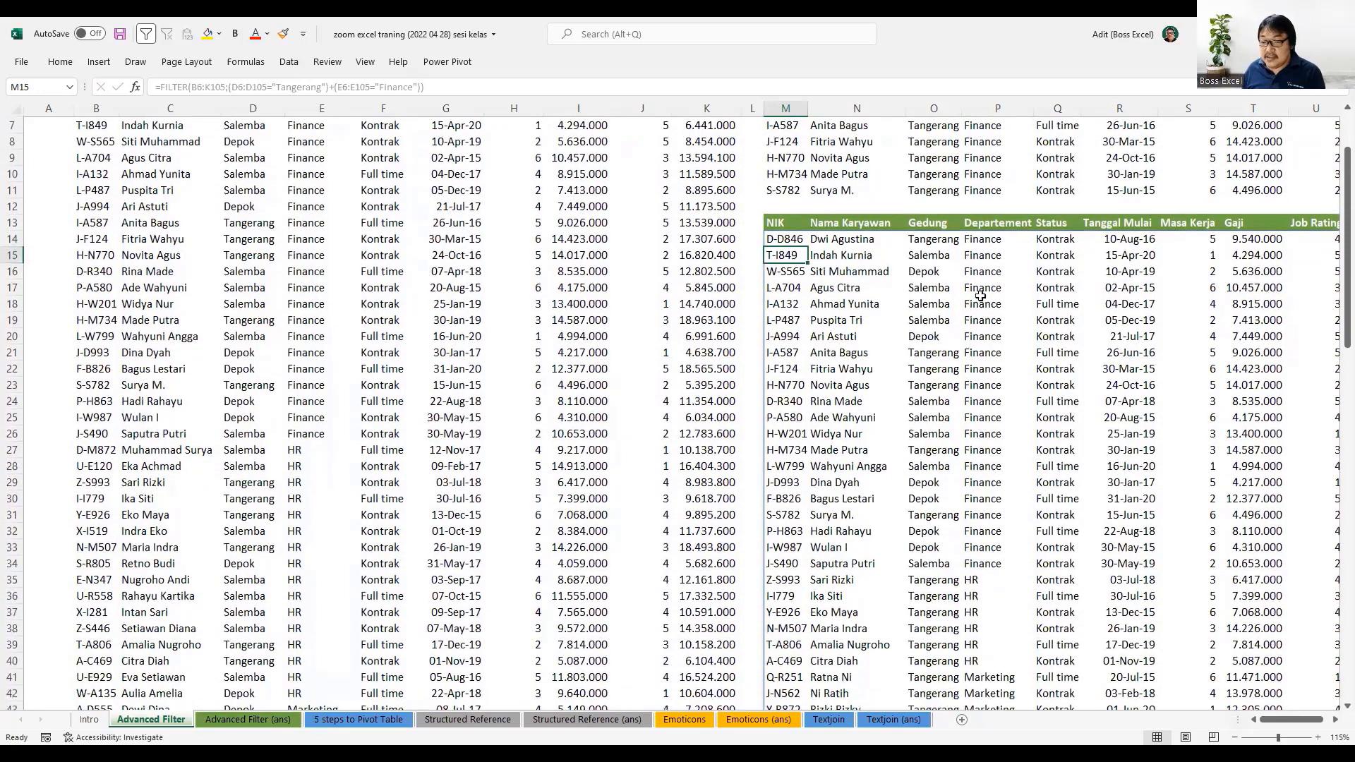
drag(973, 239, 989, 563)
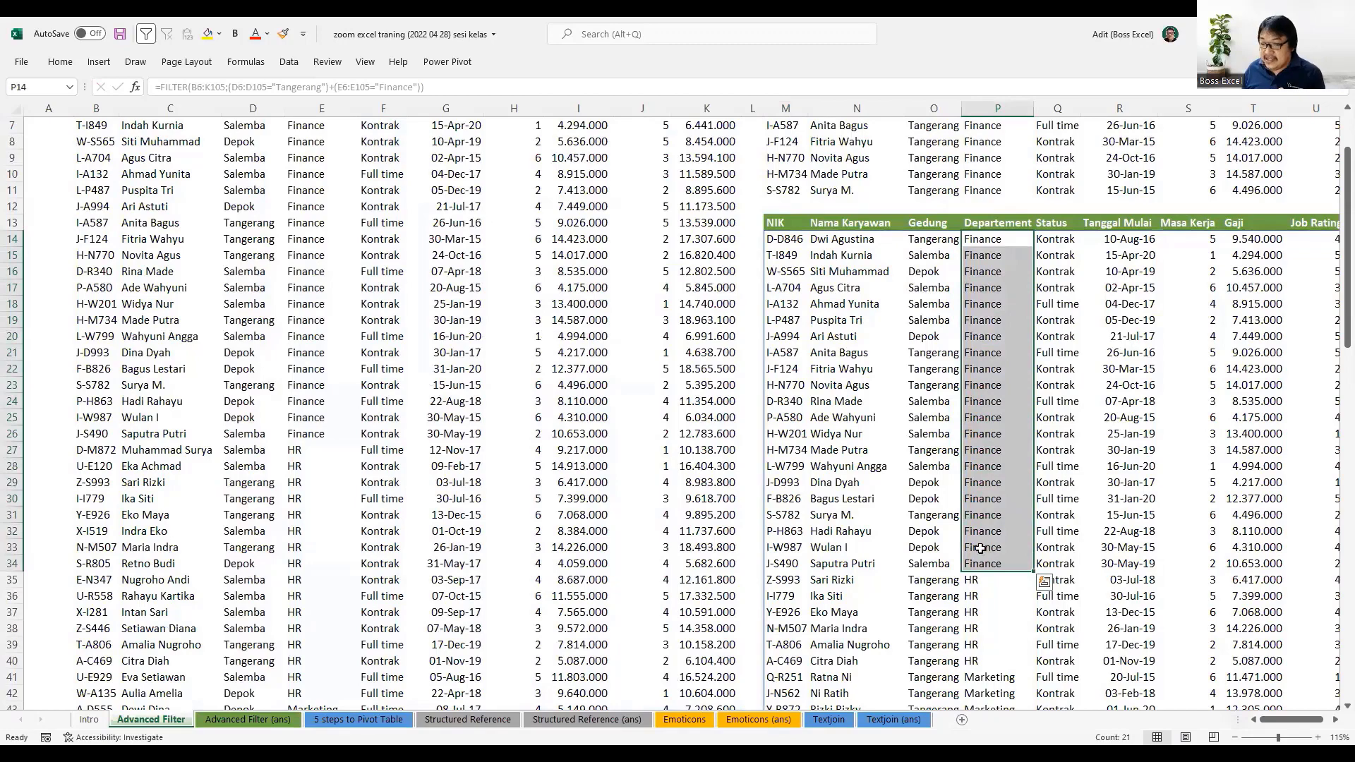
scroll(981, 548, down, 1)
scroll(936, 441, down, 3)
drag(936, 440, 934, 661)
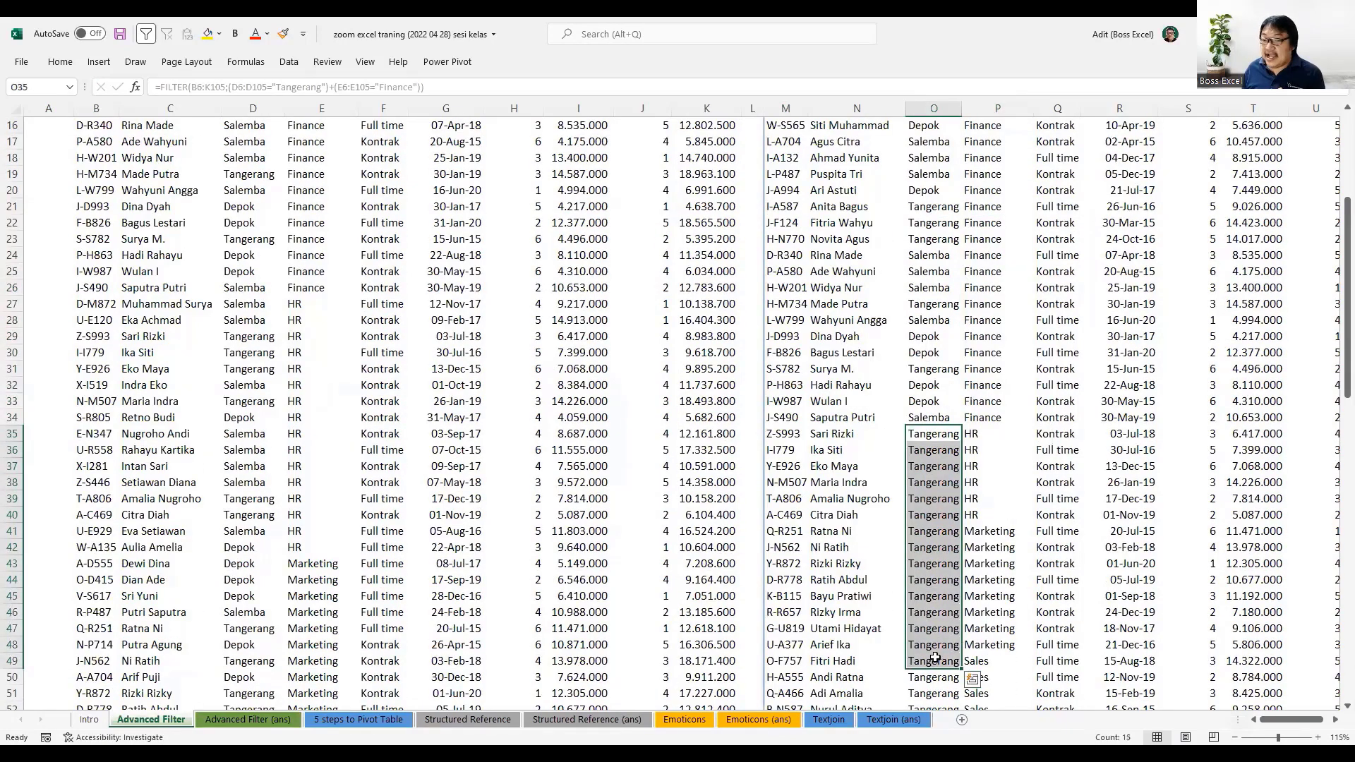
- Inspect the FILTER formula in M14 and leave it without editing
scroll(949, 592, up, 5)
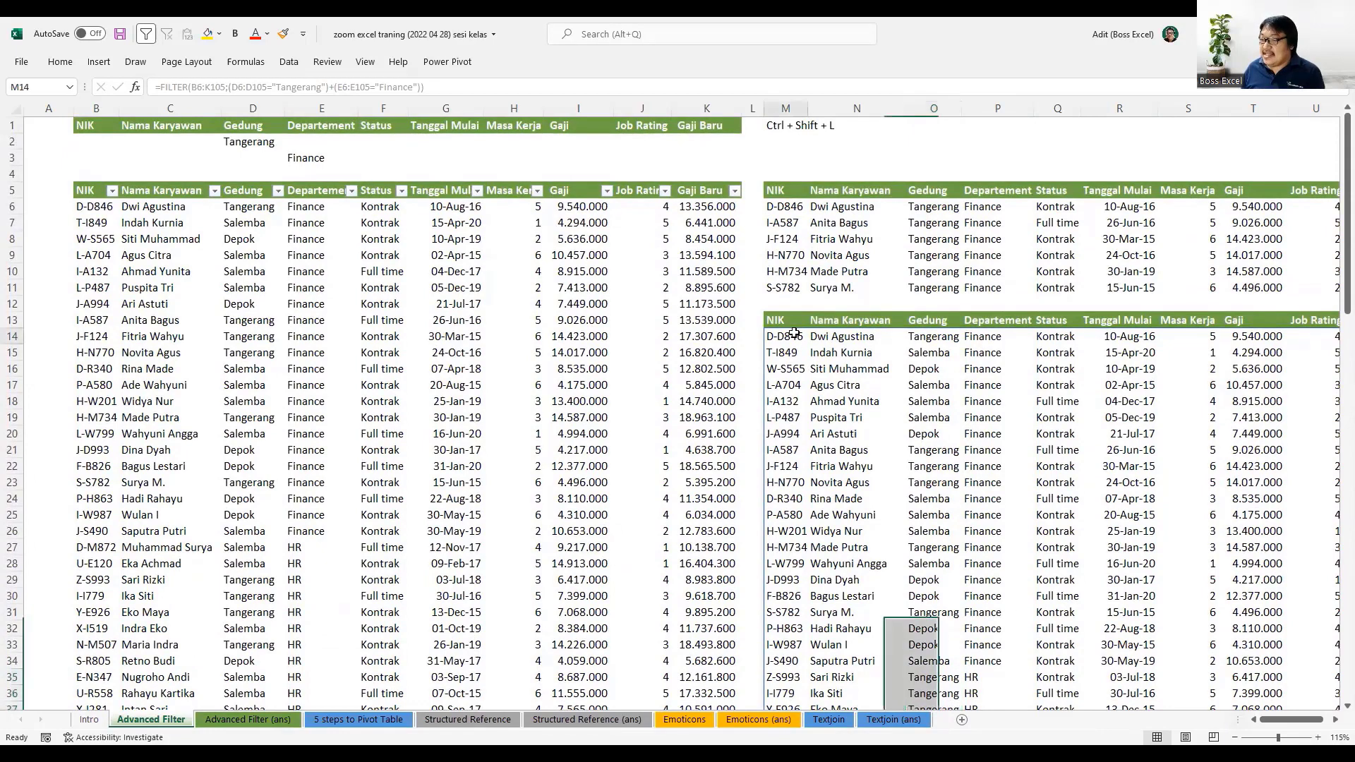
click(803, 337)
double_click(803, 336)
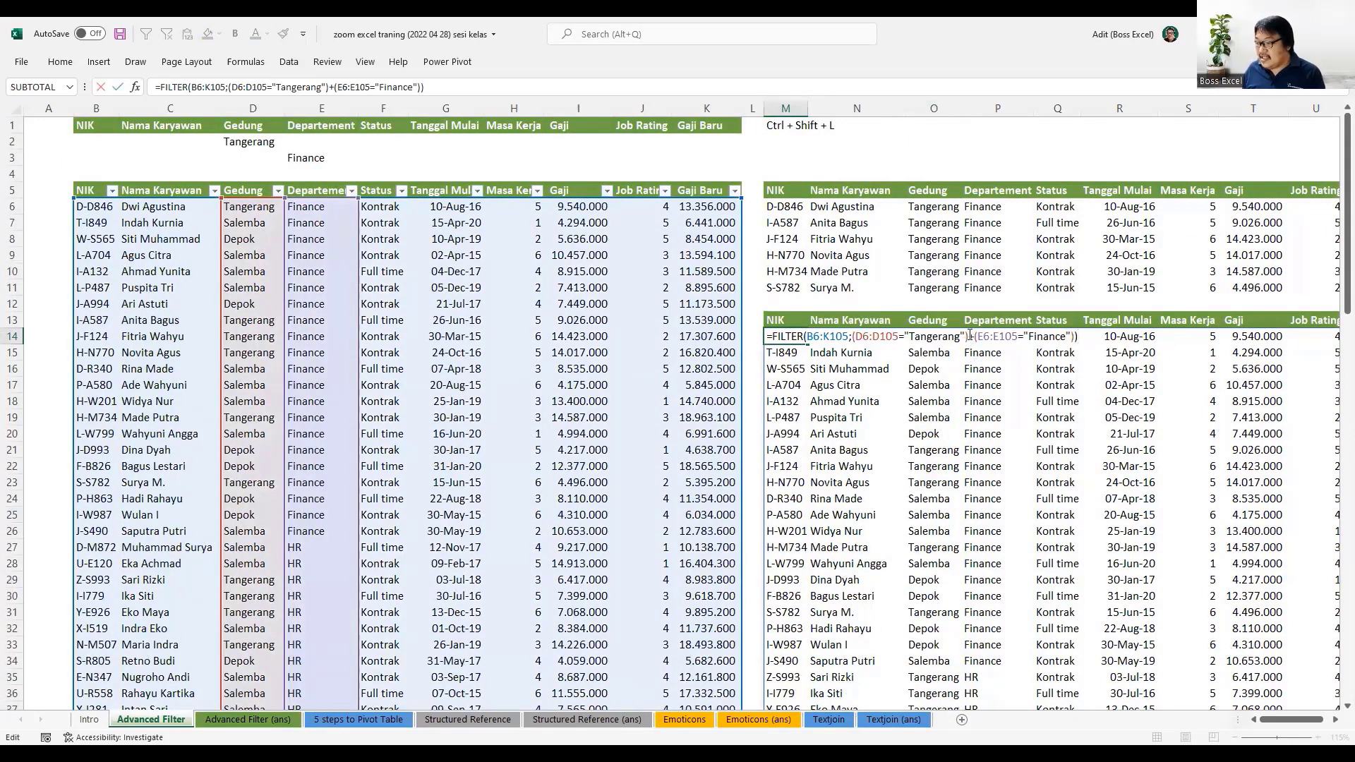
key(Escape)
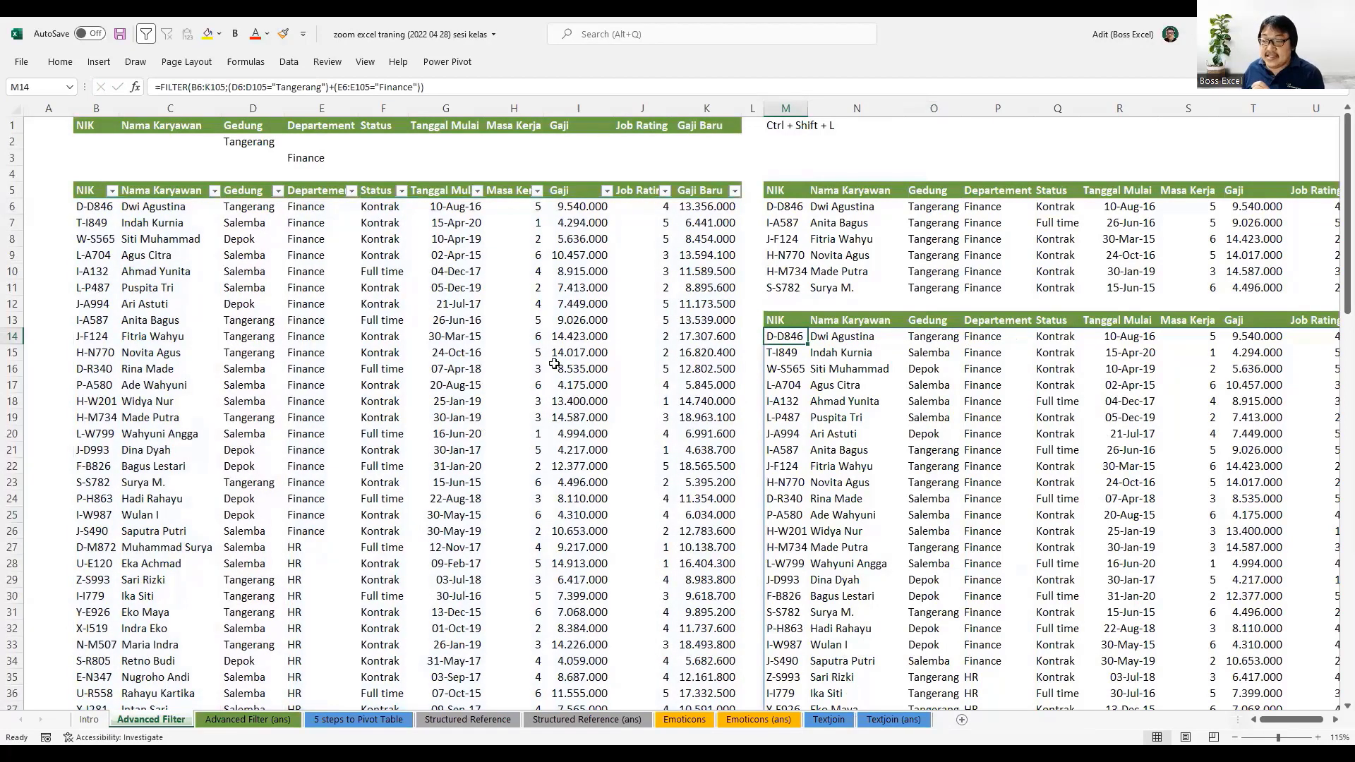
- With the red pen, mark Tangerang and Finance in row 6 with 1 each and tick the row
click(135, 61)
click(130, 106)
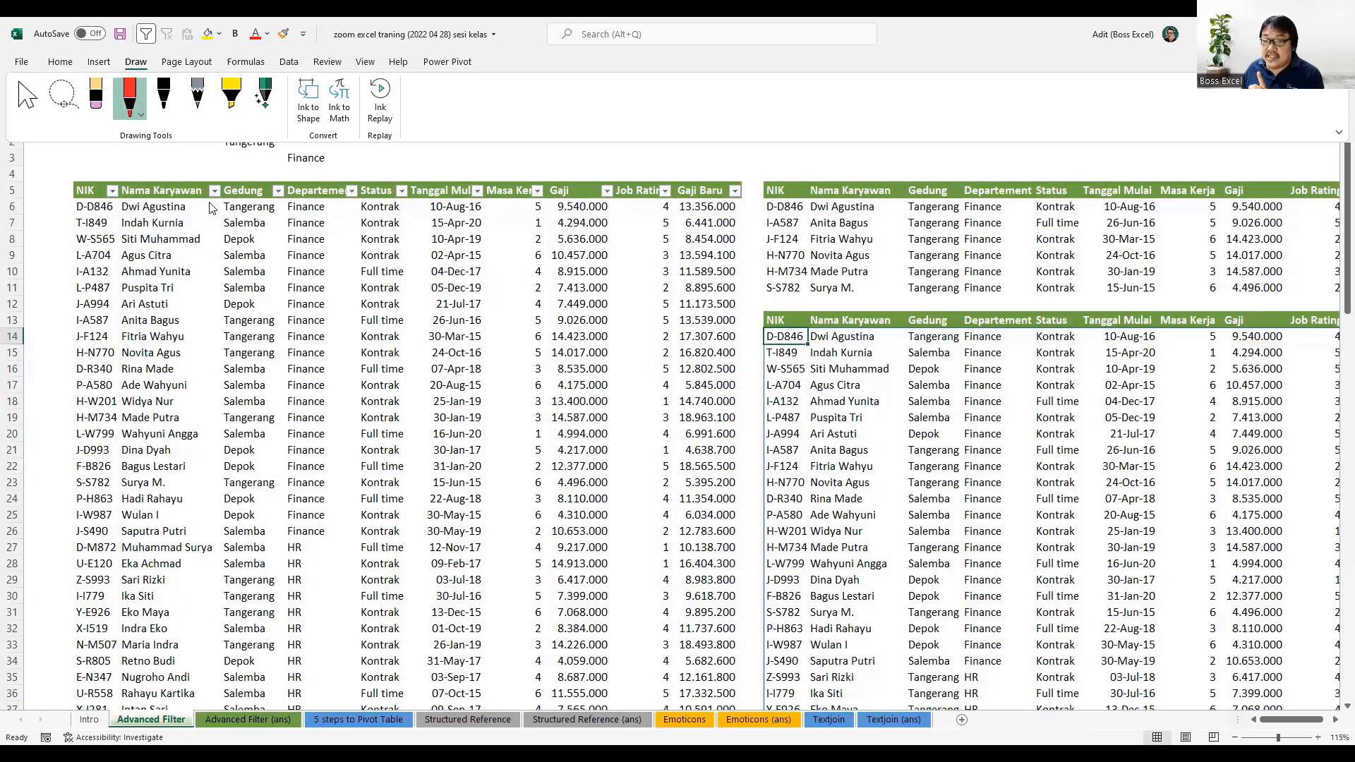
drag(209, 205, 211, 217)
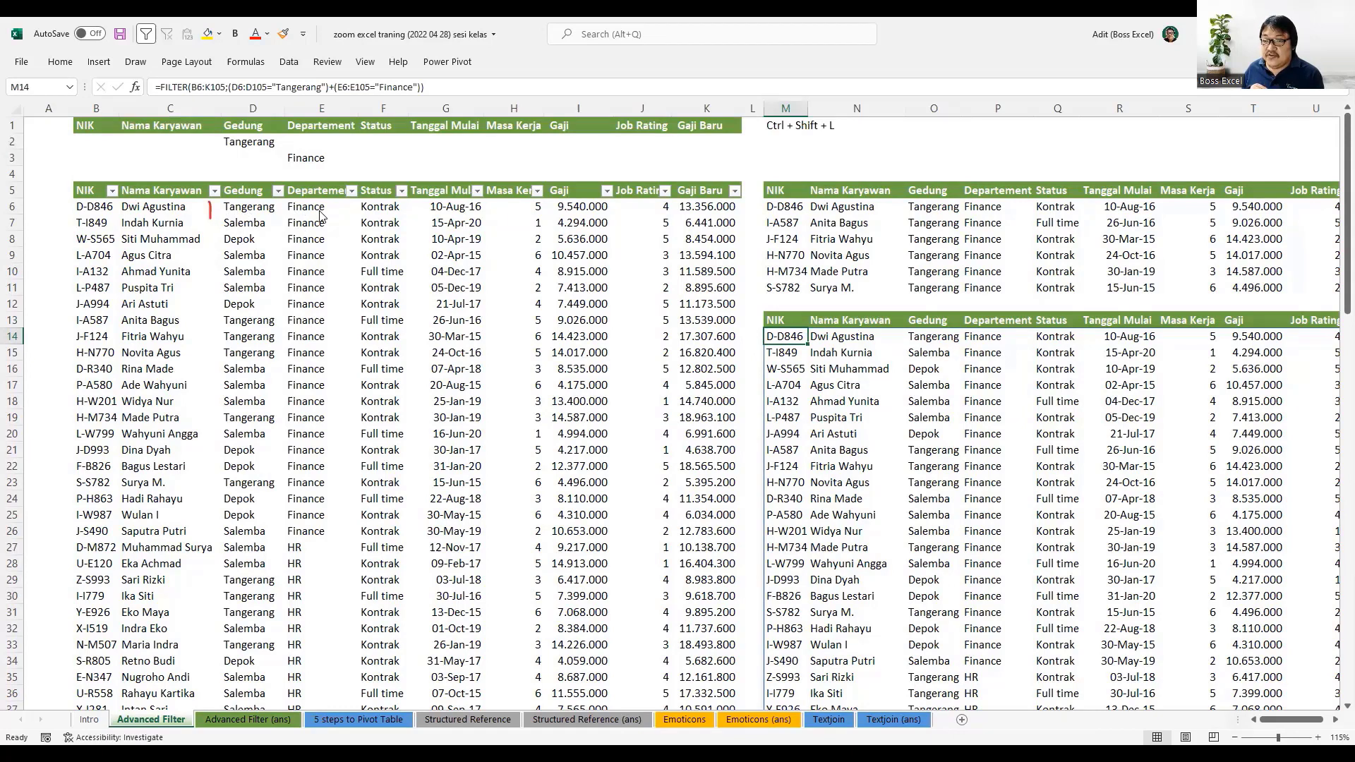
drag(336, 203, 337, 215)
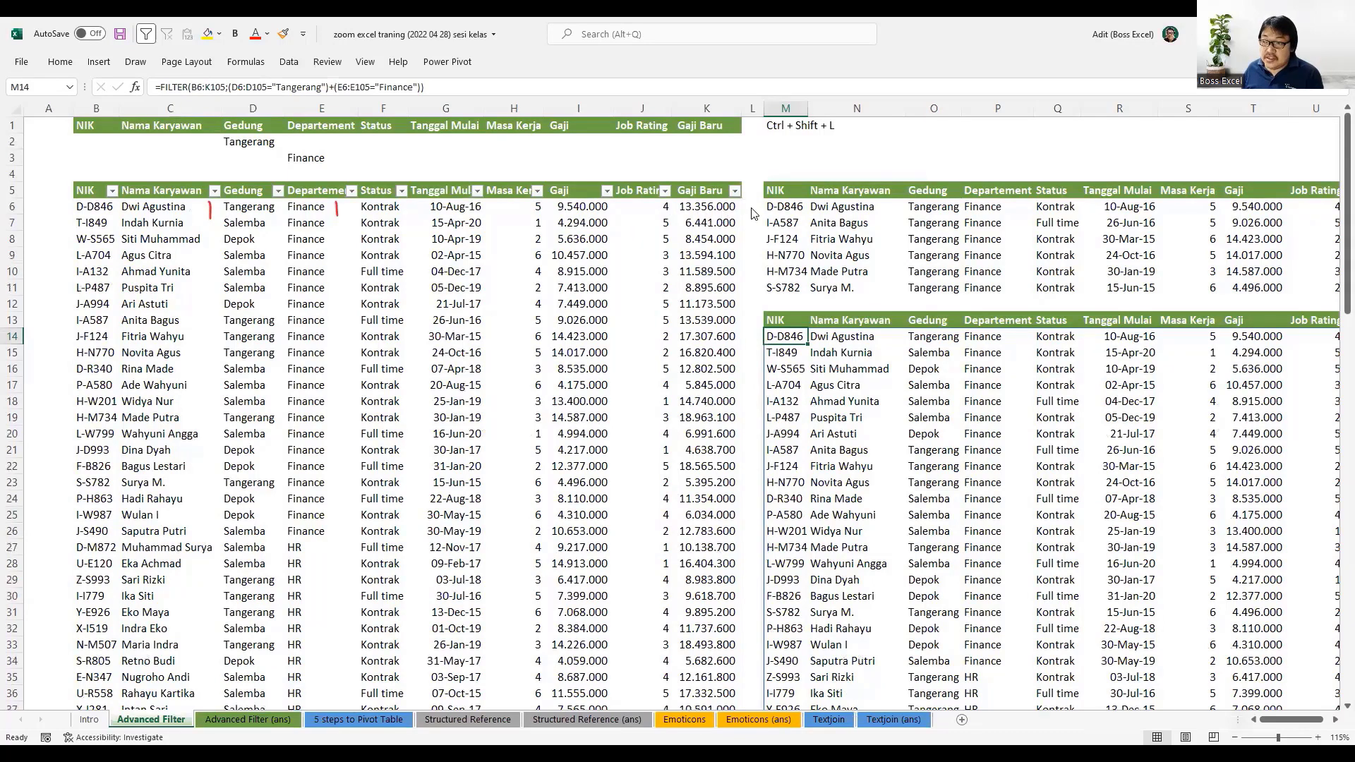
drag(742, 204, 753, 200)
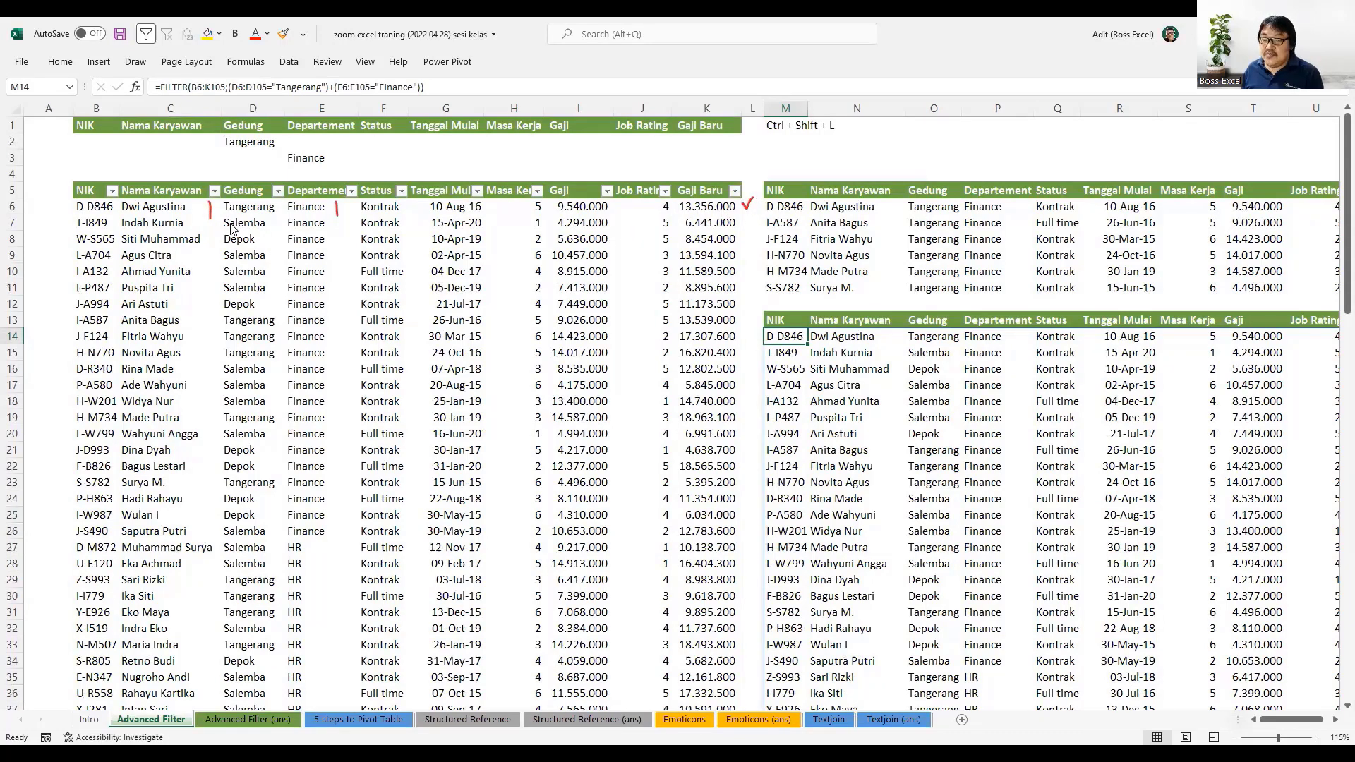
- Annotate row 7 with 0 for Salemba, 1 for Finance and a tick
drag(211, 228, 213, 222)
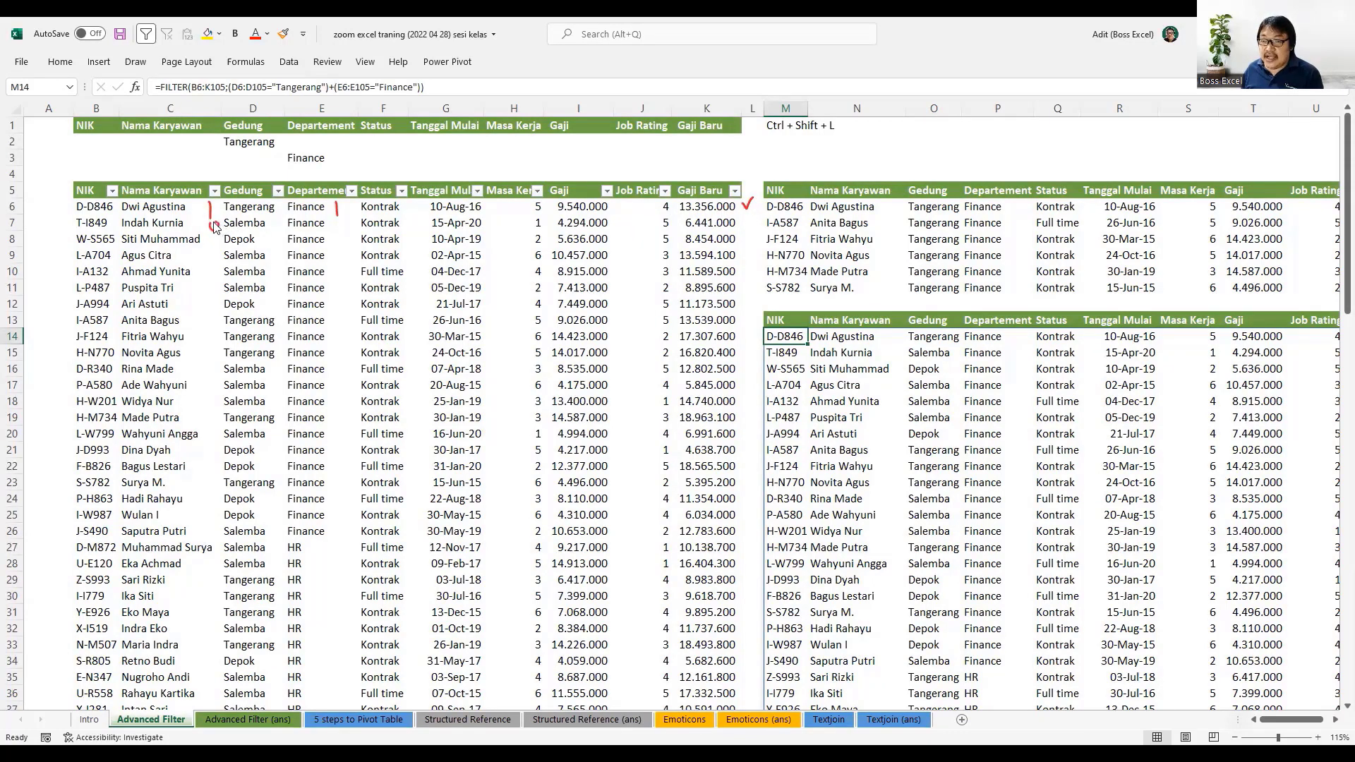
drag(338, 220, 339, 234)
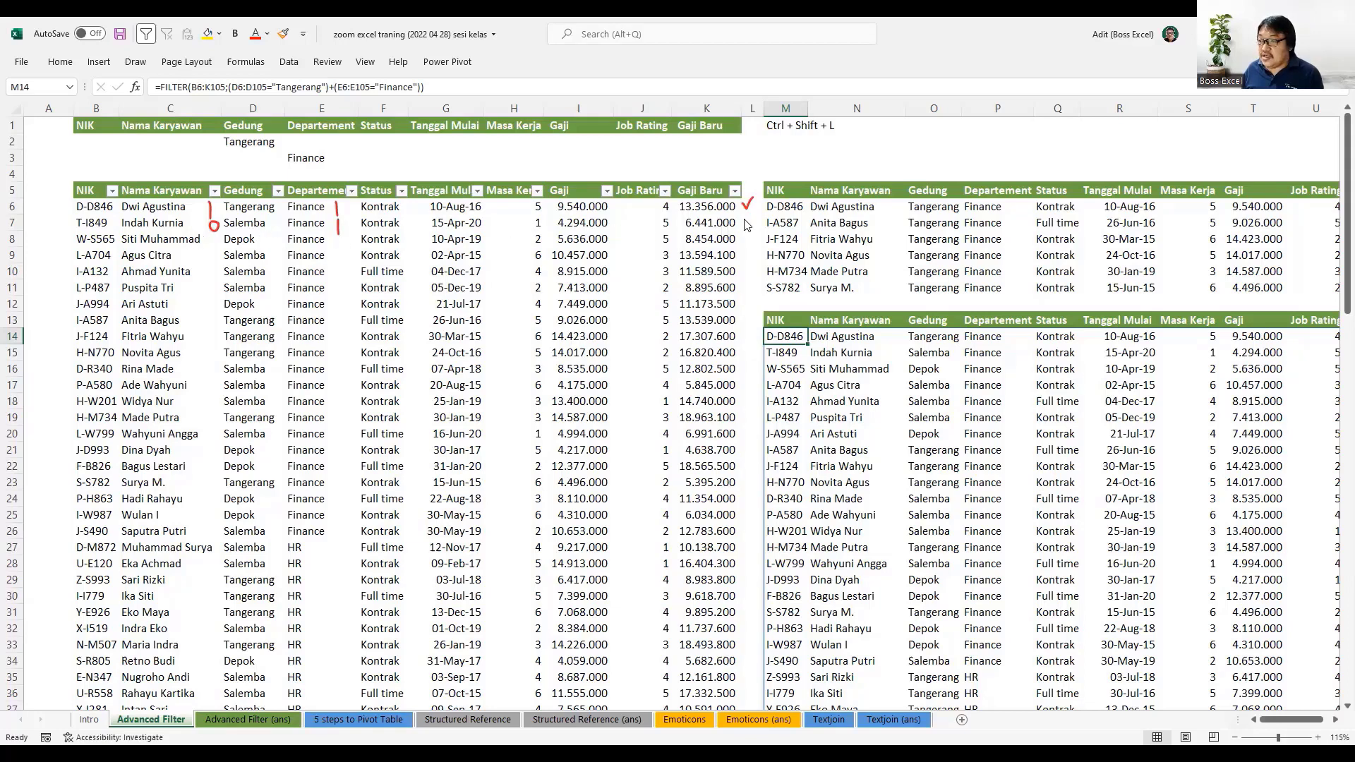
drag(742, 225, 752, 215)
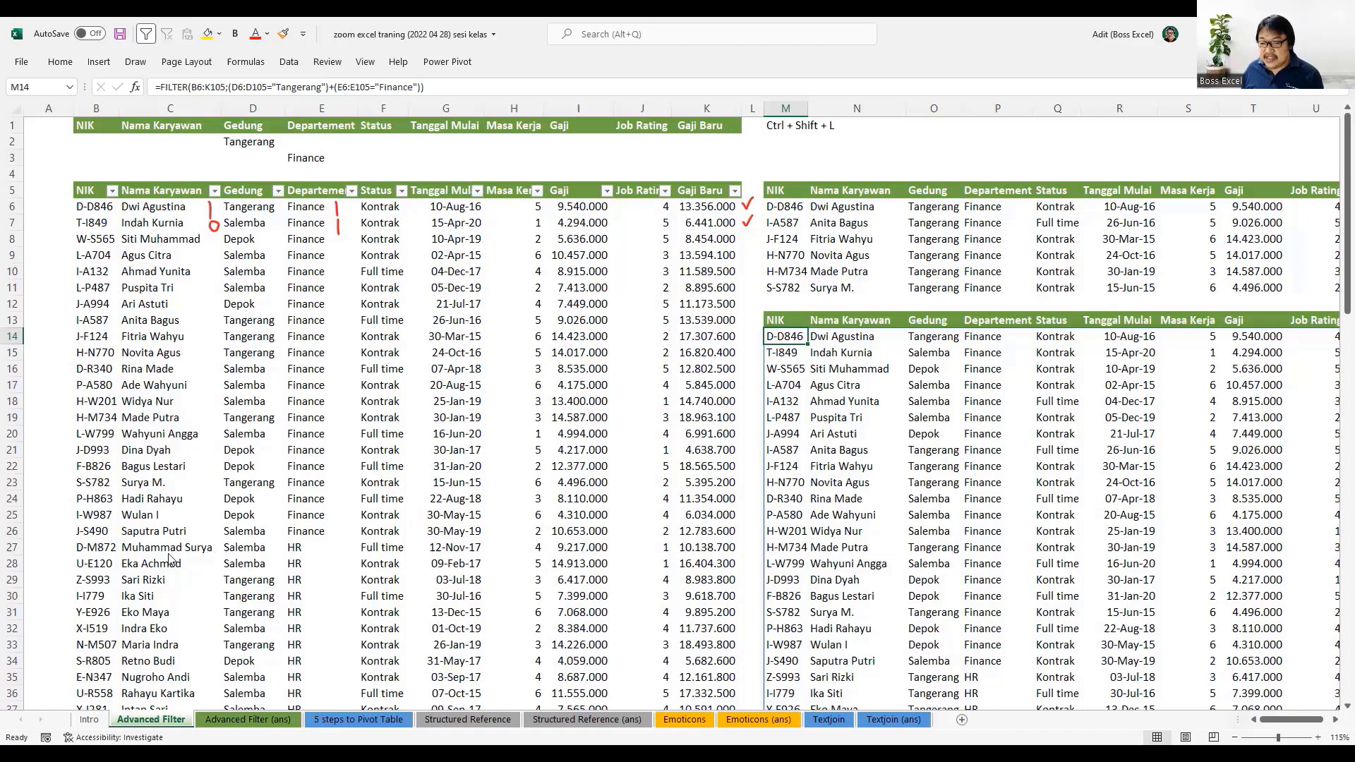
- Underline the employee in row 27, mark Salemba and HR 0 with a cross, and underline the employees in result rows 34 and 35
mouse_move(123, 556)
mouse_down()
mouse_move(192, 557)
mouse_move(217, 541)
mouse_up()
drag(327, 544, 328, 543)
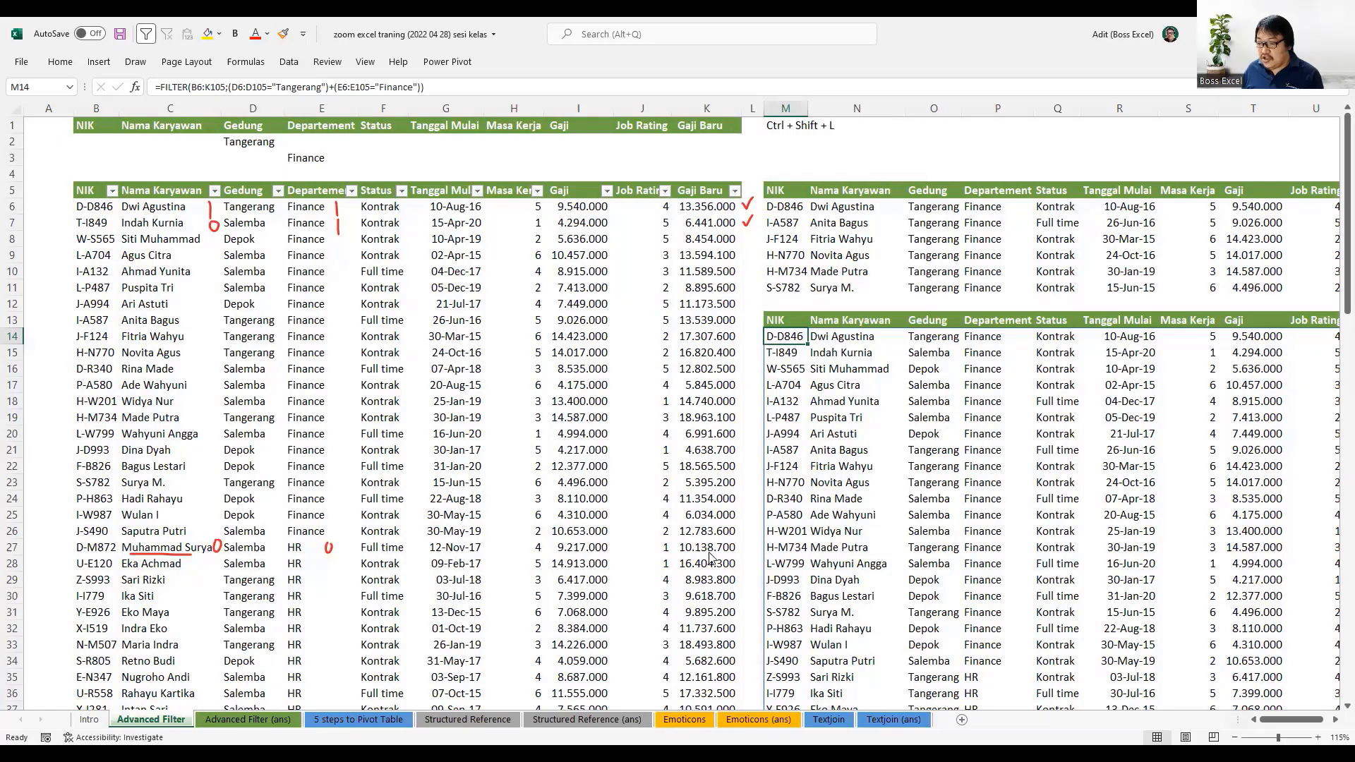
mouse_move(738, 541)
mouse_down()
mouse_move(756, 557)
mouse_move(737, 558)
mouse_up()
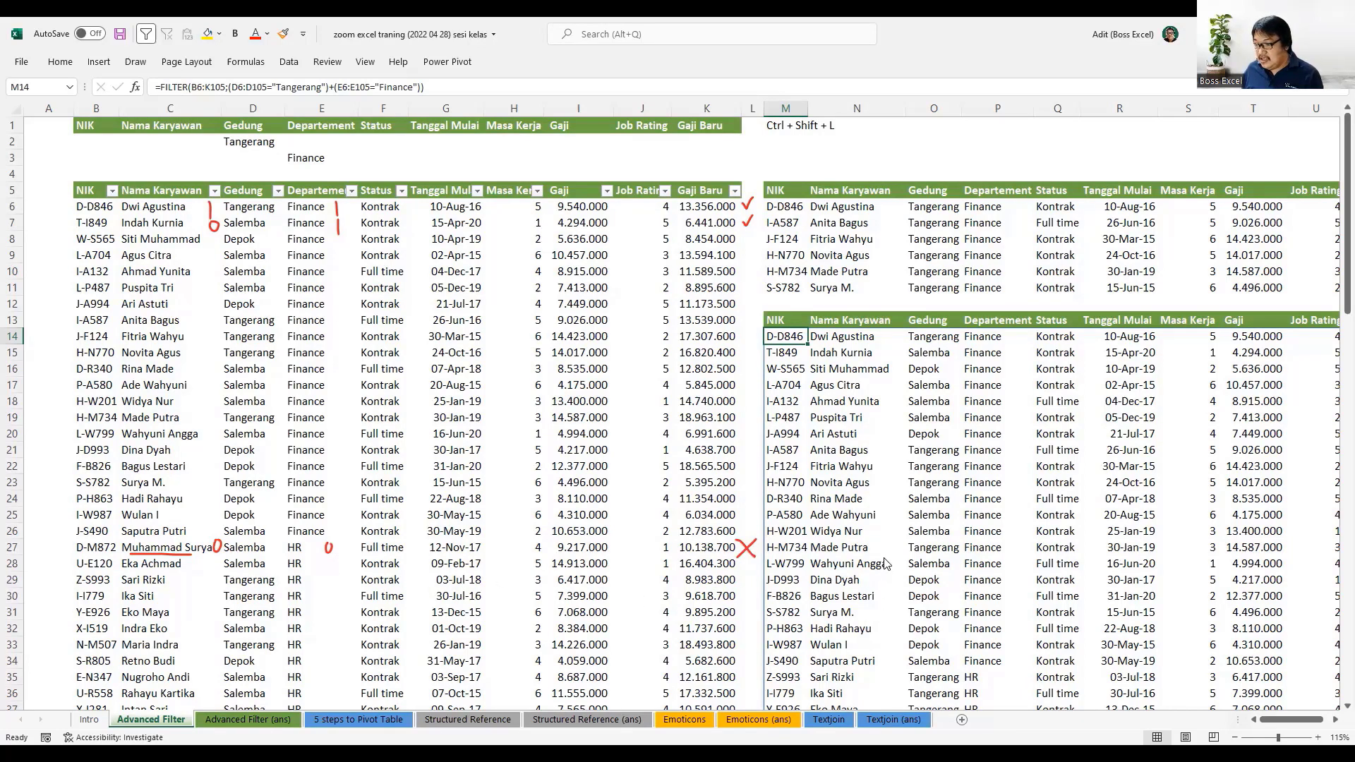
drag(811, 666, 874, 666)
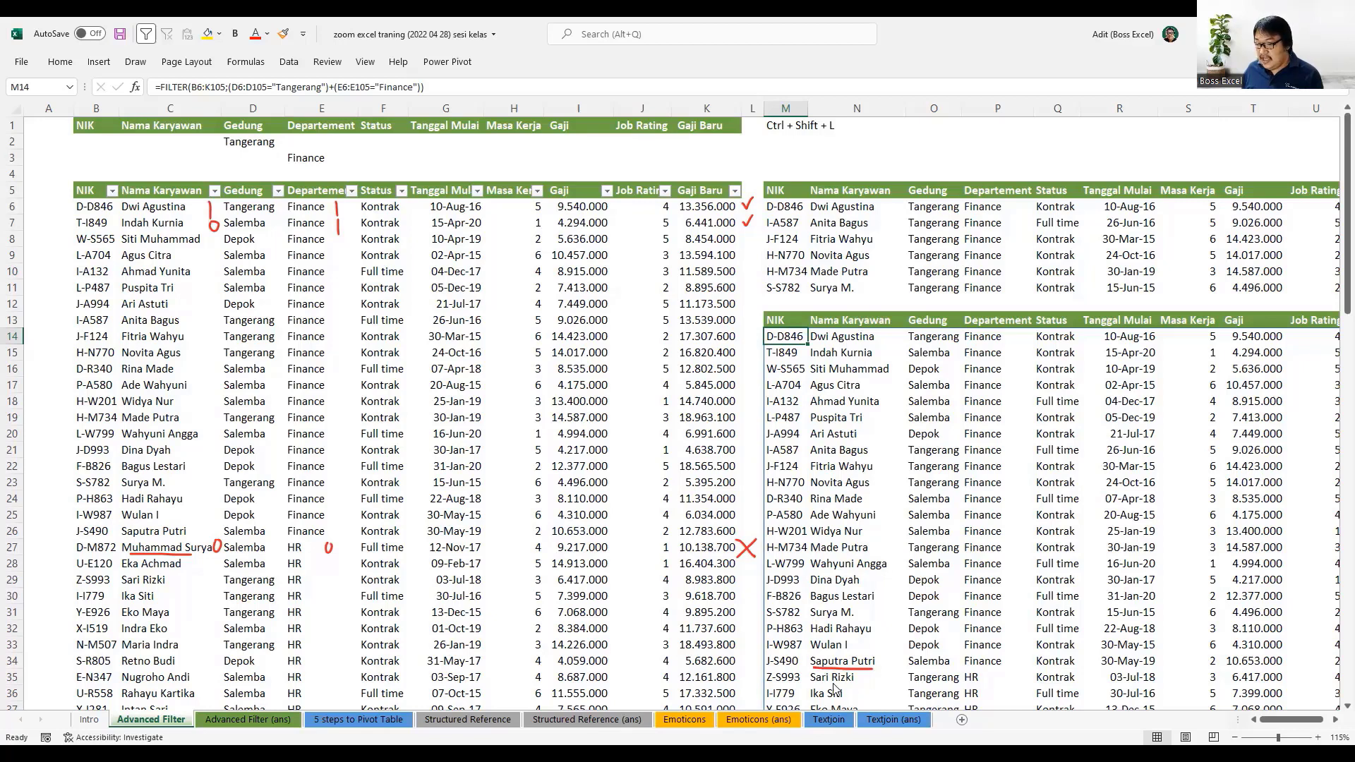
drag(811, 683, 854, 683)
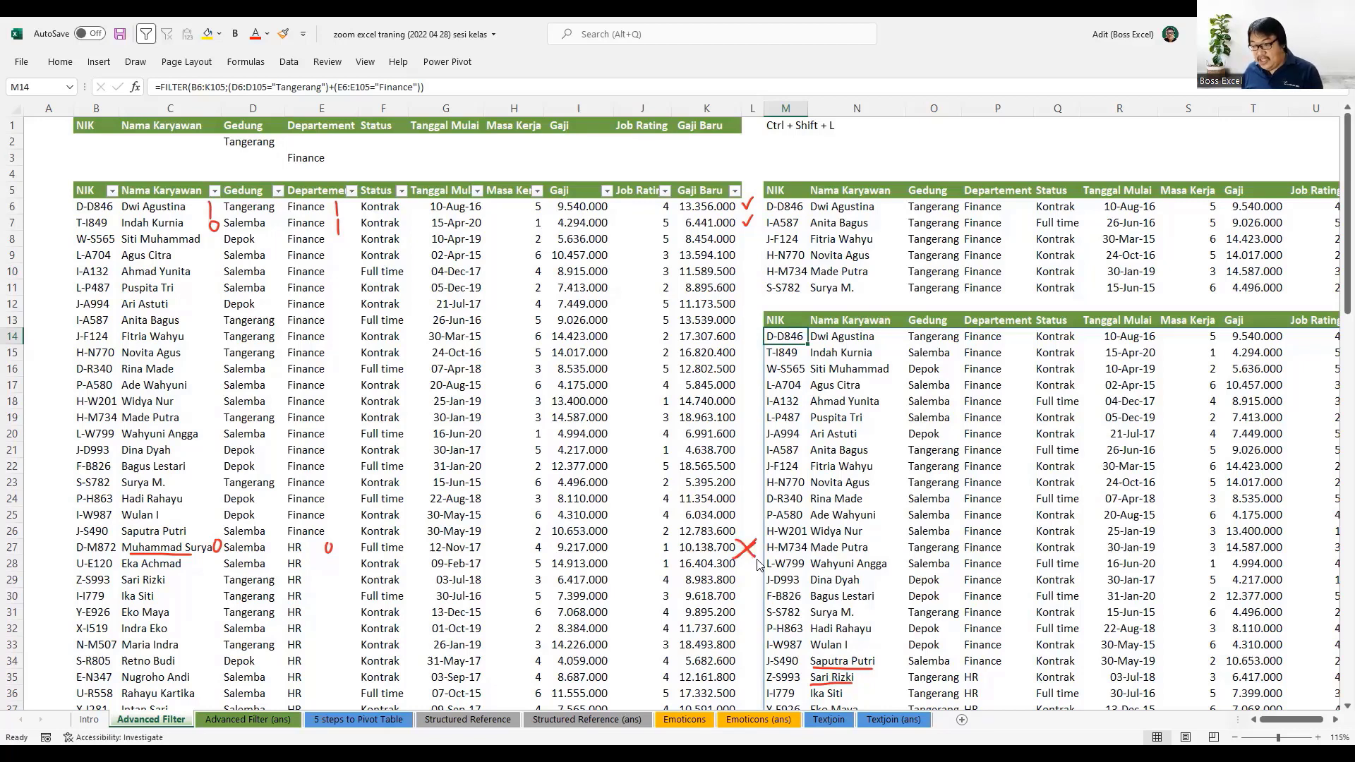
- Undo all the red pen annotations on the sheet
key(ctrl+z)
key(ctrl+z)
key(ctrl+z)
key(ctrl+z)
key(ctrl+z)
key(ctrl+z)
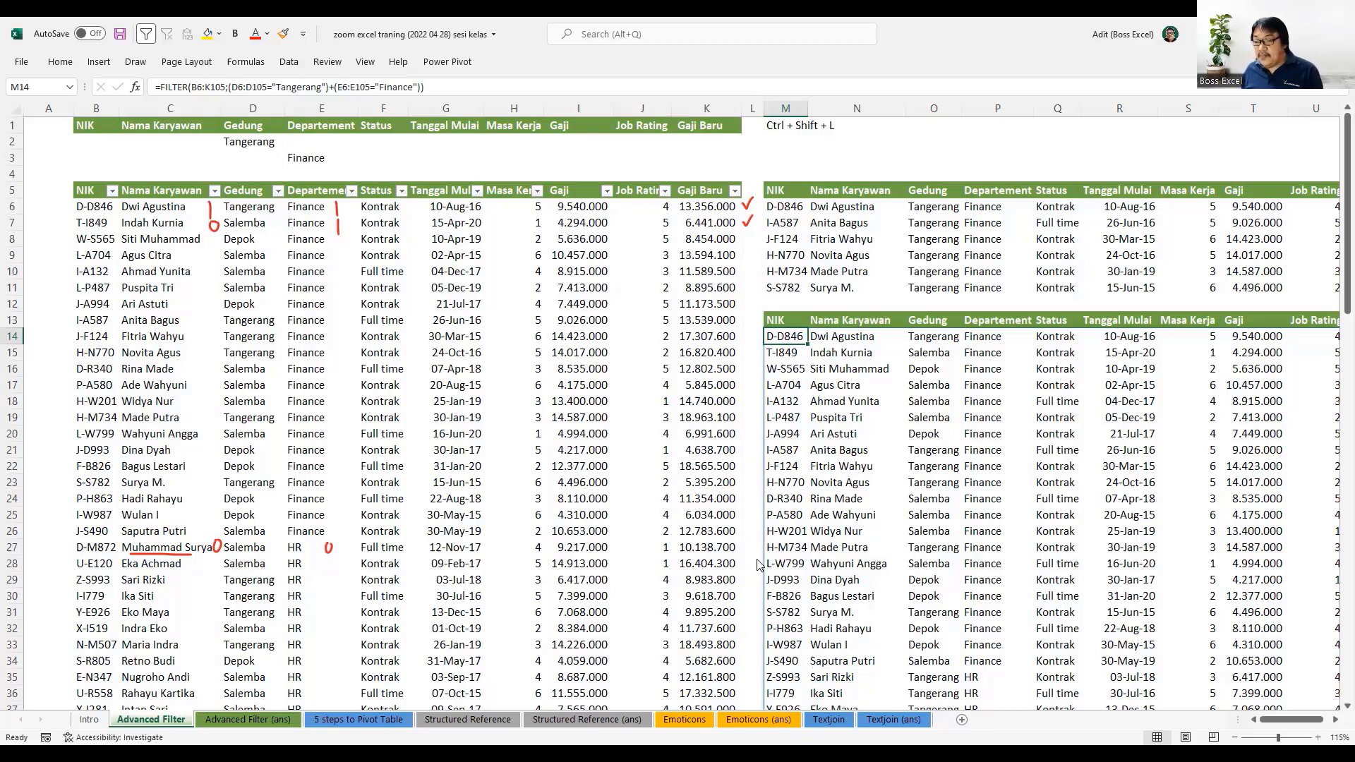
key(ctrl+z)
key(ctrl+z)
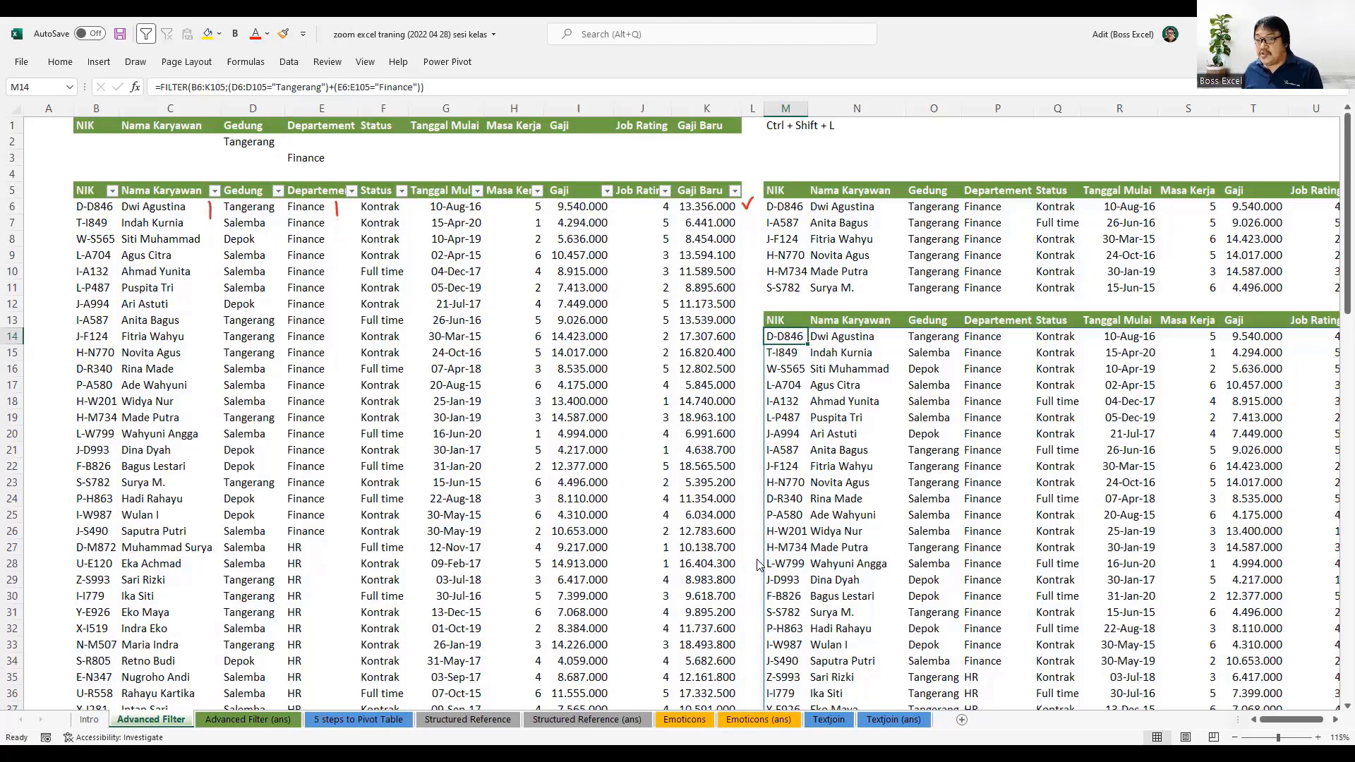
key(ctrl+z)
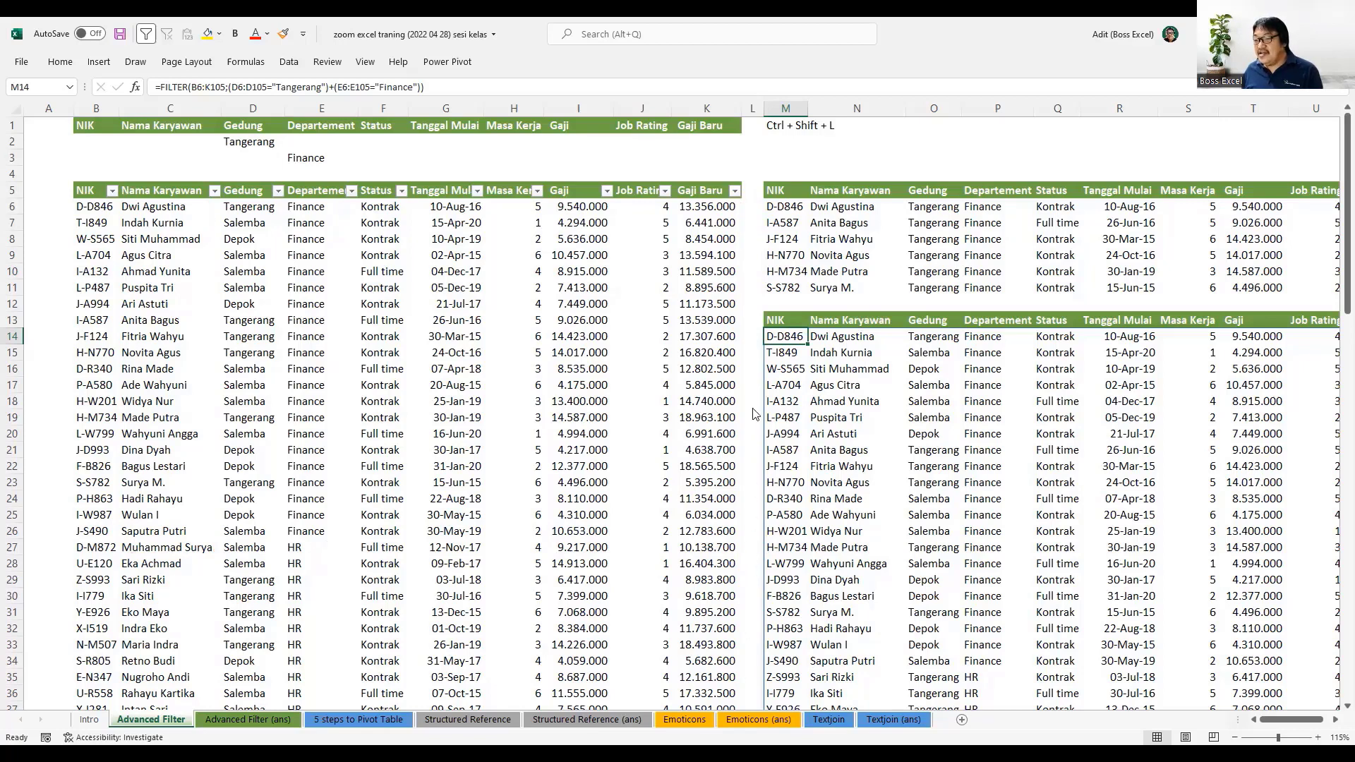